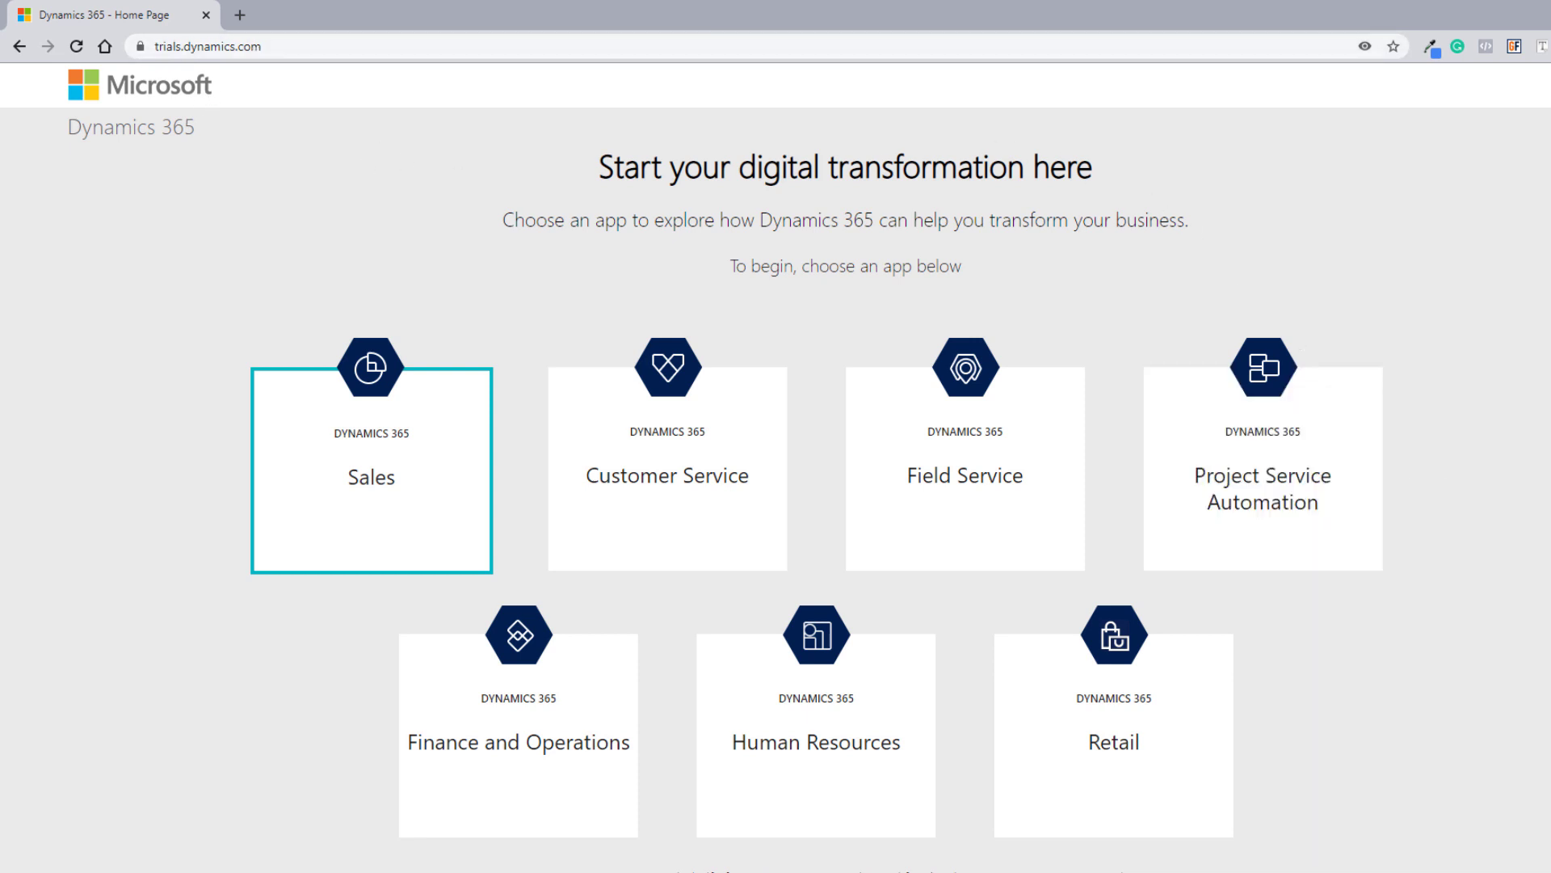
Start the trial sign-up as a non-partner and reach the Customer Engagement account setup page.
{"action": "scroll", "coordinate": [1519, 525], "scroll_direction": "down", "scroll_amount": 3}
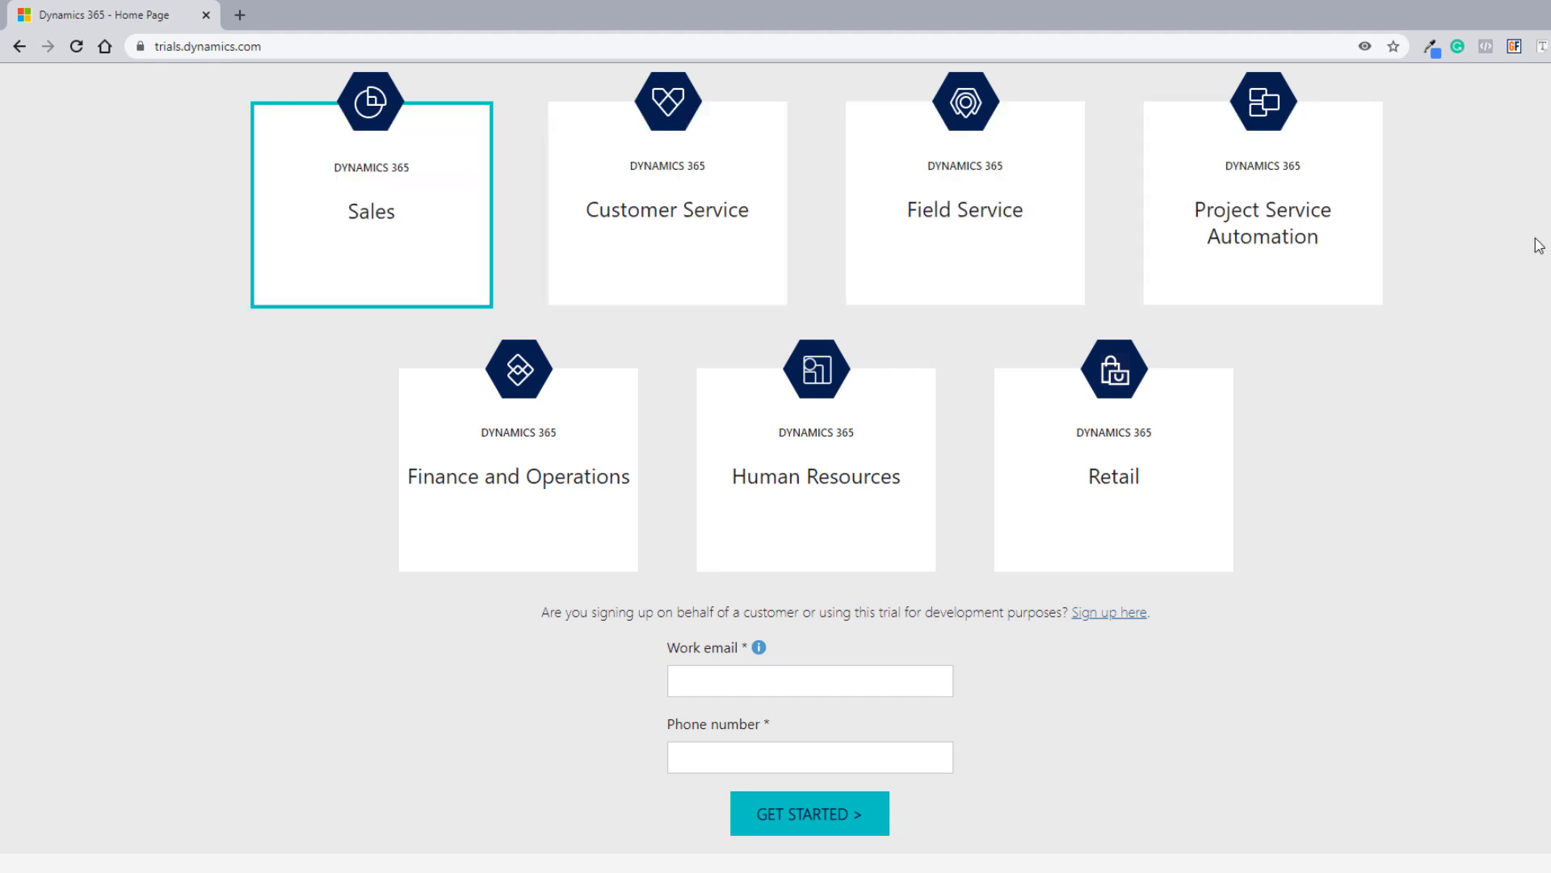
{"action": "left_click", "coordinate": [356, 233]}
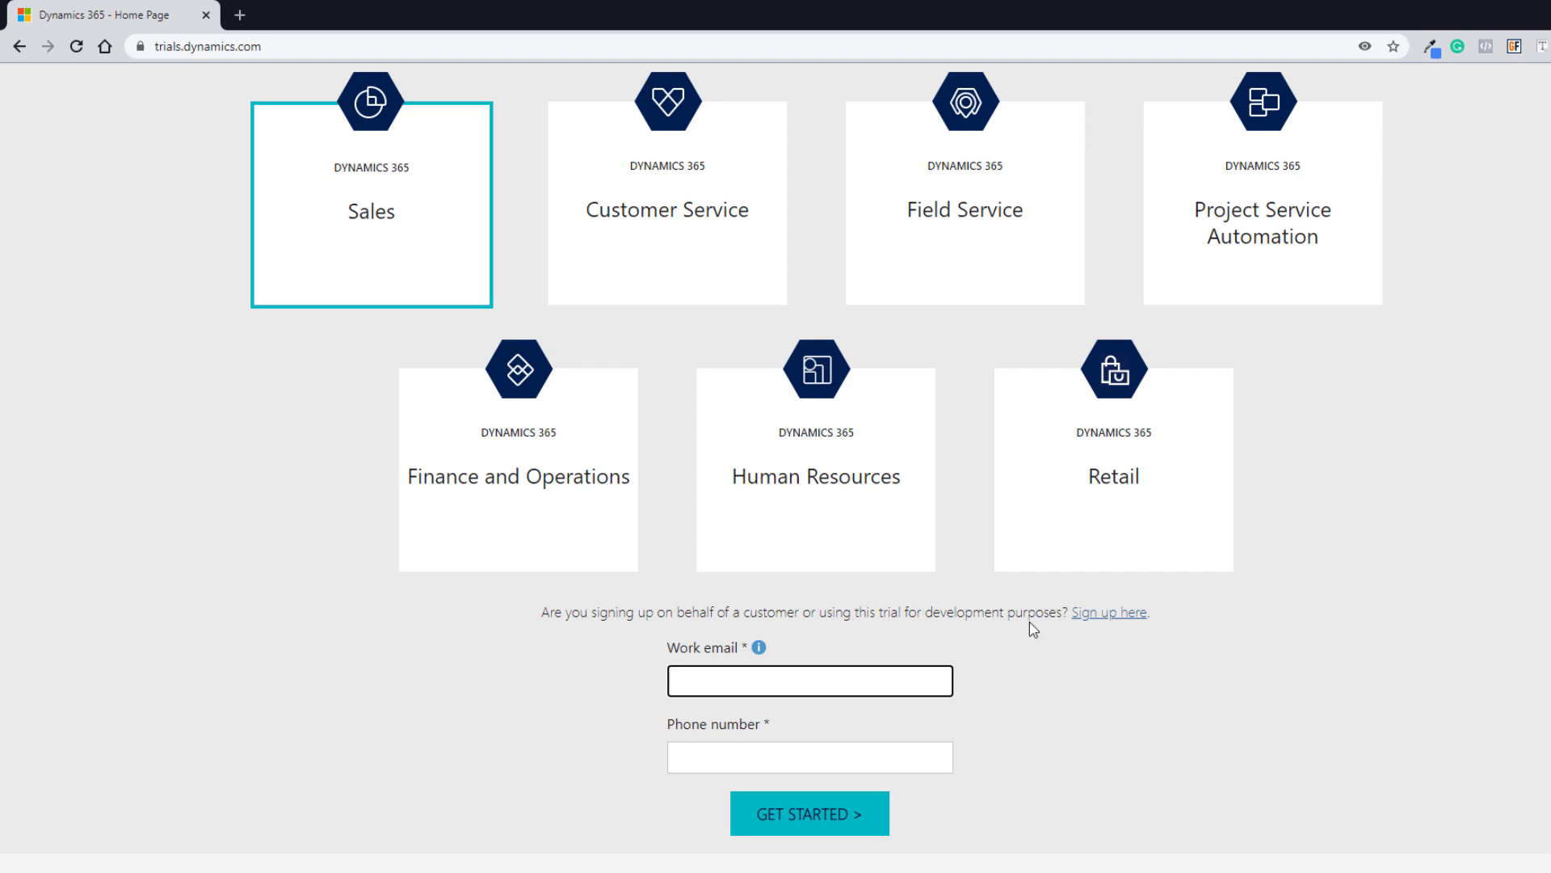
{"action": "left_click", "coordinate": [1127, 617]}
{"action": "left_click", "coordinate": [977, 619]}
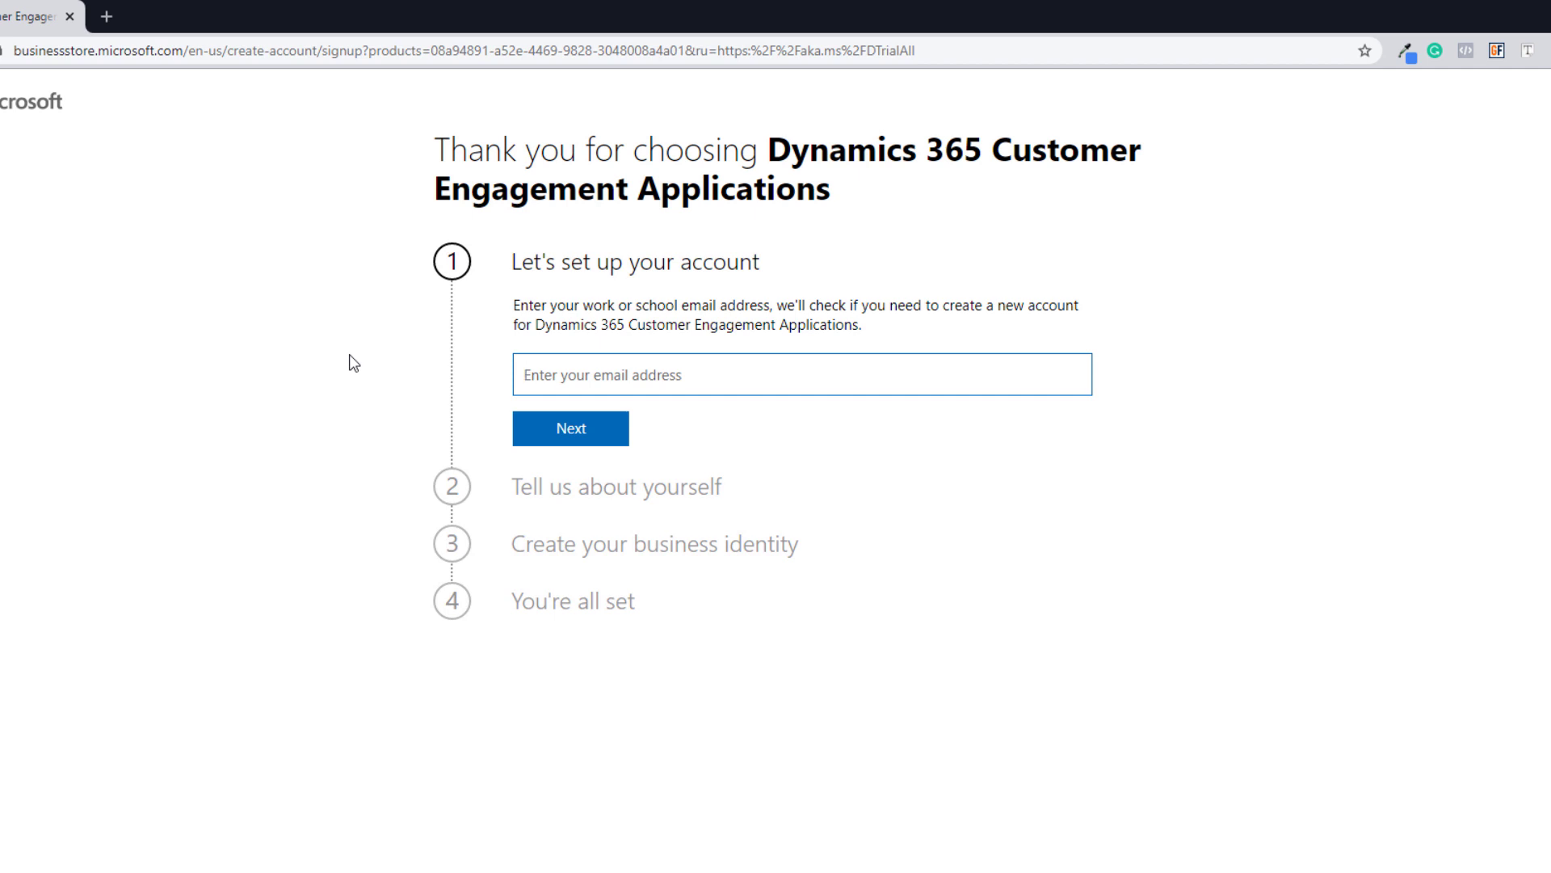
Enter the work e-mail address and begin setting up a new account.
{"action": "key", "text": "ctrl+v"}
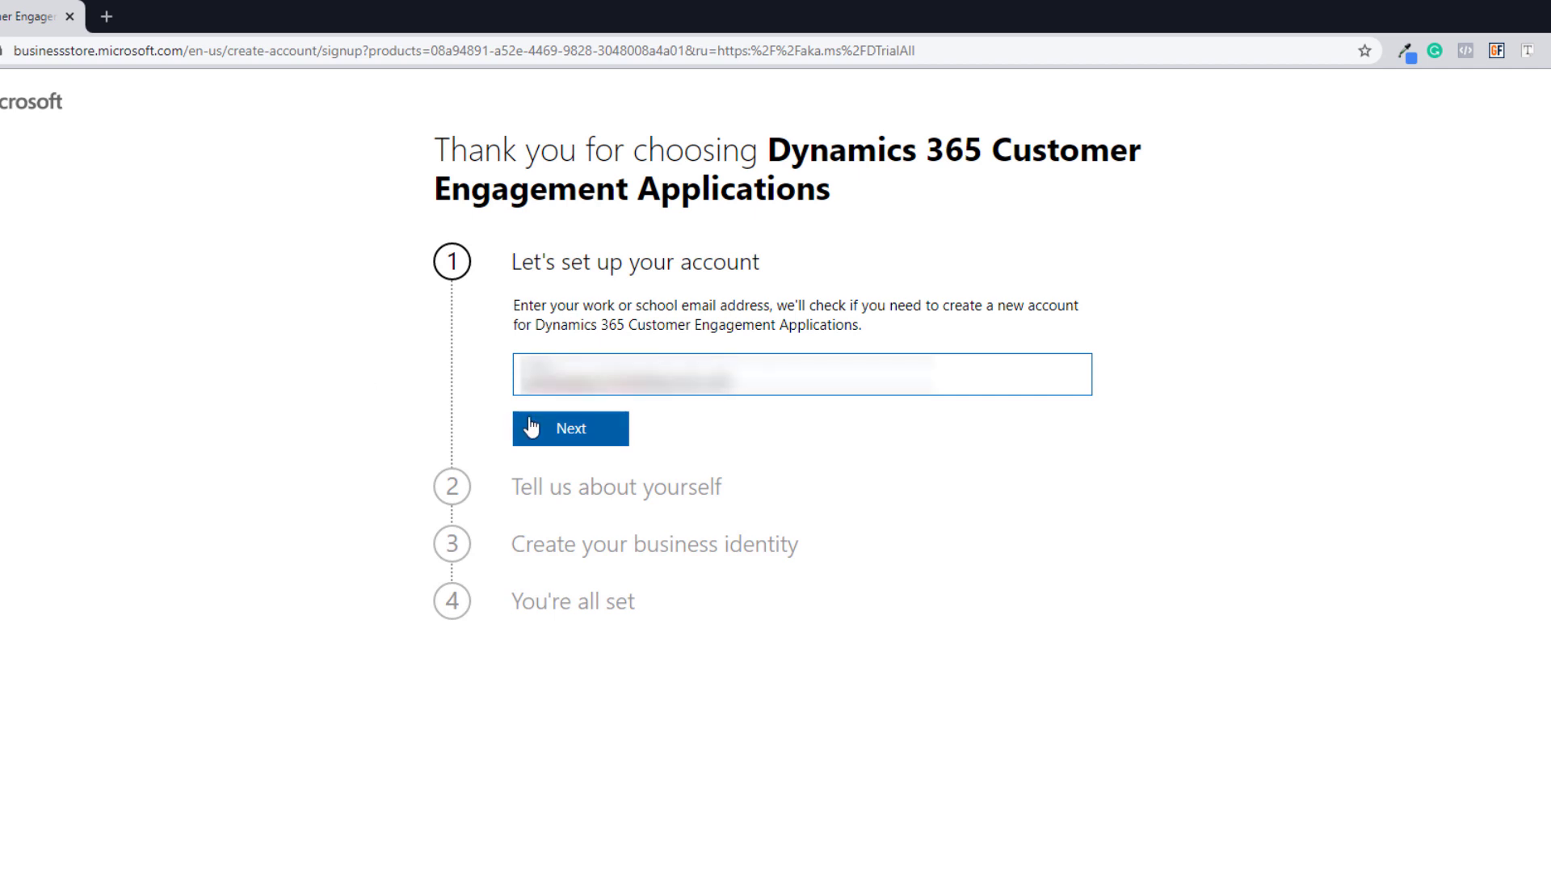
{"action": "left_click", "coordinate": [580, 436]}
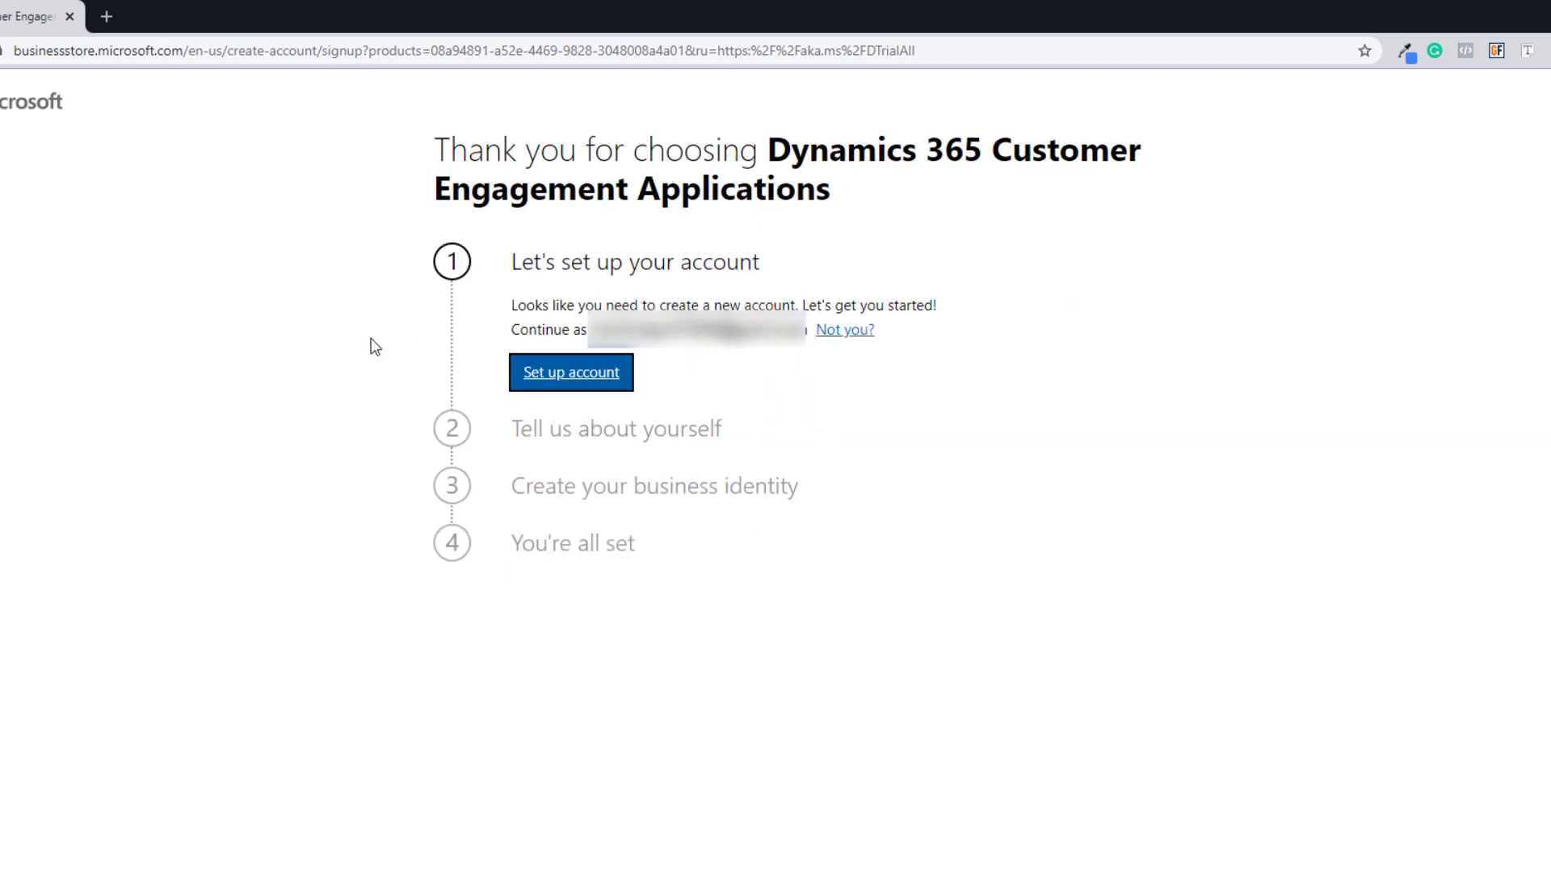
{"action": "left_click", "coordinate": [574, 379]}
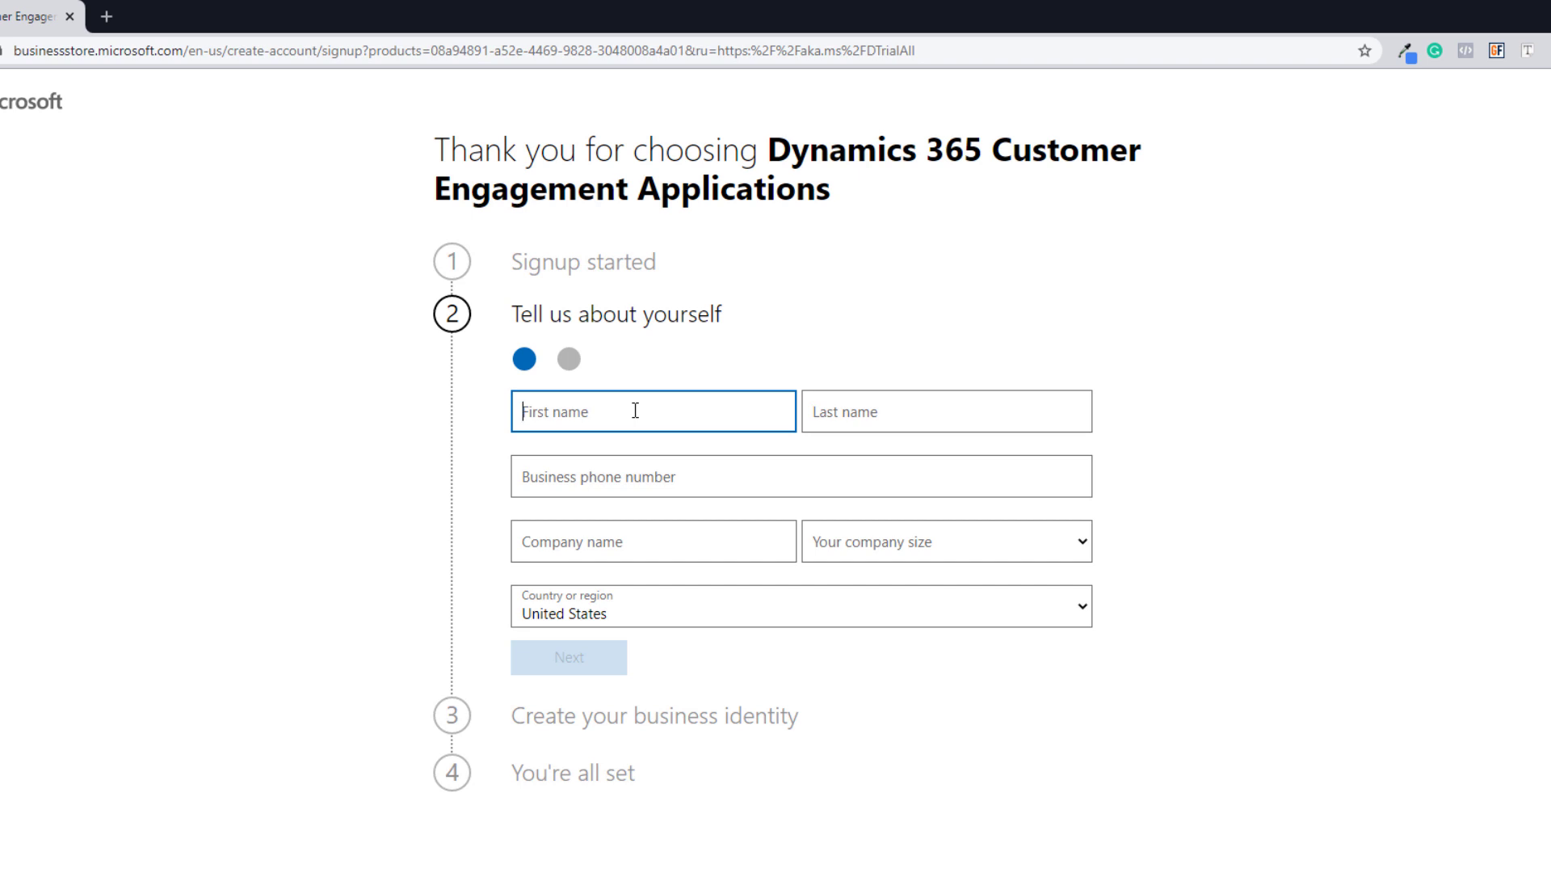
Fill in the user's name, phone, company and 2-4 people size, keeping United States.
{"action": "key", "text": "Tab"}
{"action": "key", "text": "Tab"}
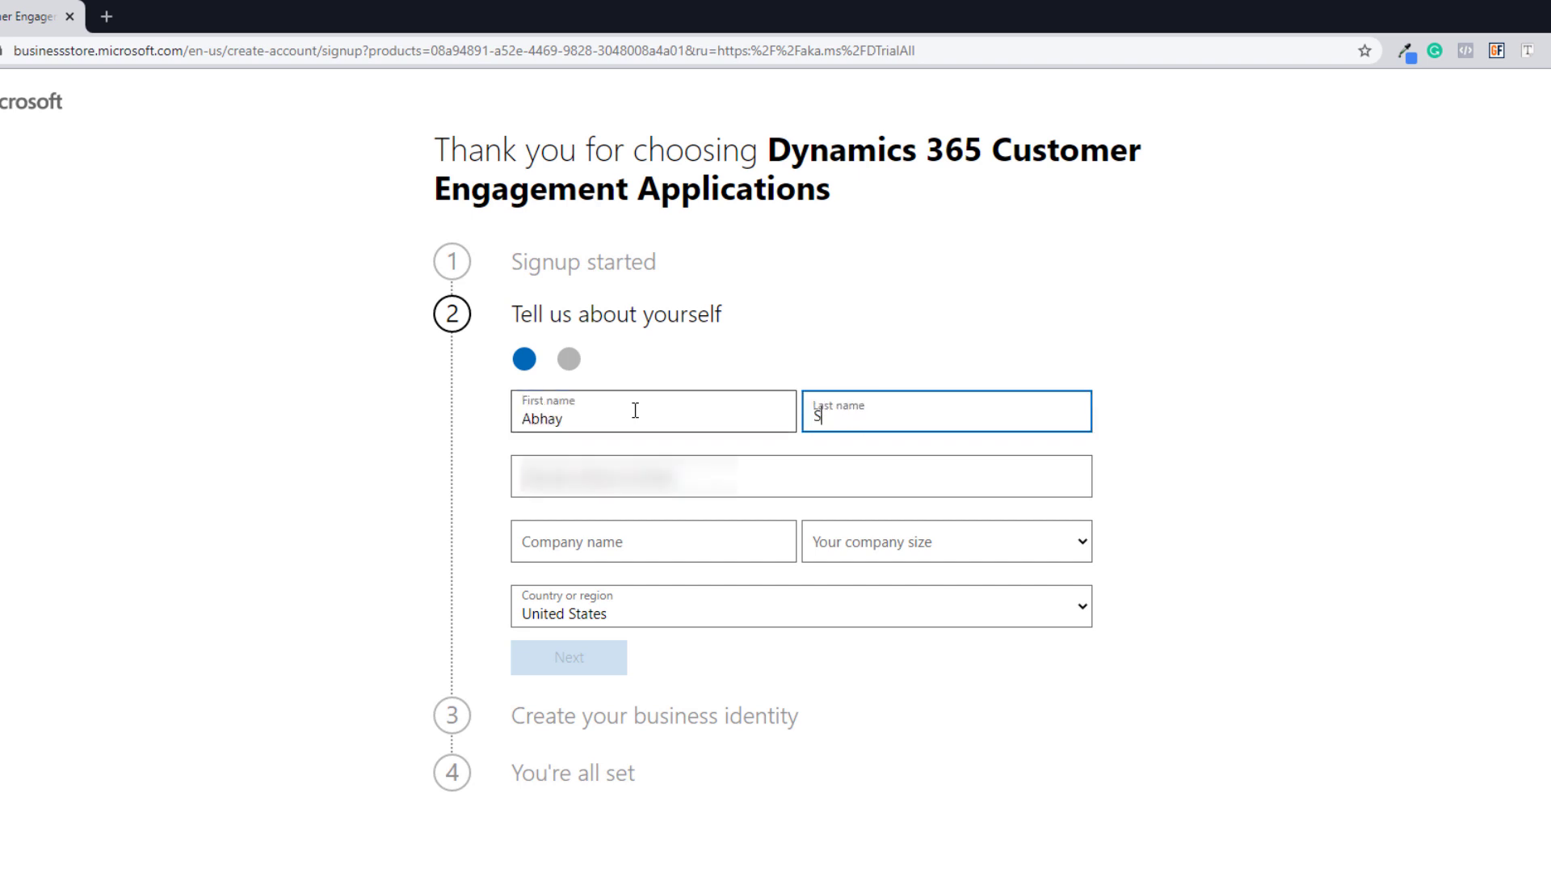
{"action": "key", "text": "Tab"}
{"action": "key", "text": "Tab"}
{"action": "key", "text": "Down"}
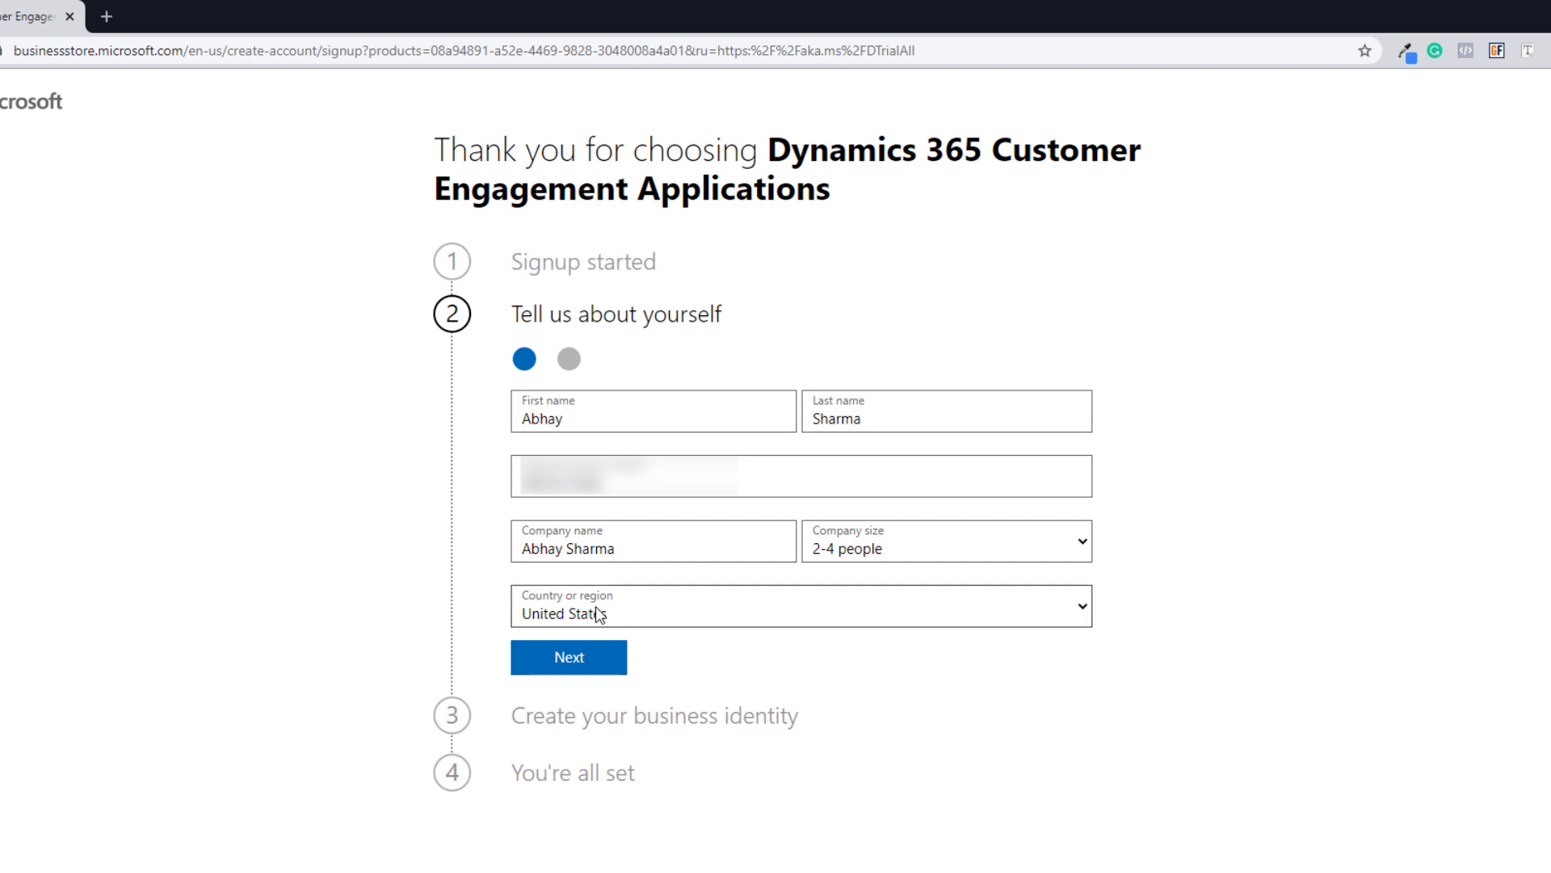
{"action": "left_click", "coordinate": [539, 616]}
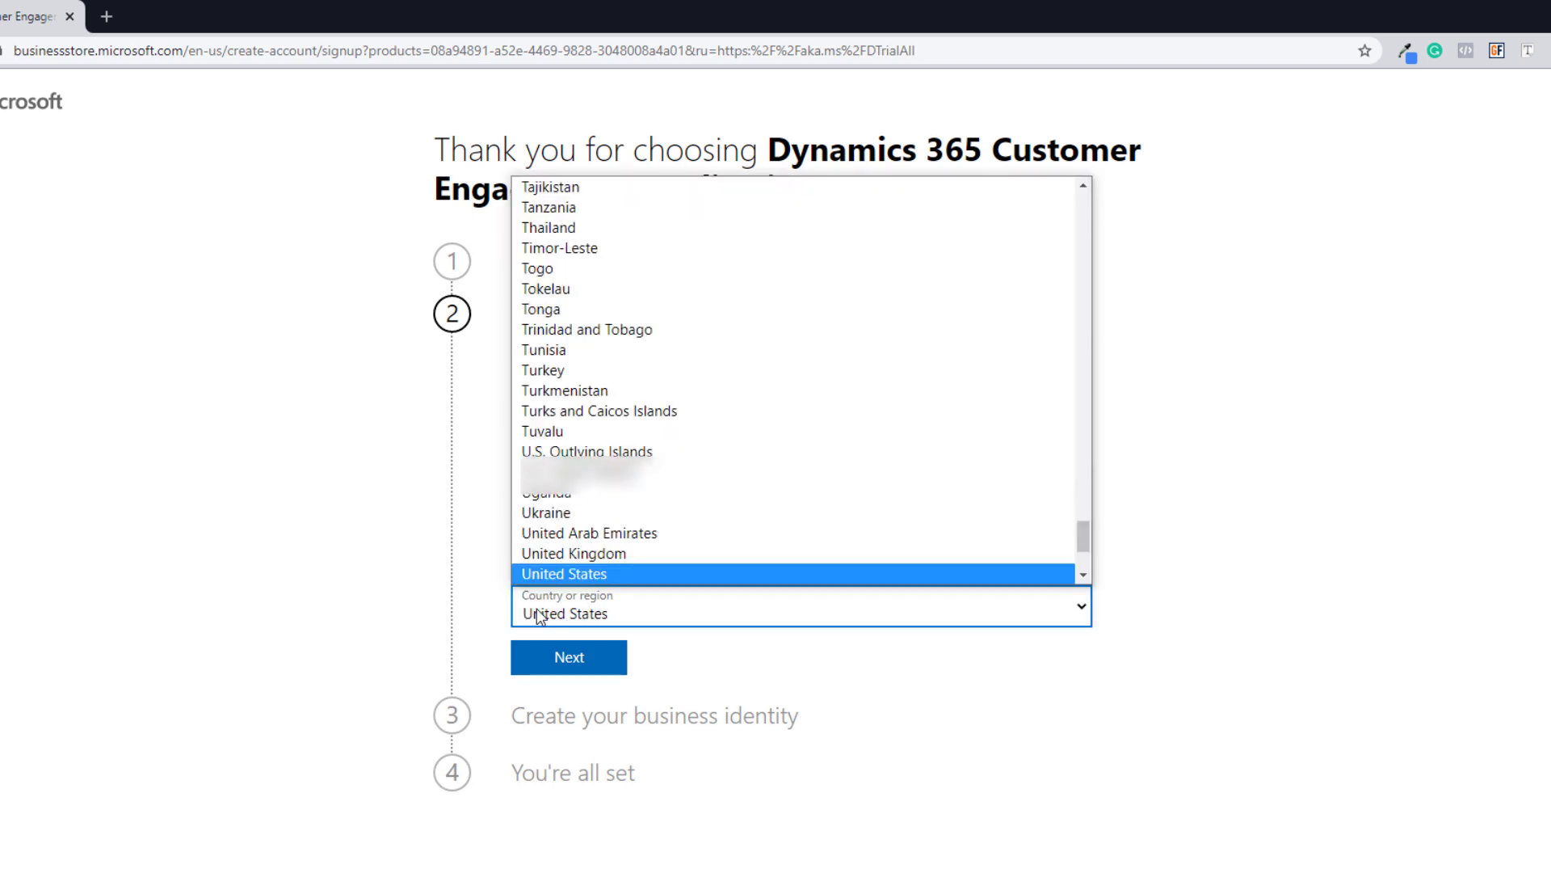
{"action": "left_click", "coordinate": [537, 609]}
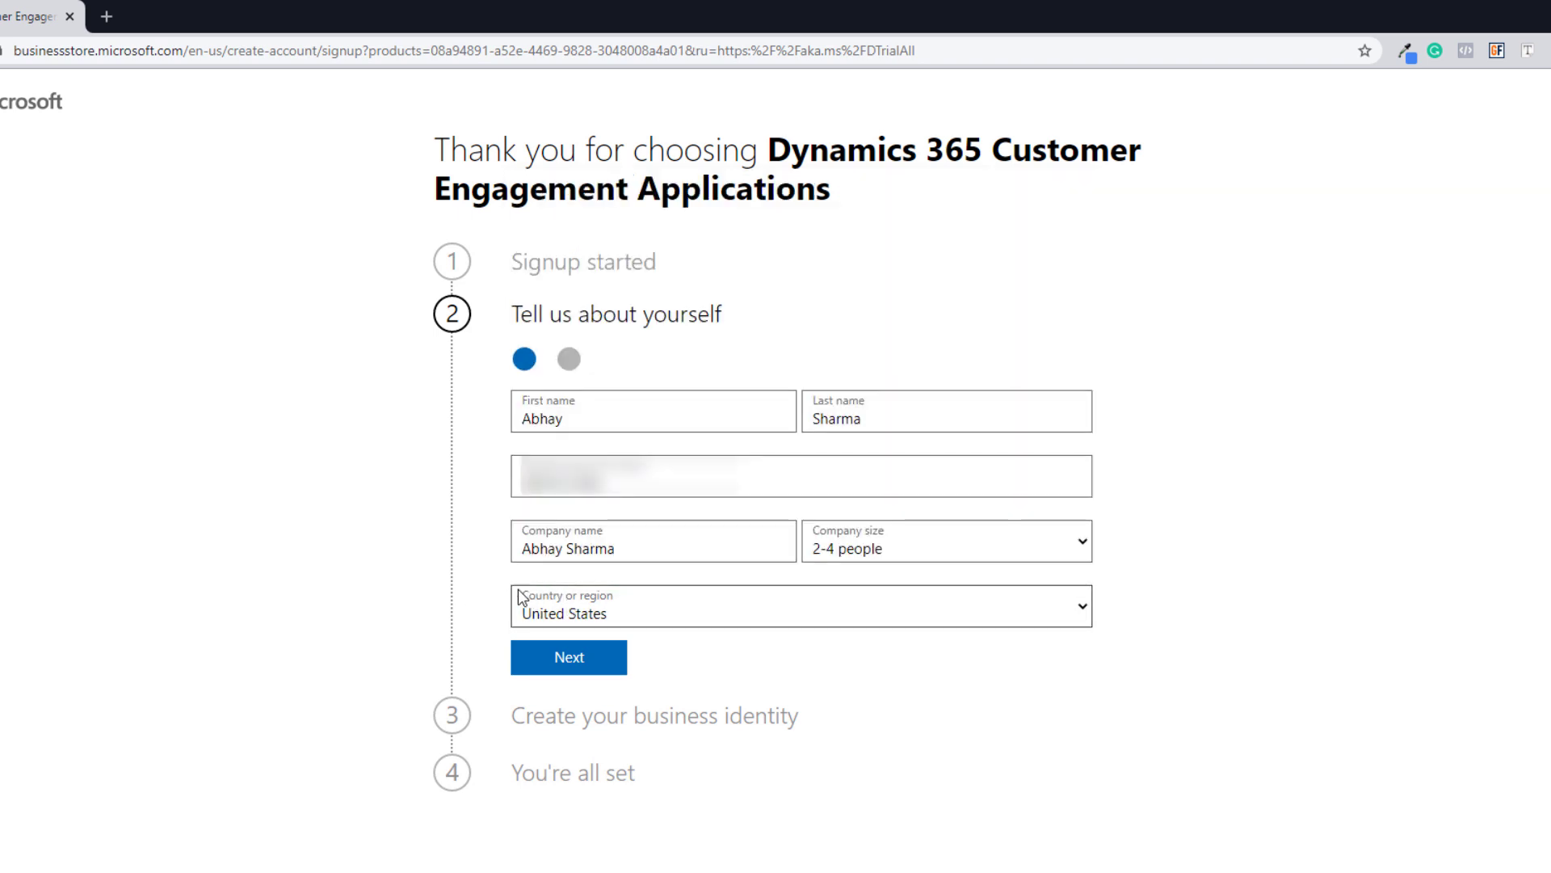
{"action": "left_click", "coordinate": [570, 659]}
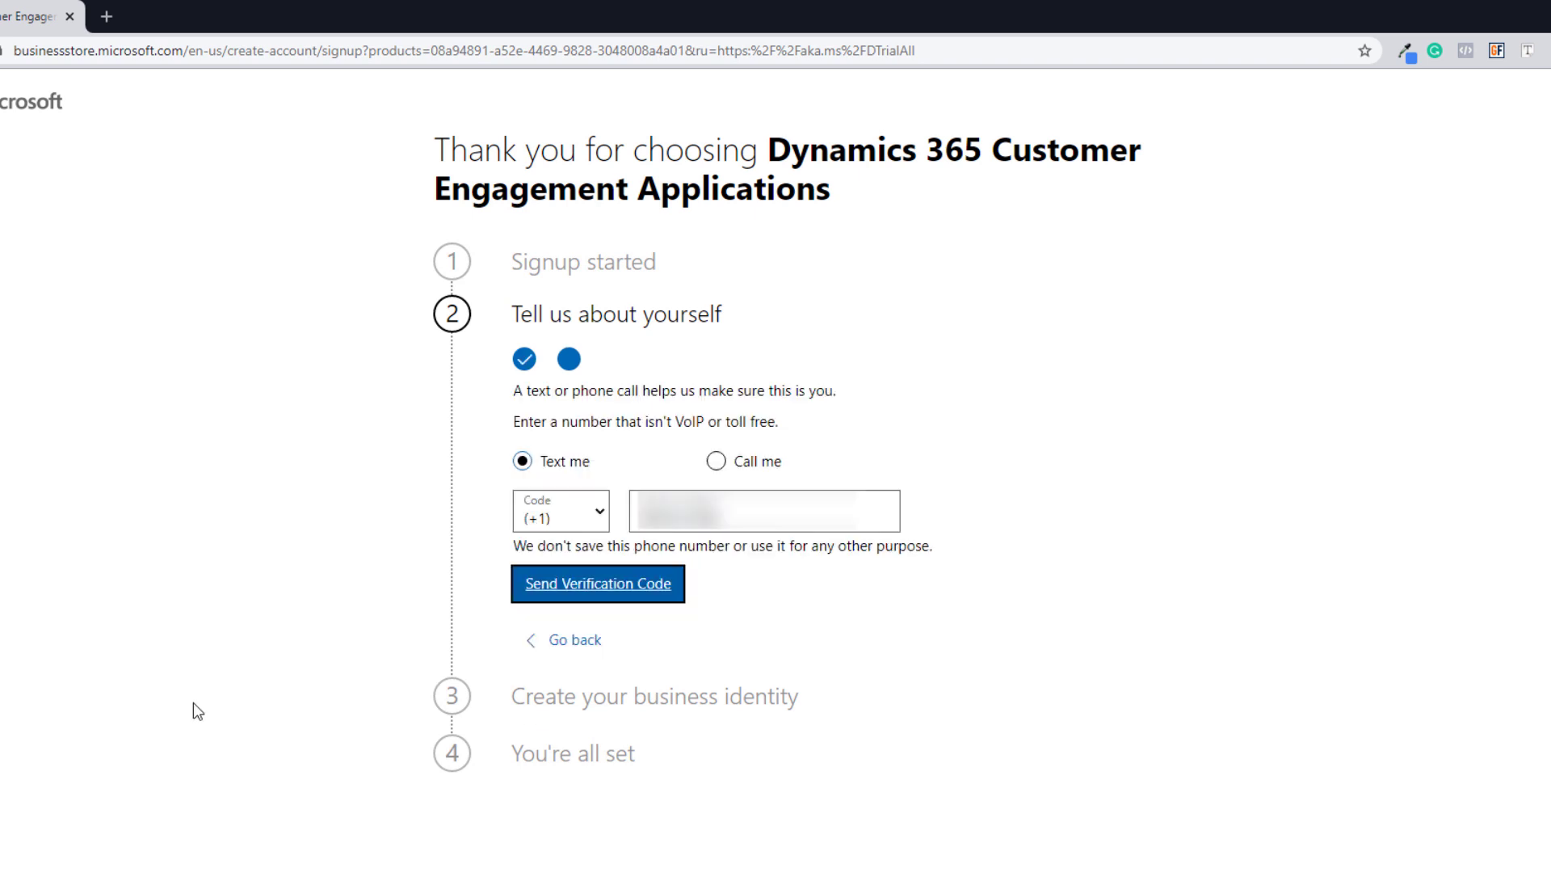
Verify the phone number with country code +91 using the texted verification code.
{"action": "left_click", "coordinate": [589, 521]}
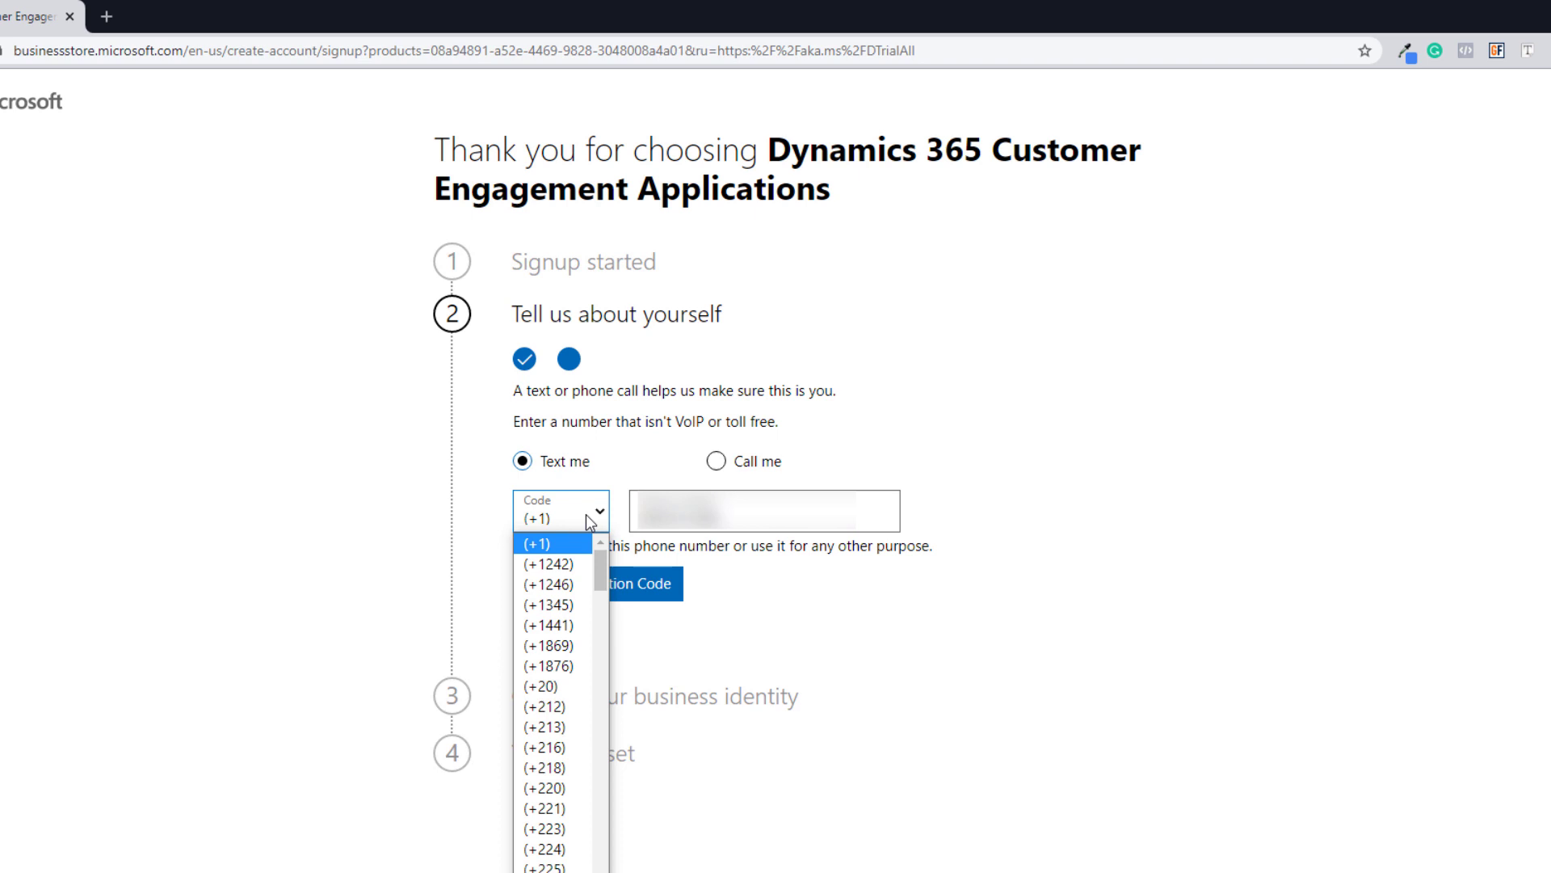
{"action": "type", "text": "(+91"}
{"action": "key", "text": "Return"}
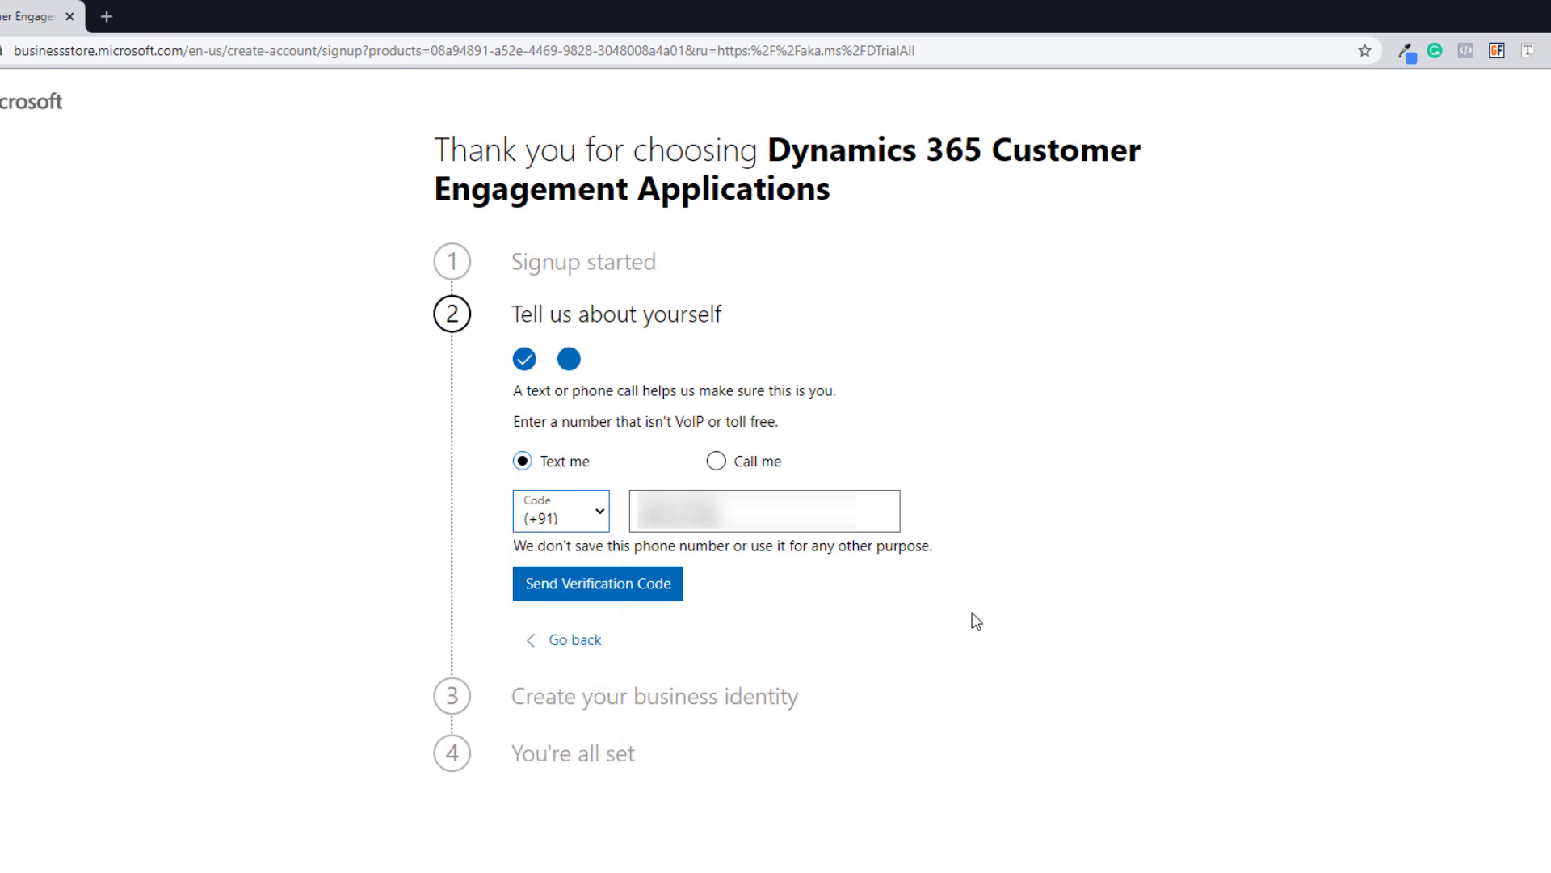
{"action": "left_click", "coordinate": [642, 589]}
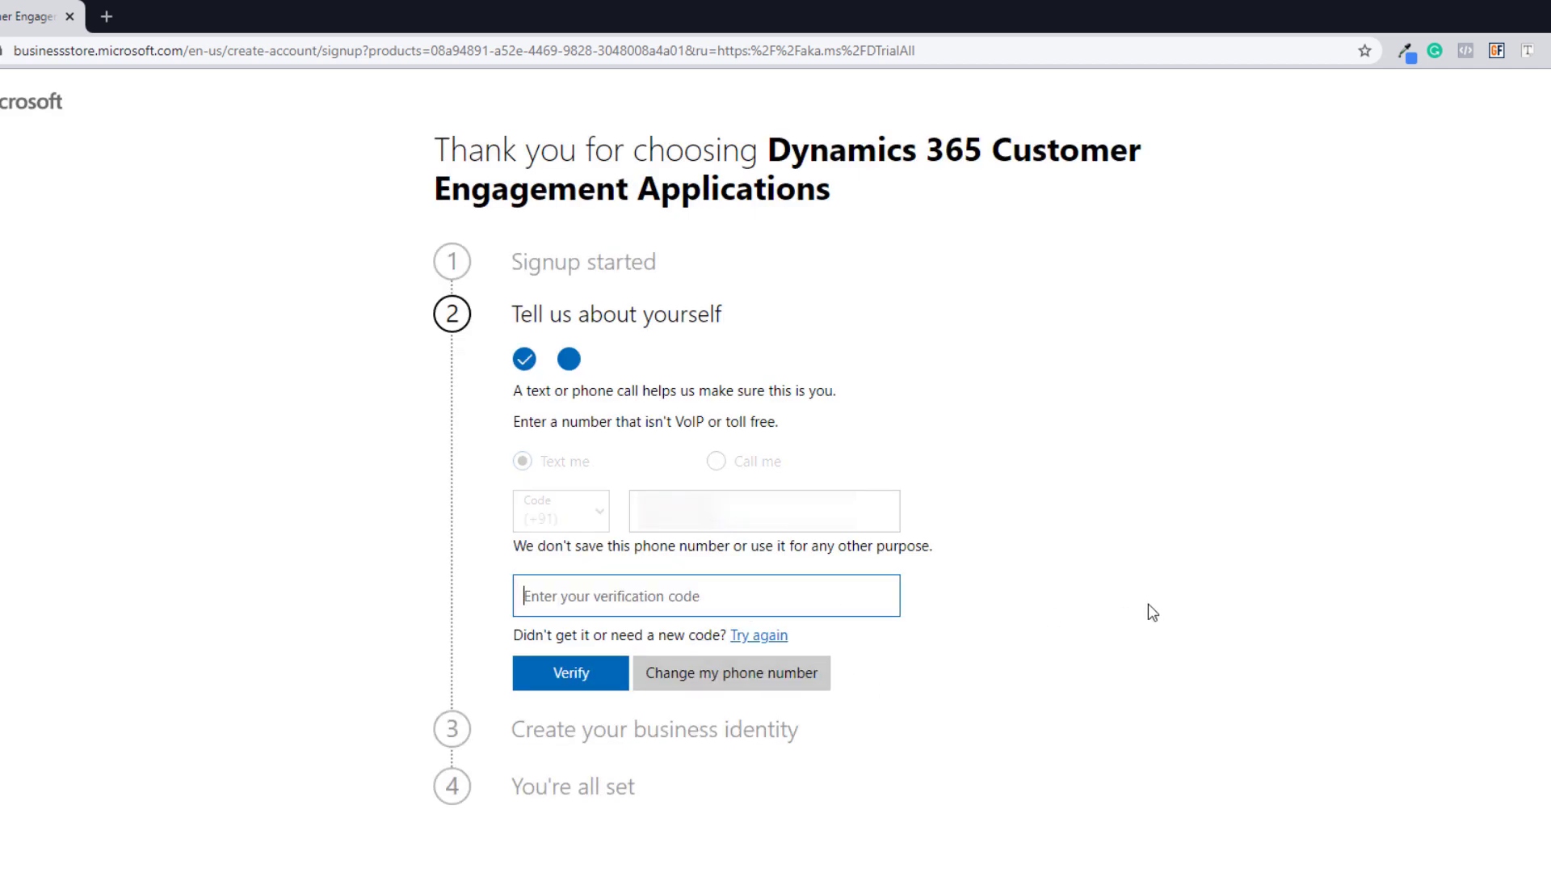
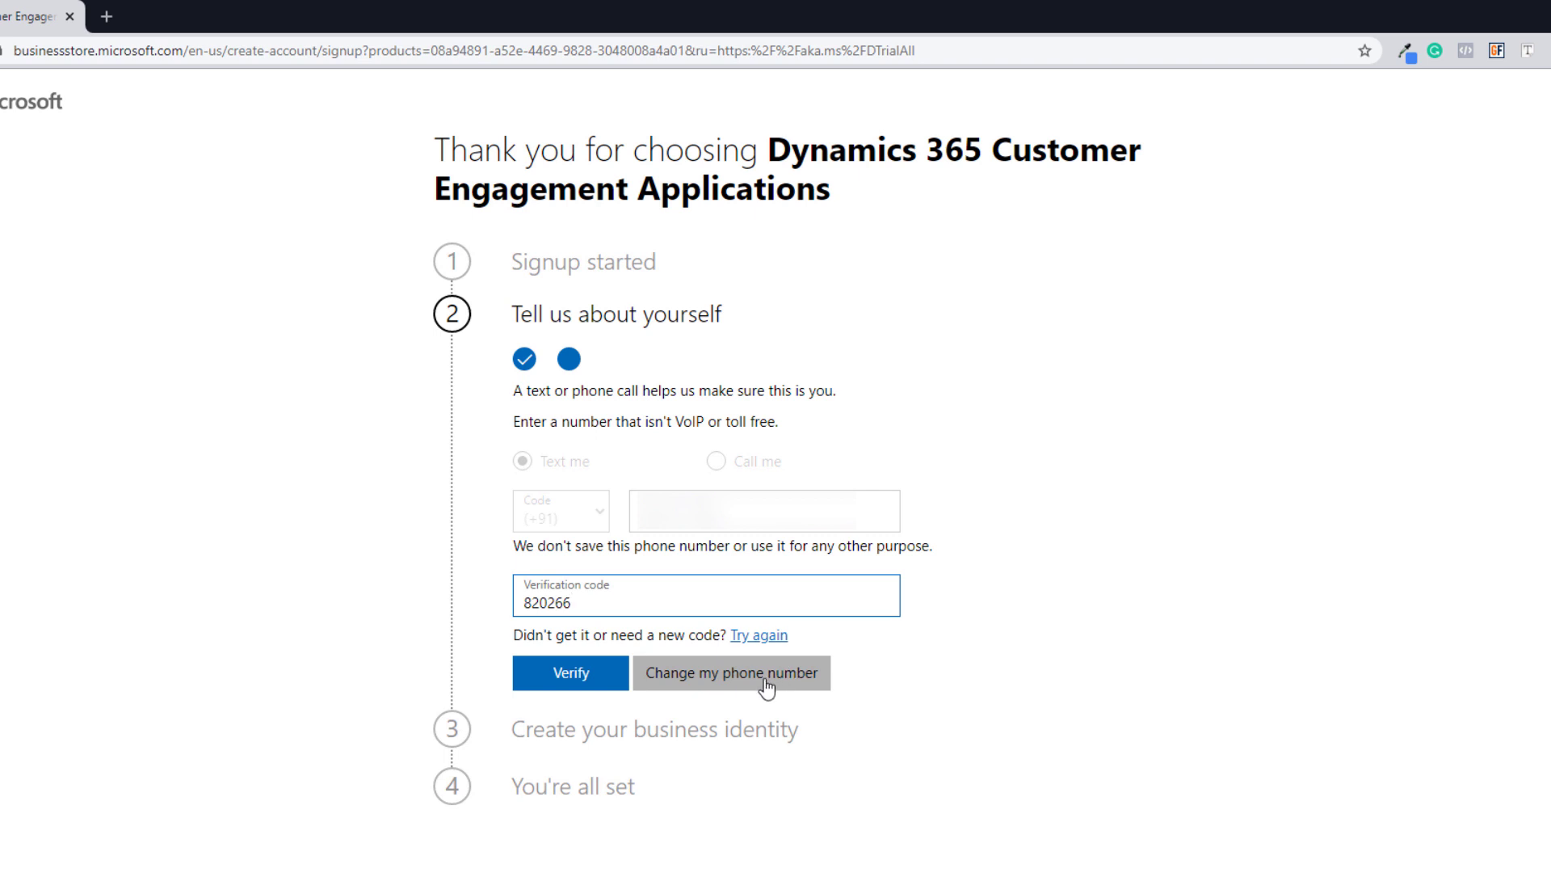
{"action": "left_click", "coordinate": [575, 679]}
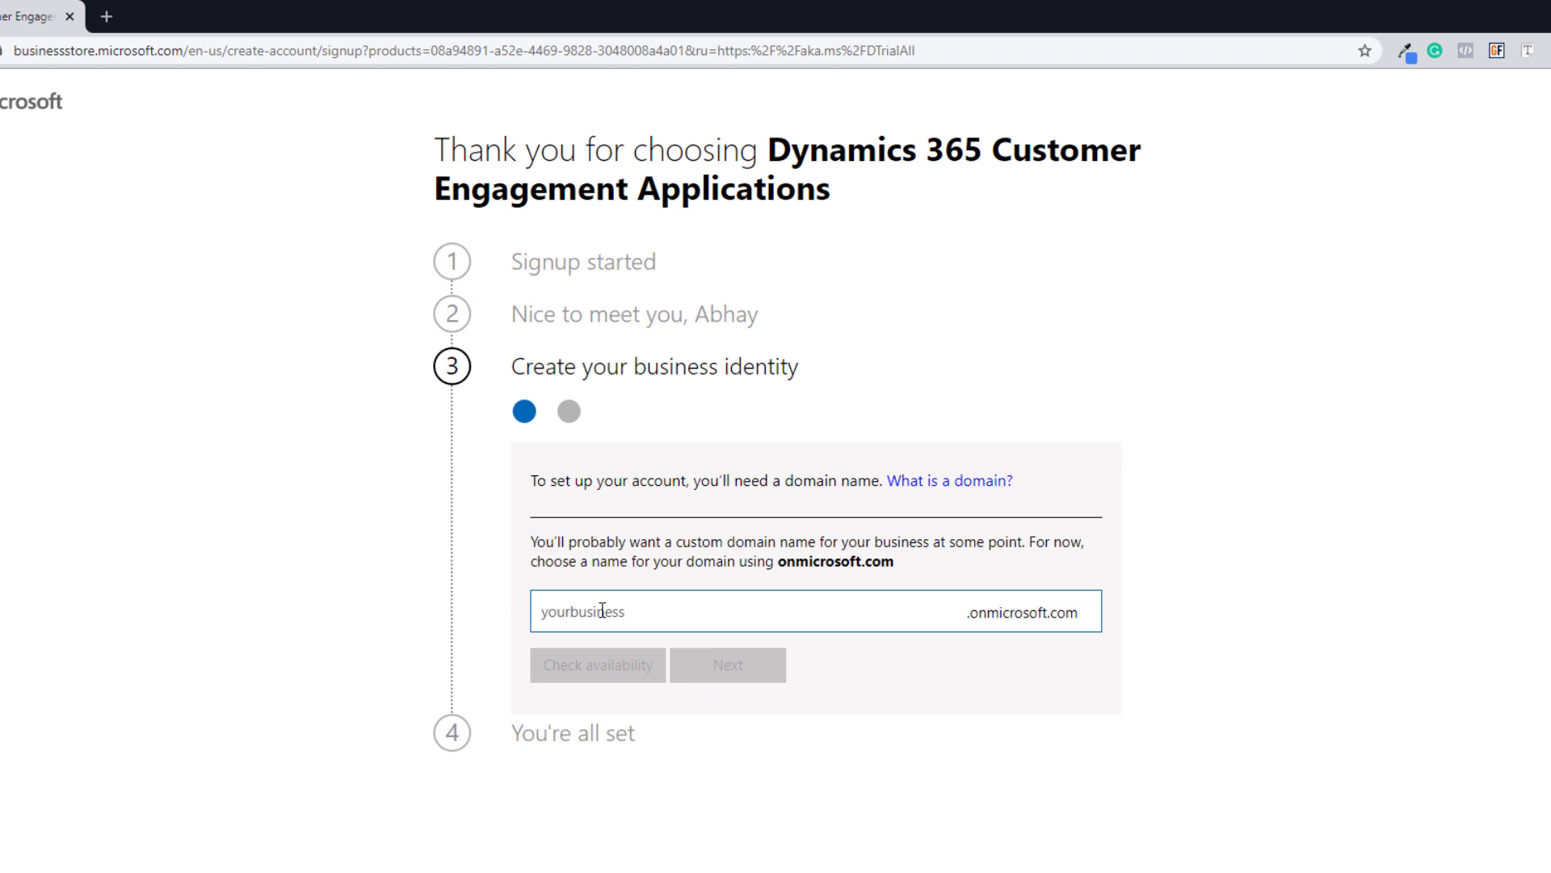
Claim the available d365newenvironment.onmicrosoft.com domain.
{"action": "type", "text": "d365newenvironment"}
{"action": "left_click", "coordinate": [598, 664]}
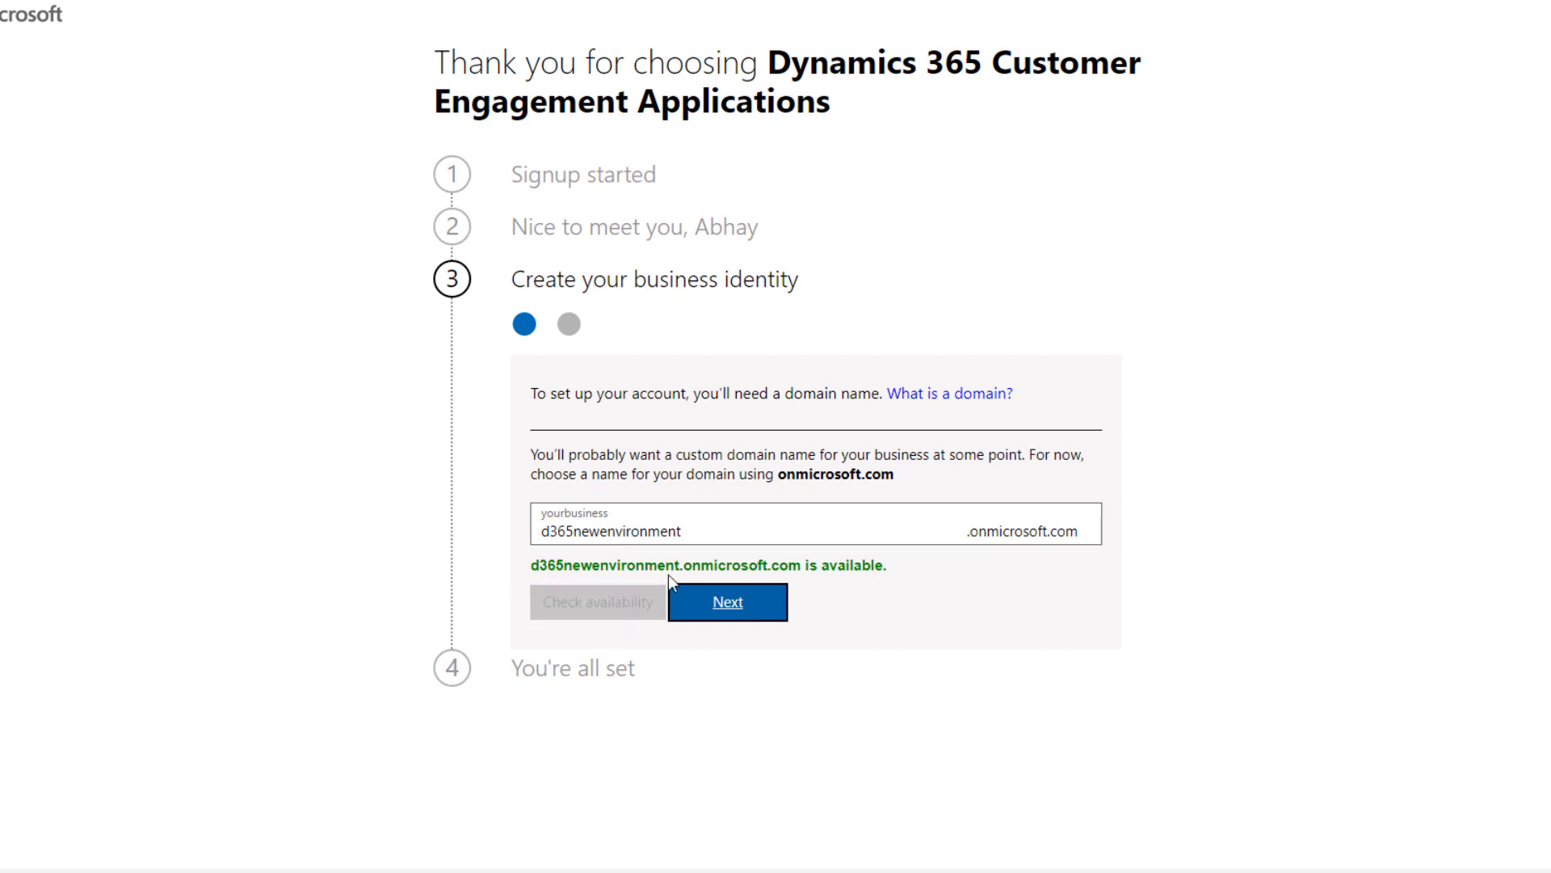
{"action": "left_click", "coordinate": [562, 534]}
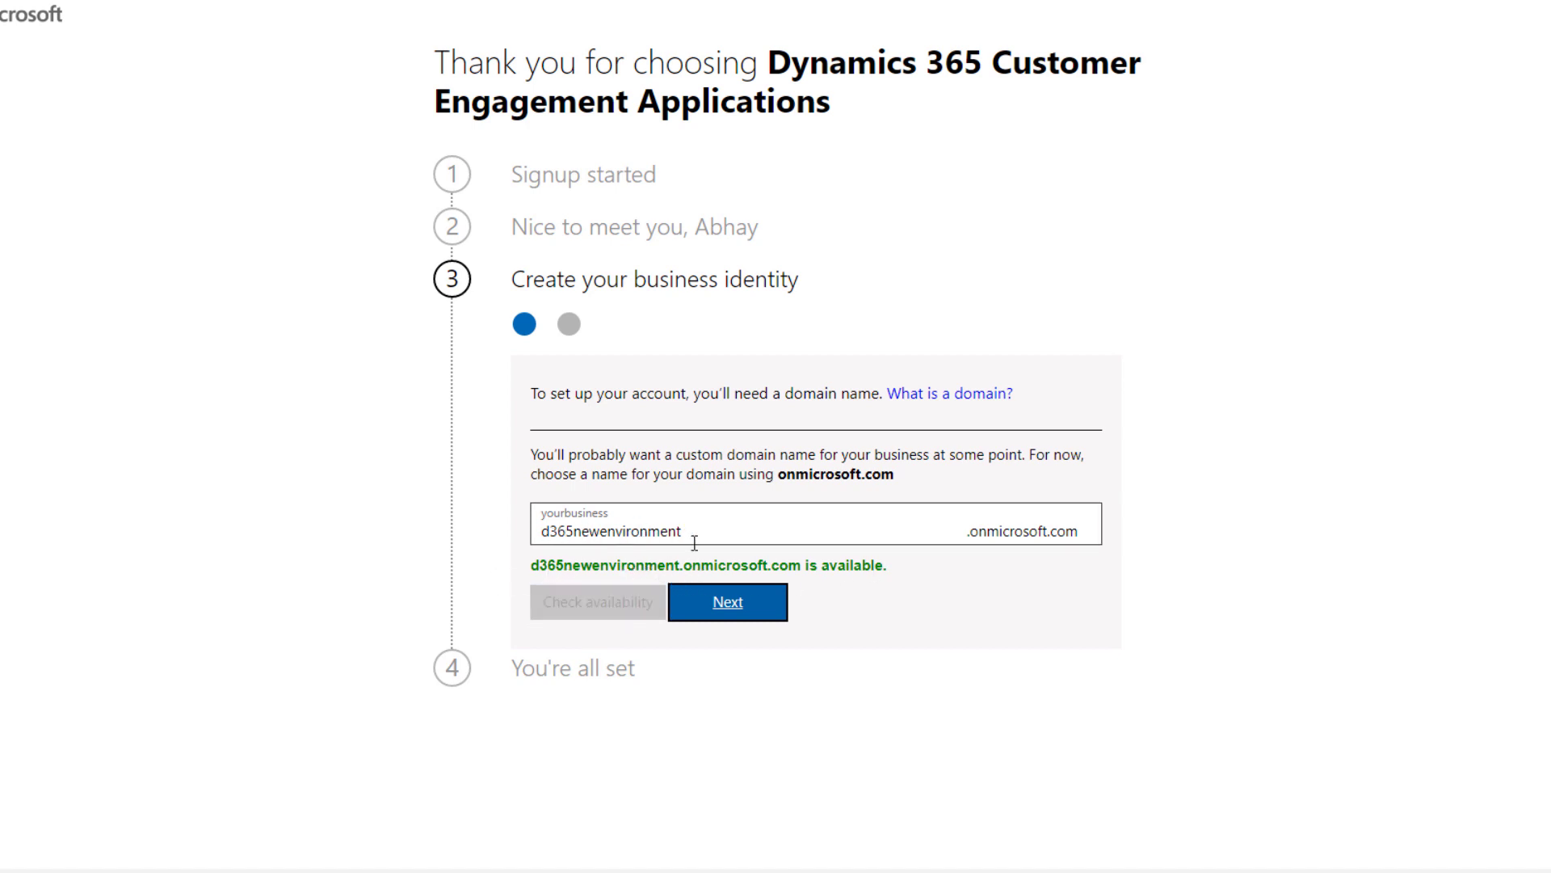
{"action": "left_click", "coordinate": [731, 605]}
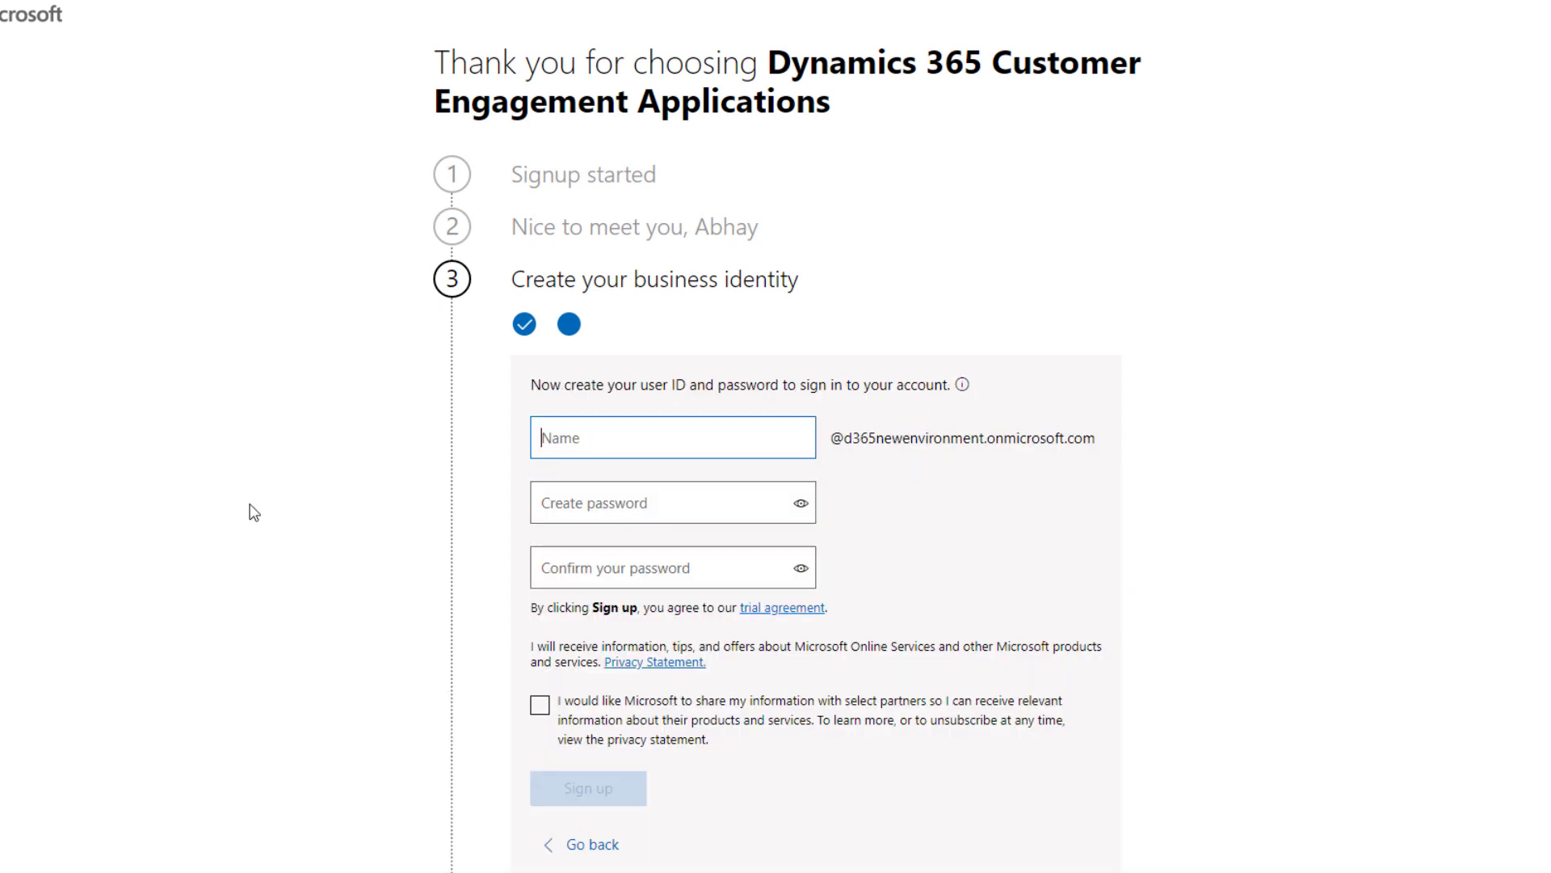
Enter the user name and account password, then complete the sign-up.
{"action": "type", "text": "abhay"}
{"action": "left_click", "coordinate": [618, 498]}
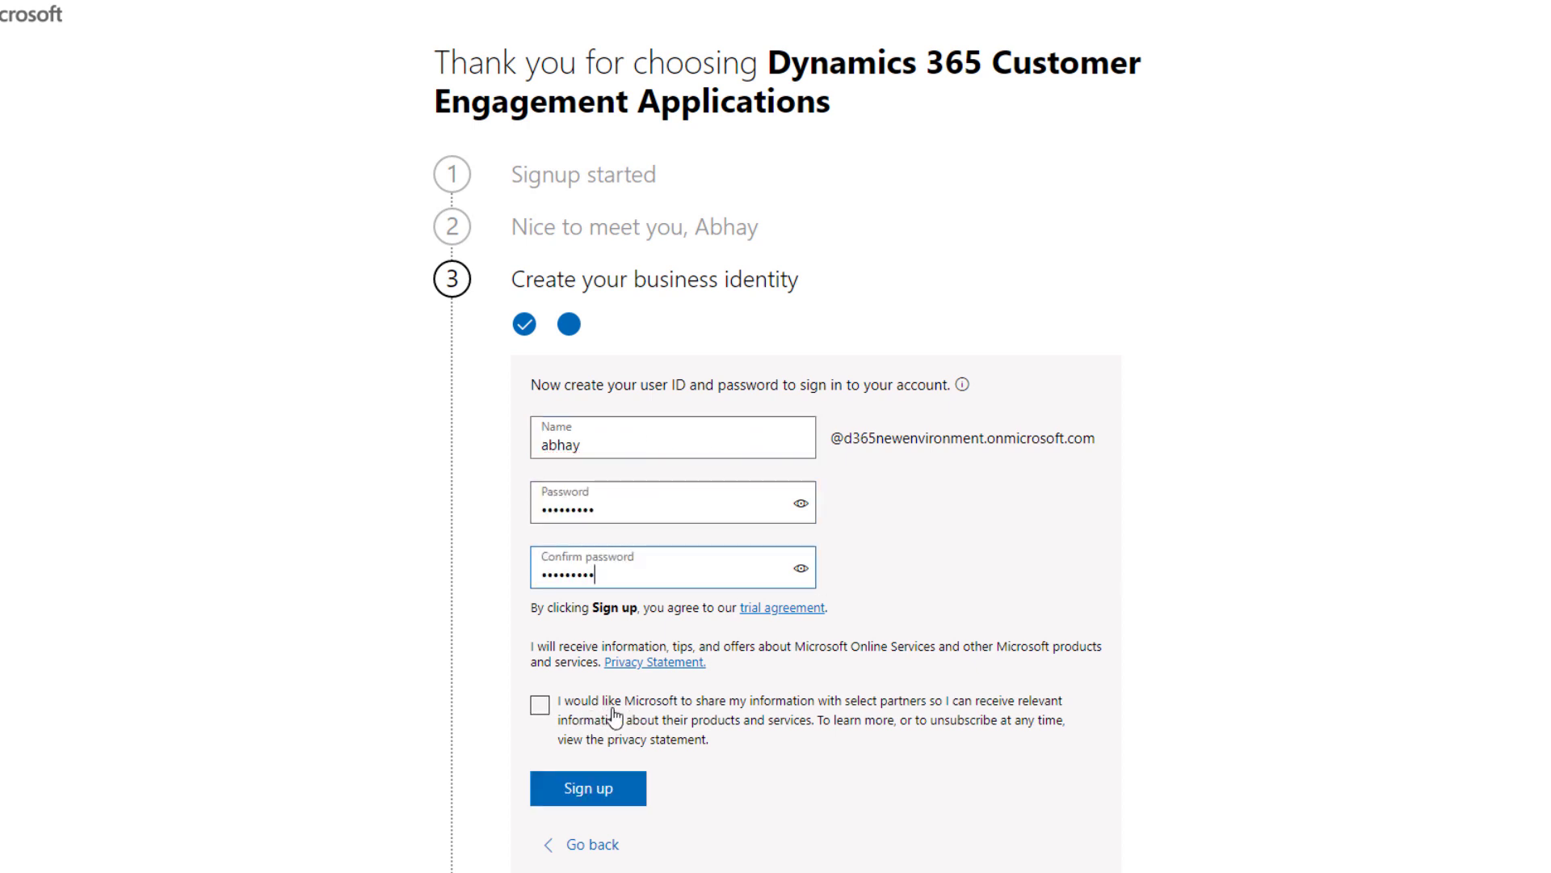
{"action": "left_click", "coordinate": [314, 672]}
{"action": "scroll", "coordinate": [365, 679], "scroll_direction": "down", "scroll_amount": 1}
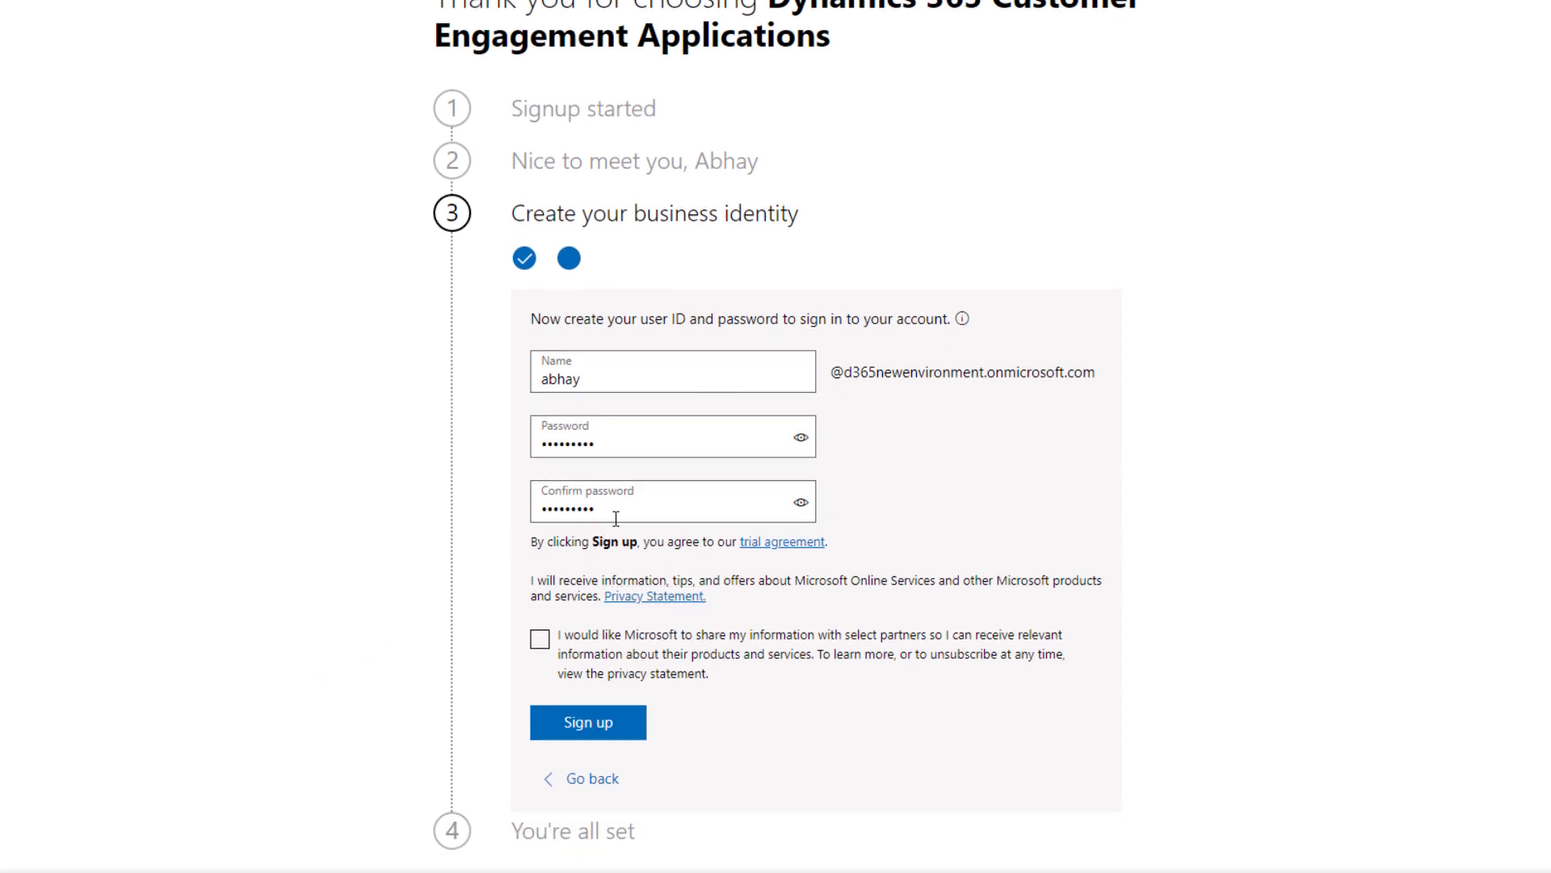
{"action": "left_click", "coordinate": [609, 727]}
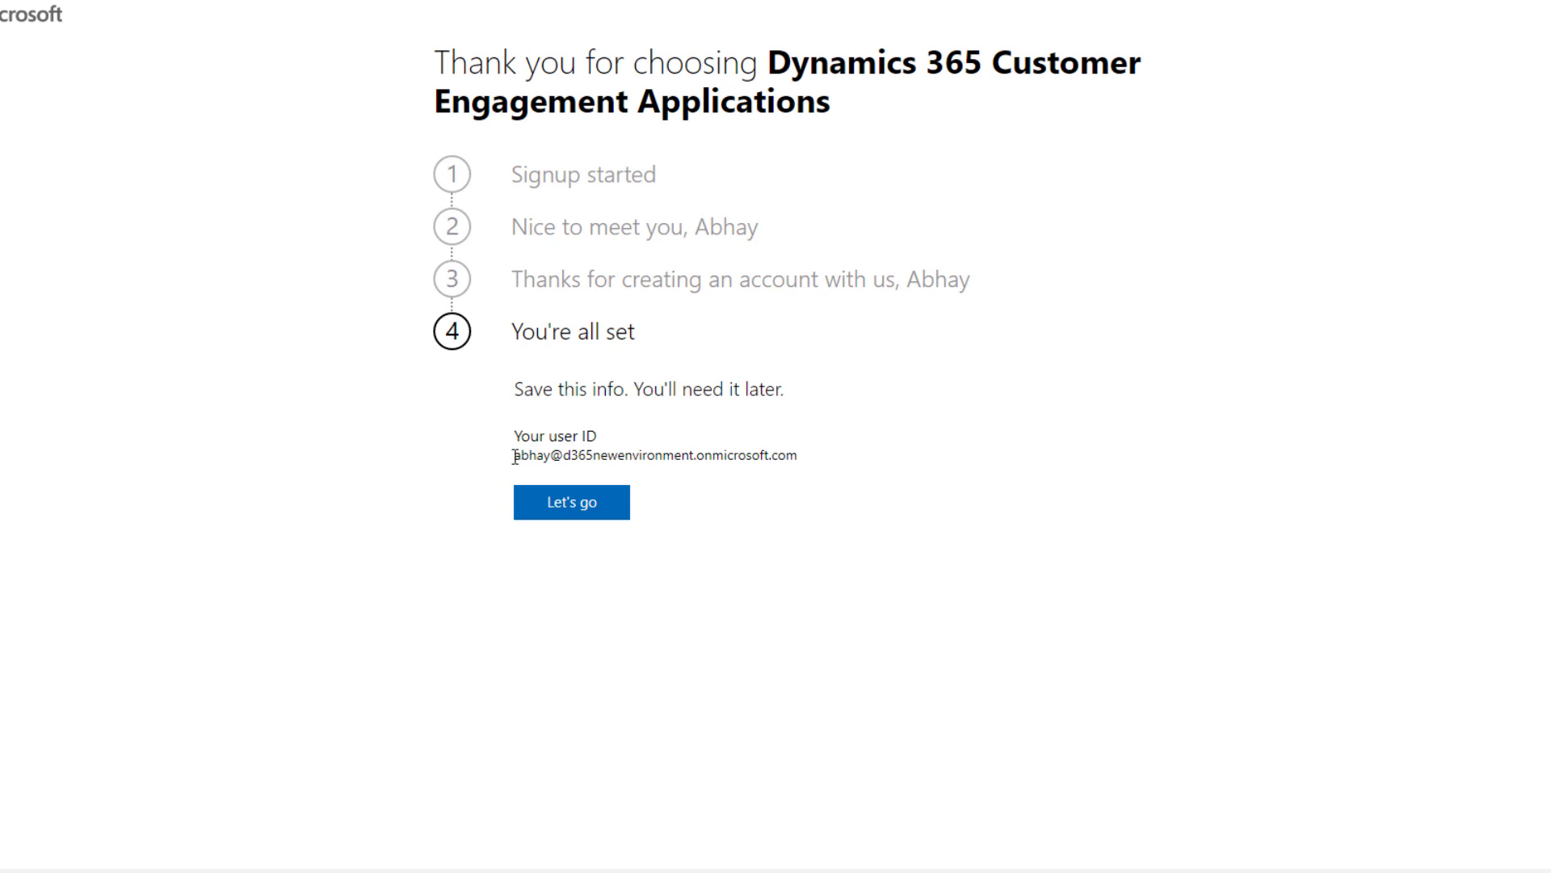
Copy the new user ID and continue to the Microsoft sign-in page.
{"action": "left_click_drag", "start_coordinate": [518, 457], "coordinate": [727, 454]}
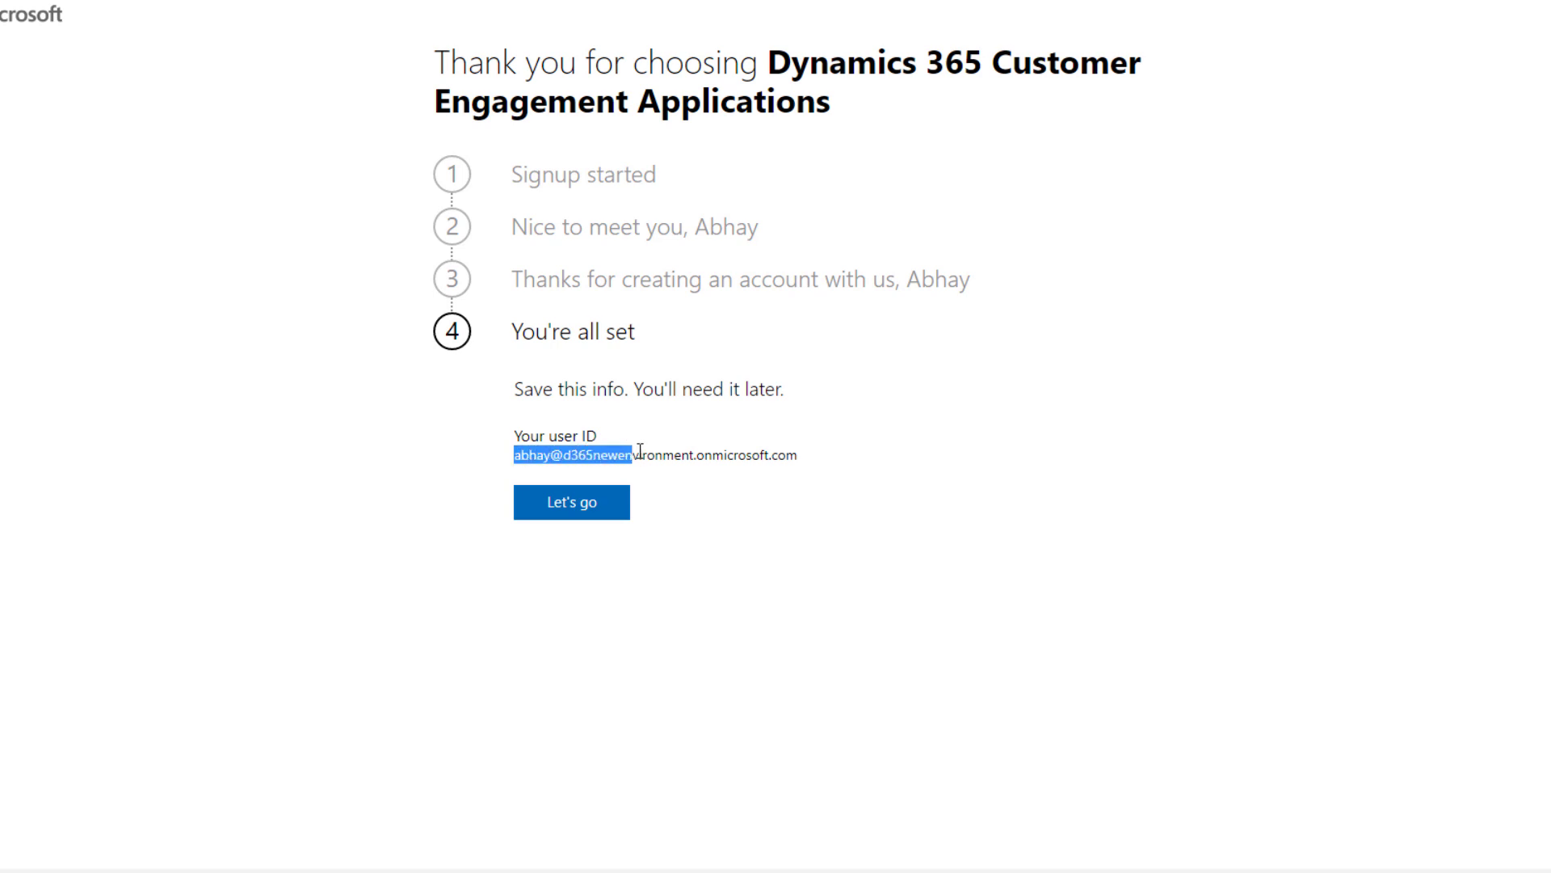
{"action": "triple_click", "coordinate": [776, 449]}
{"action": "key", "text": "ctrl+c"}
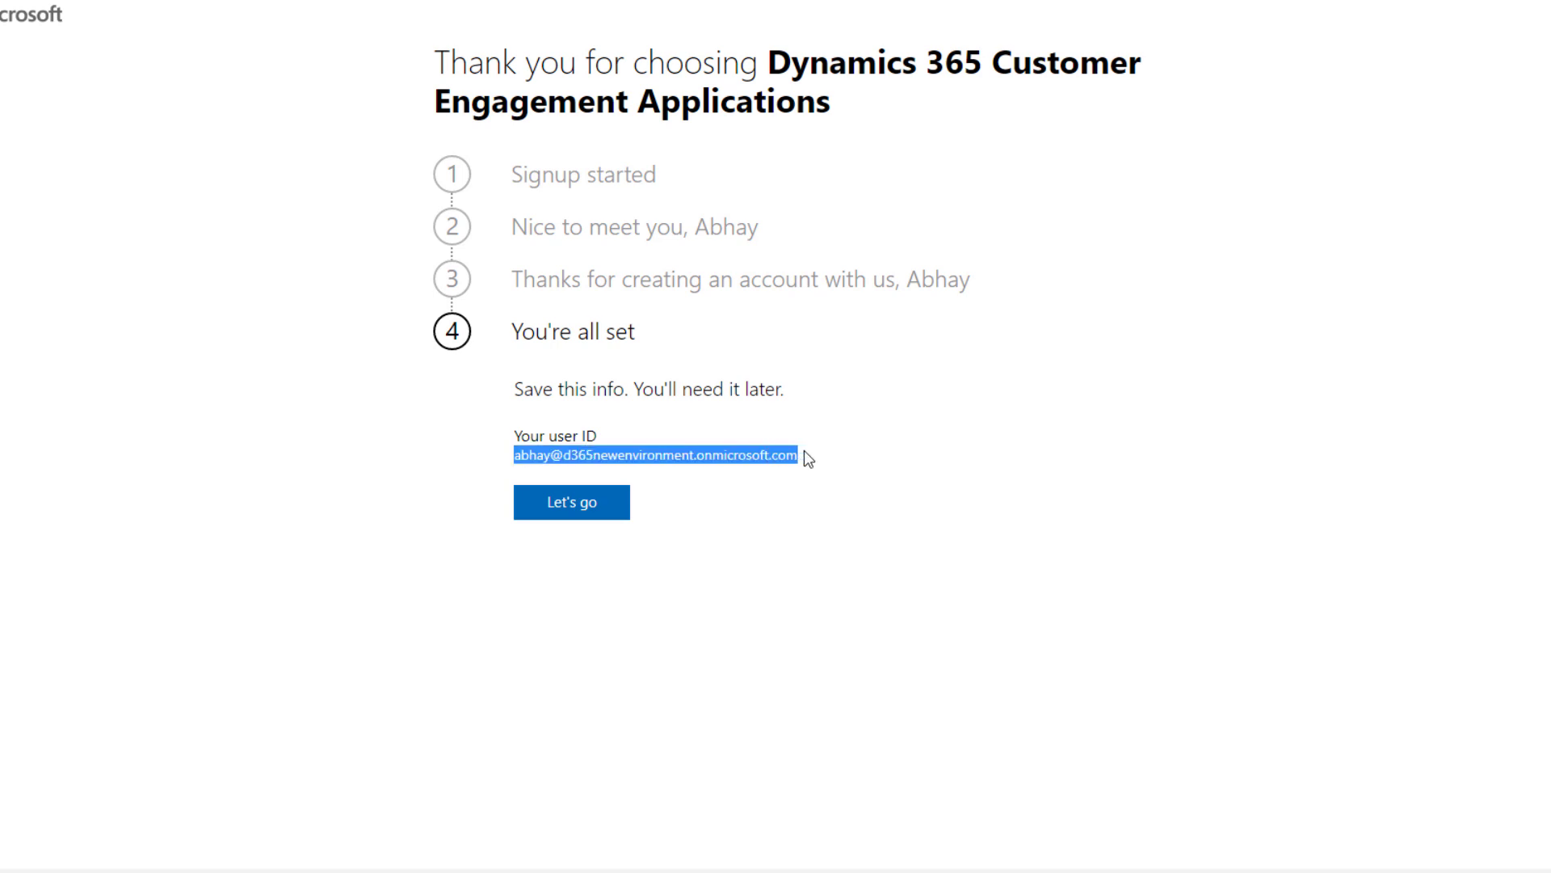
{"action": "left_click", "coordinate": [809, 458]}
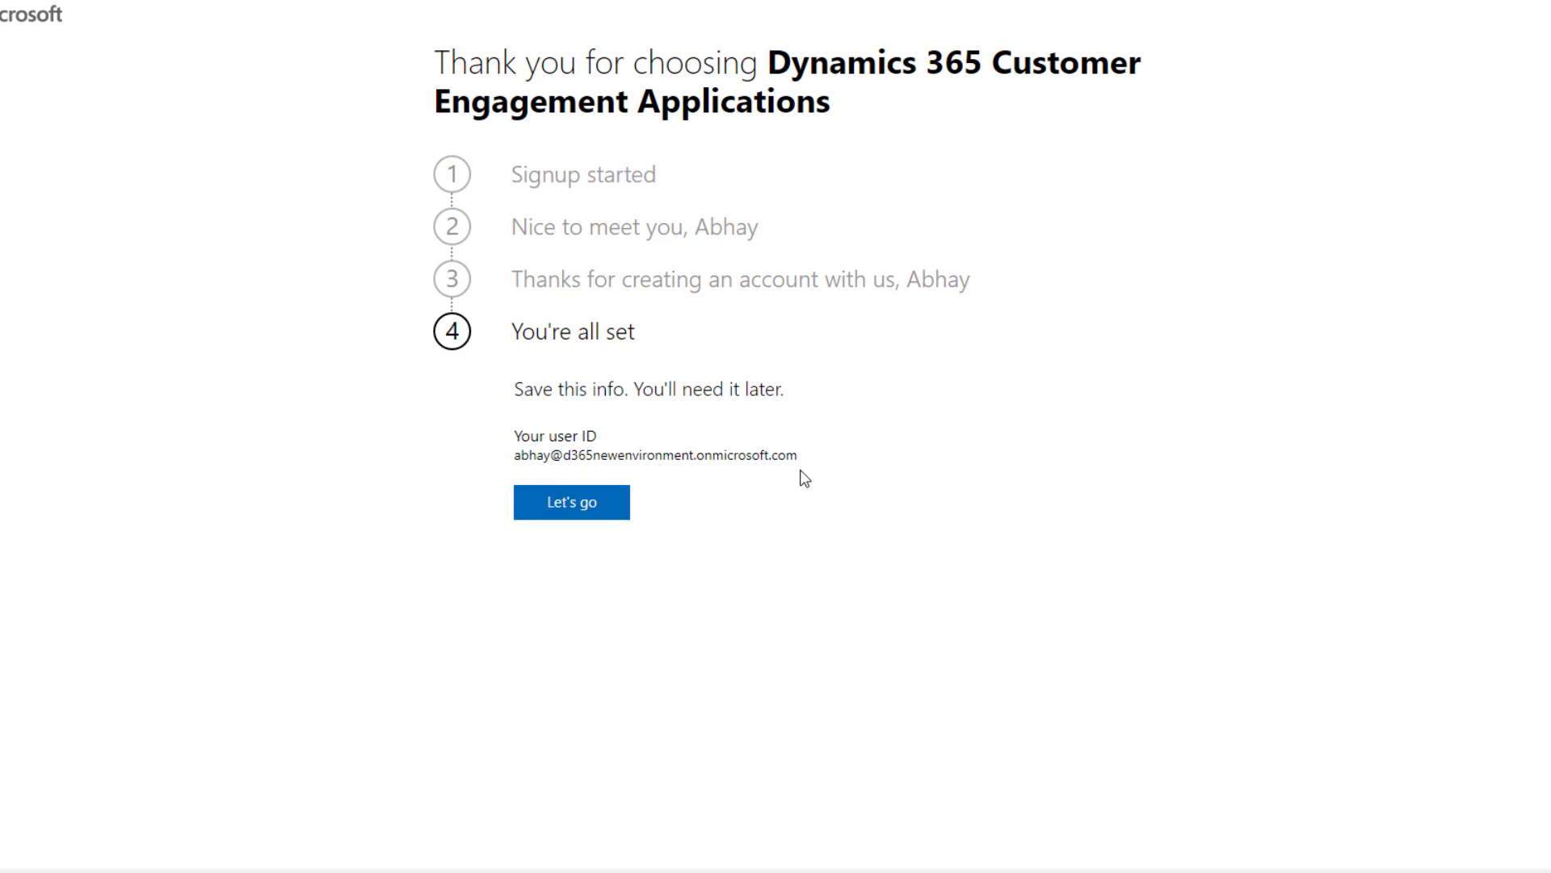
{"action": "left_click", "coordinate": [589, 508]}
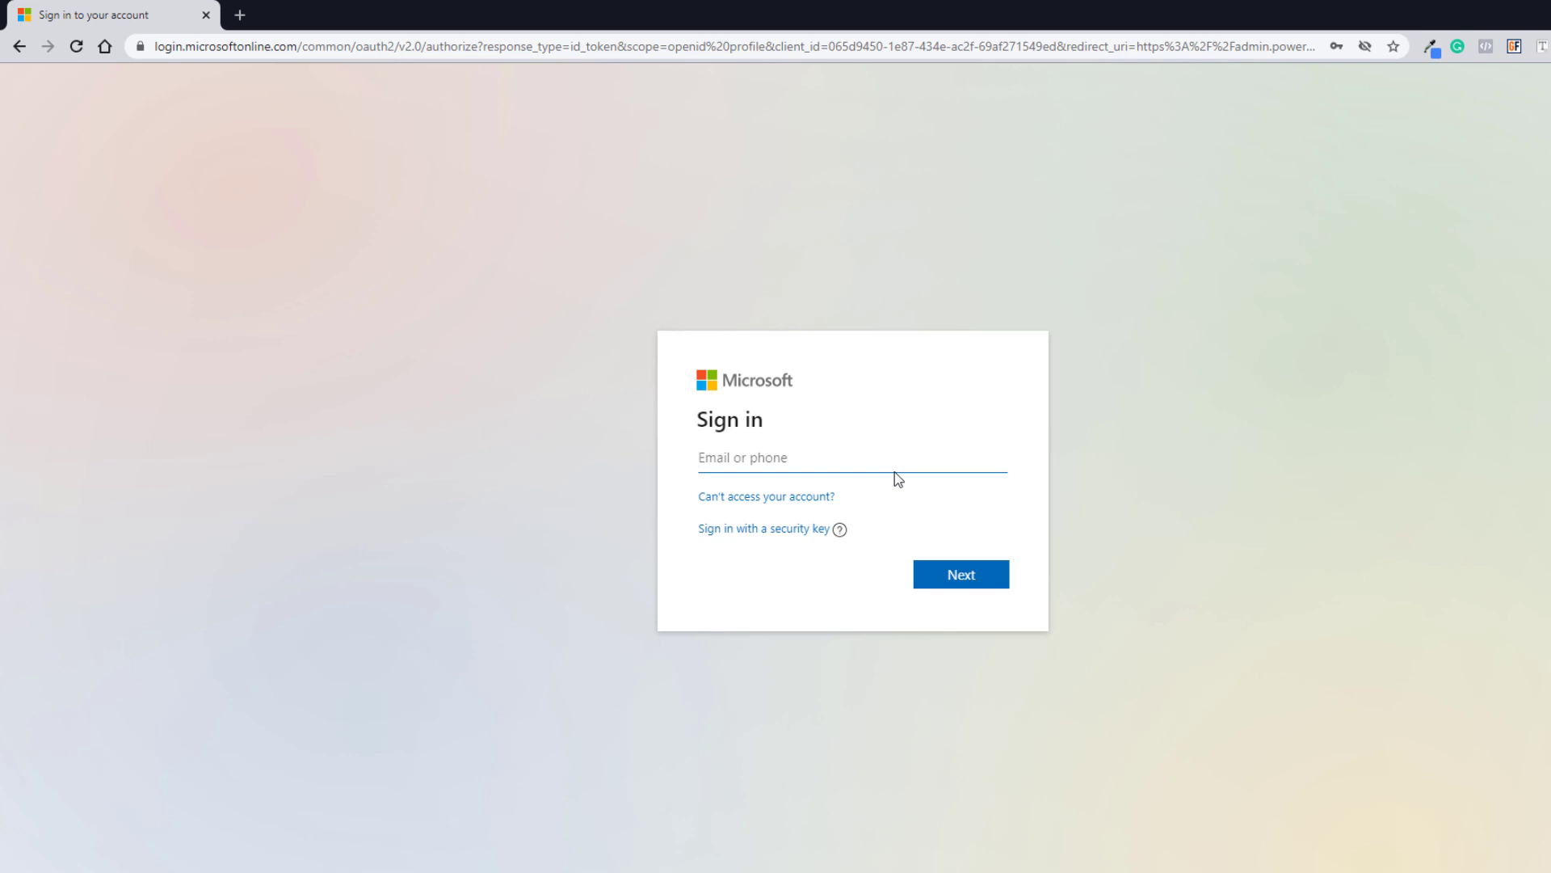
Sign in with the new user ID and account password, choosing to stay signed in.
{"action": "key", "text": "ctrl+v"}
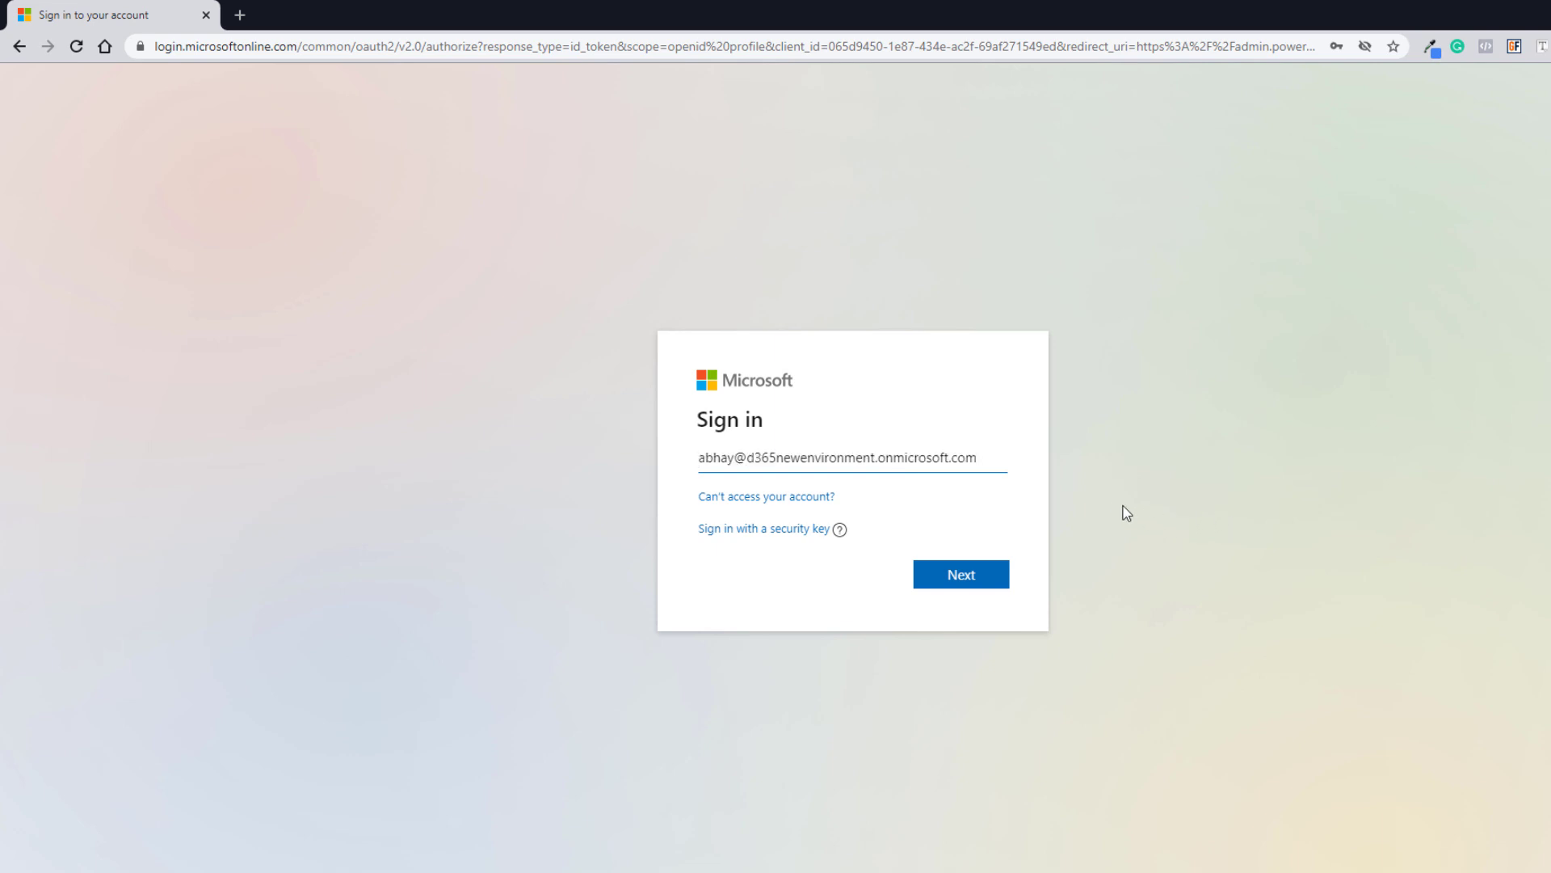
{"action": "left_click", "coordinate": [1044, 526]}
{"action": "left_click", "coordinate": [962, 581]}
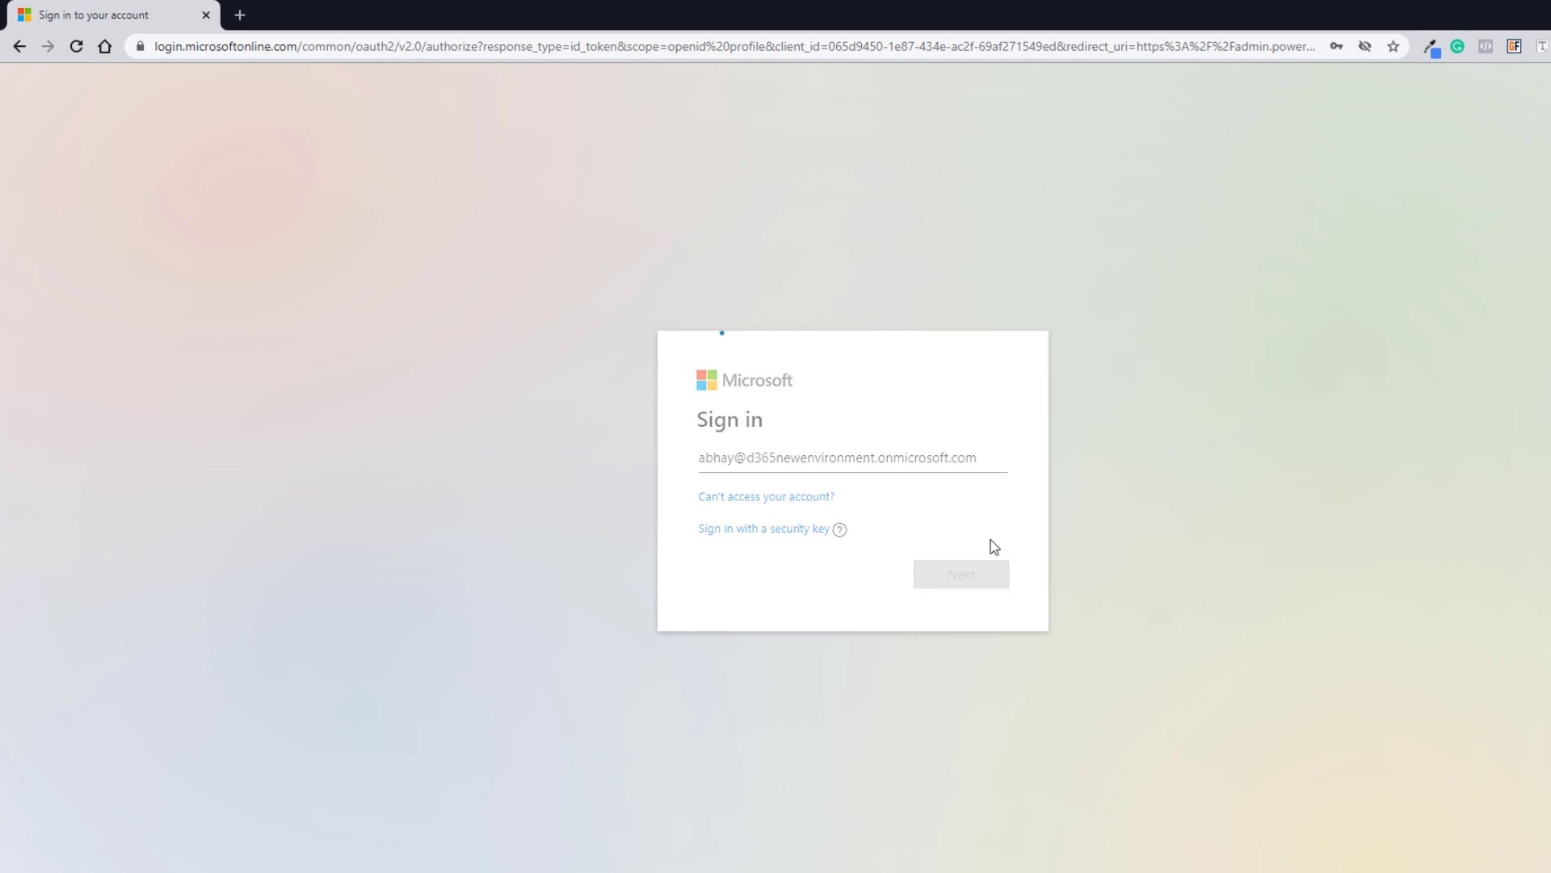
{"action": "type", "text": "•"}
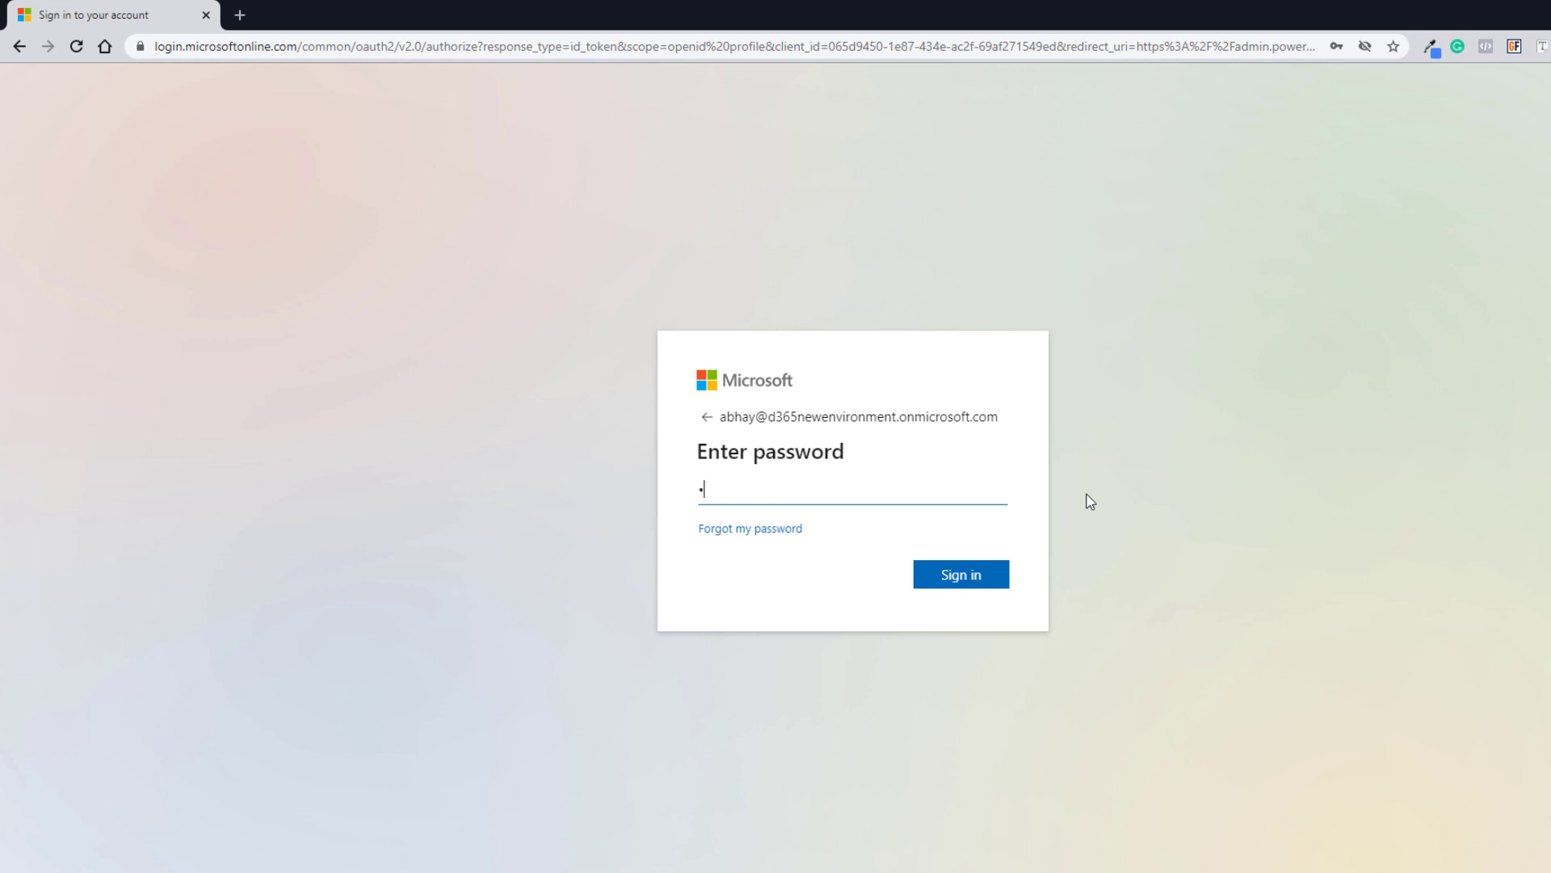
{"action": "type", "text": "••••••"}
{"action": "left_click", "coordinate": [973, 578]}
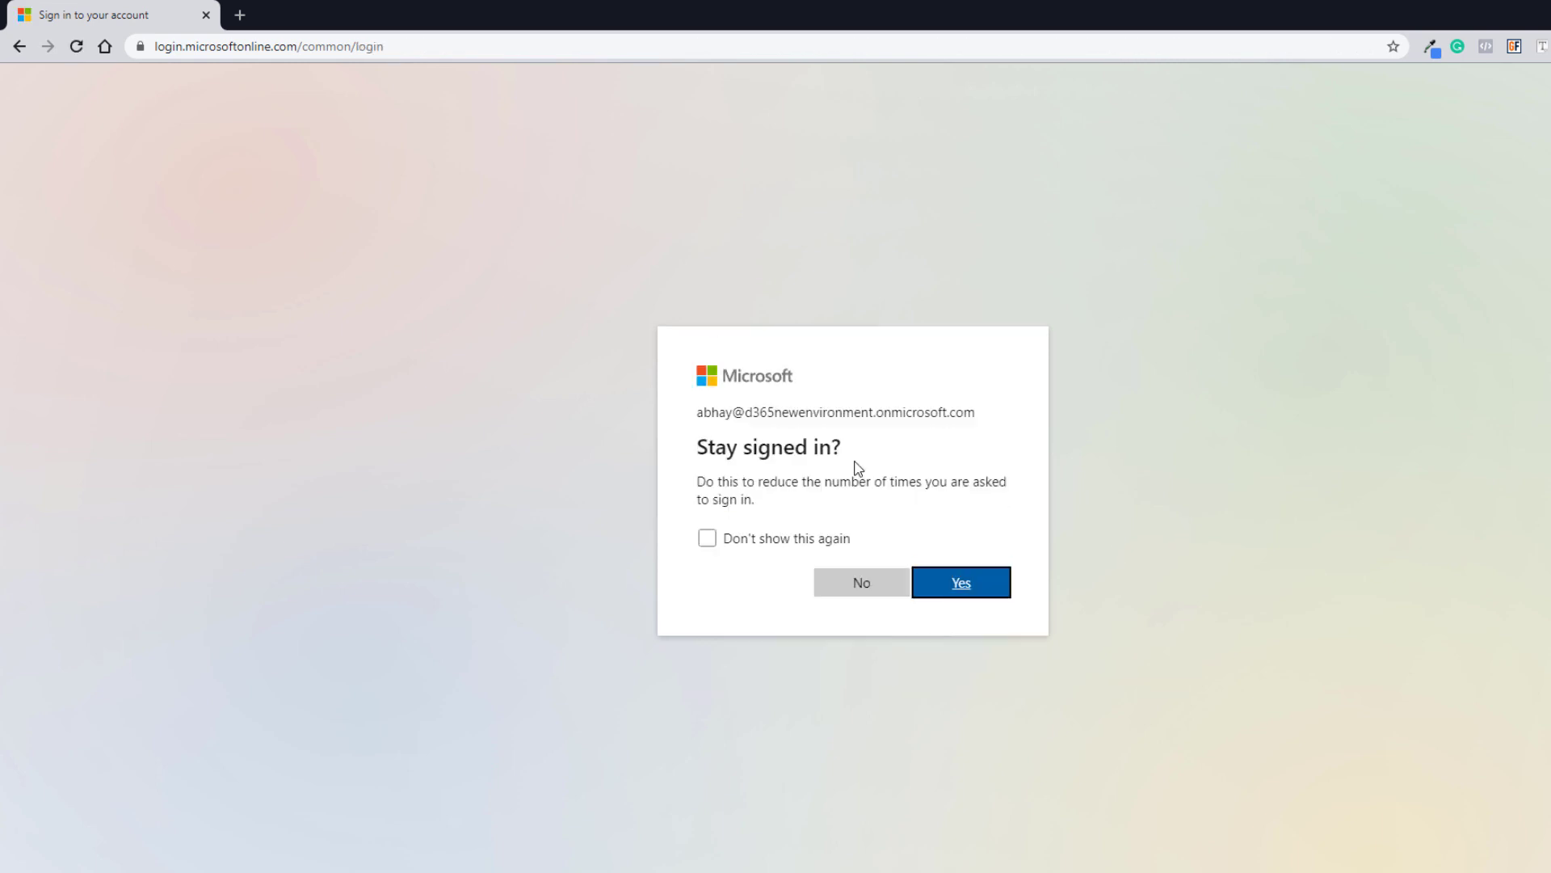
{"action": "left_click", "coordinate": [960, 583]}
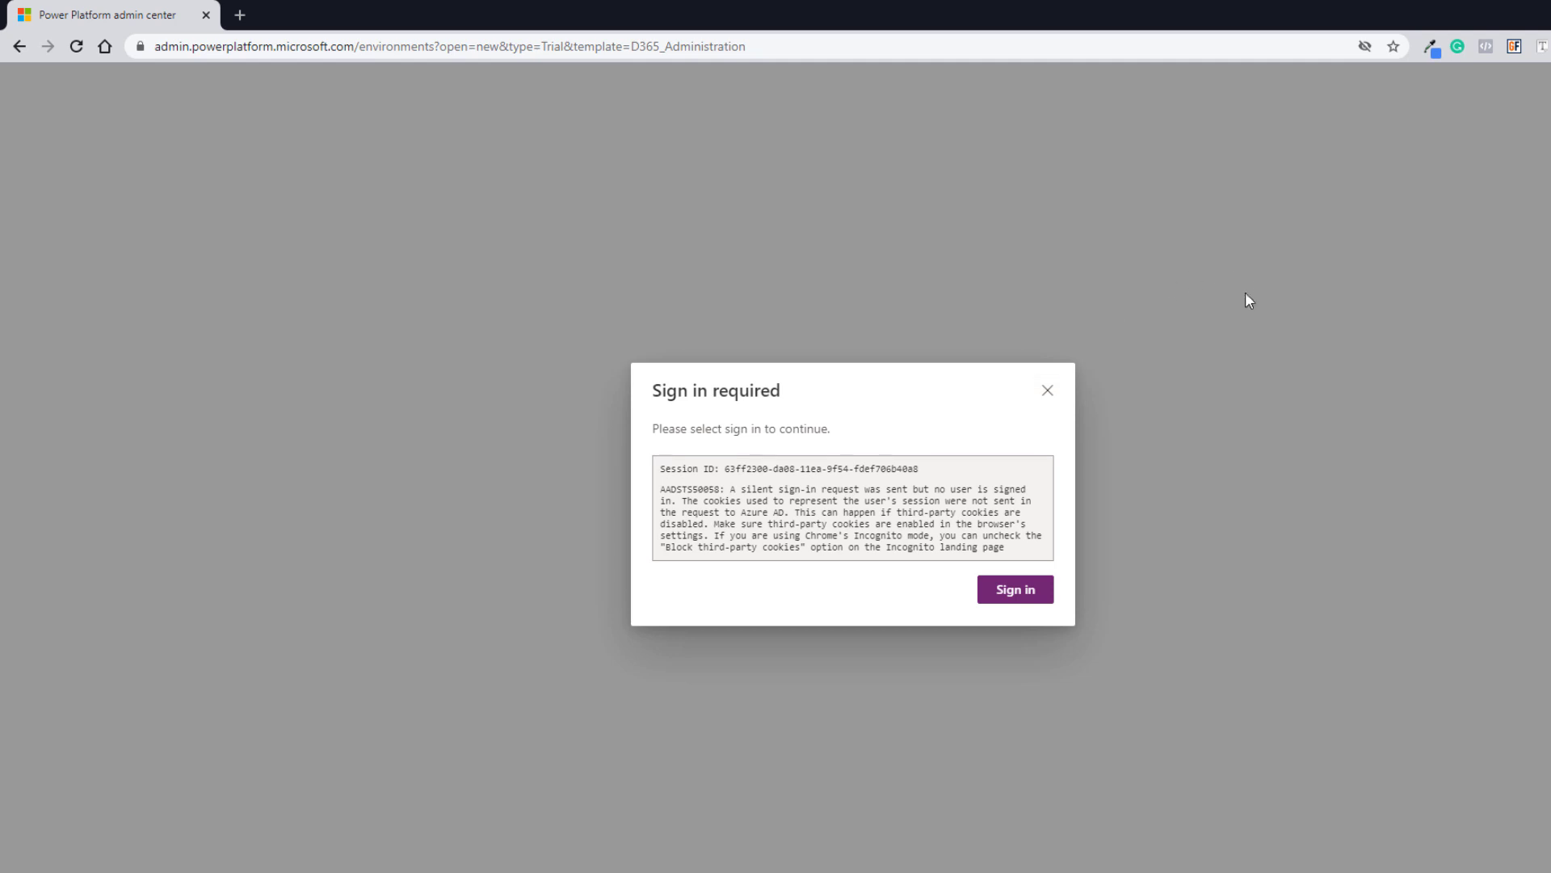
Allow the admin center site's blocked third-party cookies from the address bar.
{"action": "left_click", "coordinate": [1365, 47]}
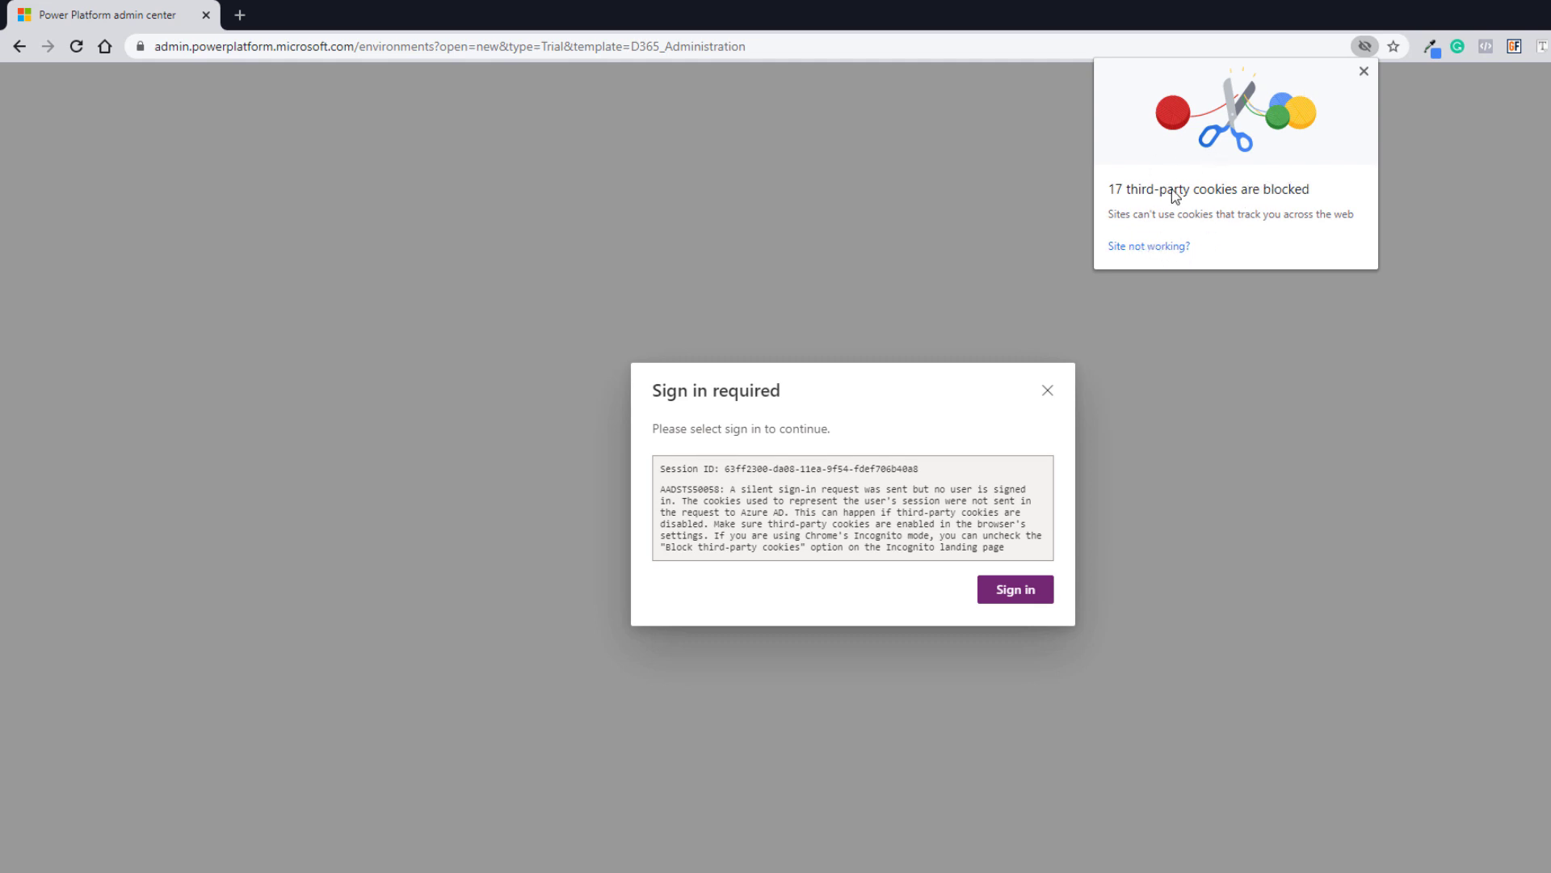
{"action": "left_click", "coordinate": [1139, 246]}
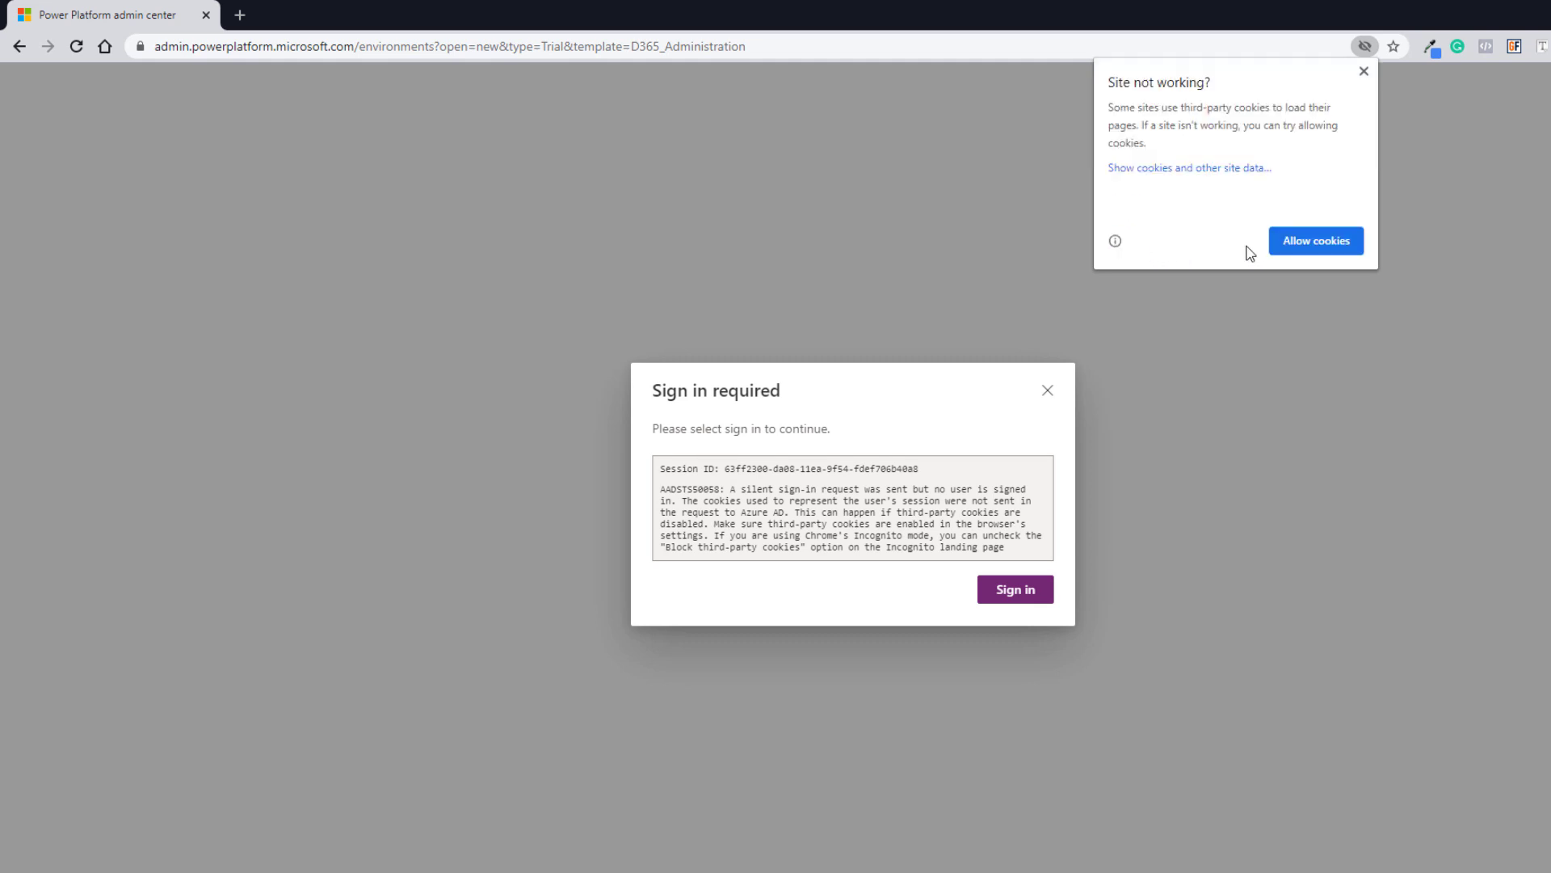
{"action": "left_click", "coordinate": [1314, 242]}
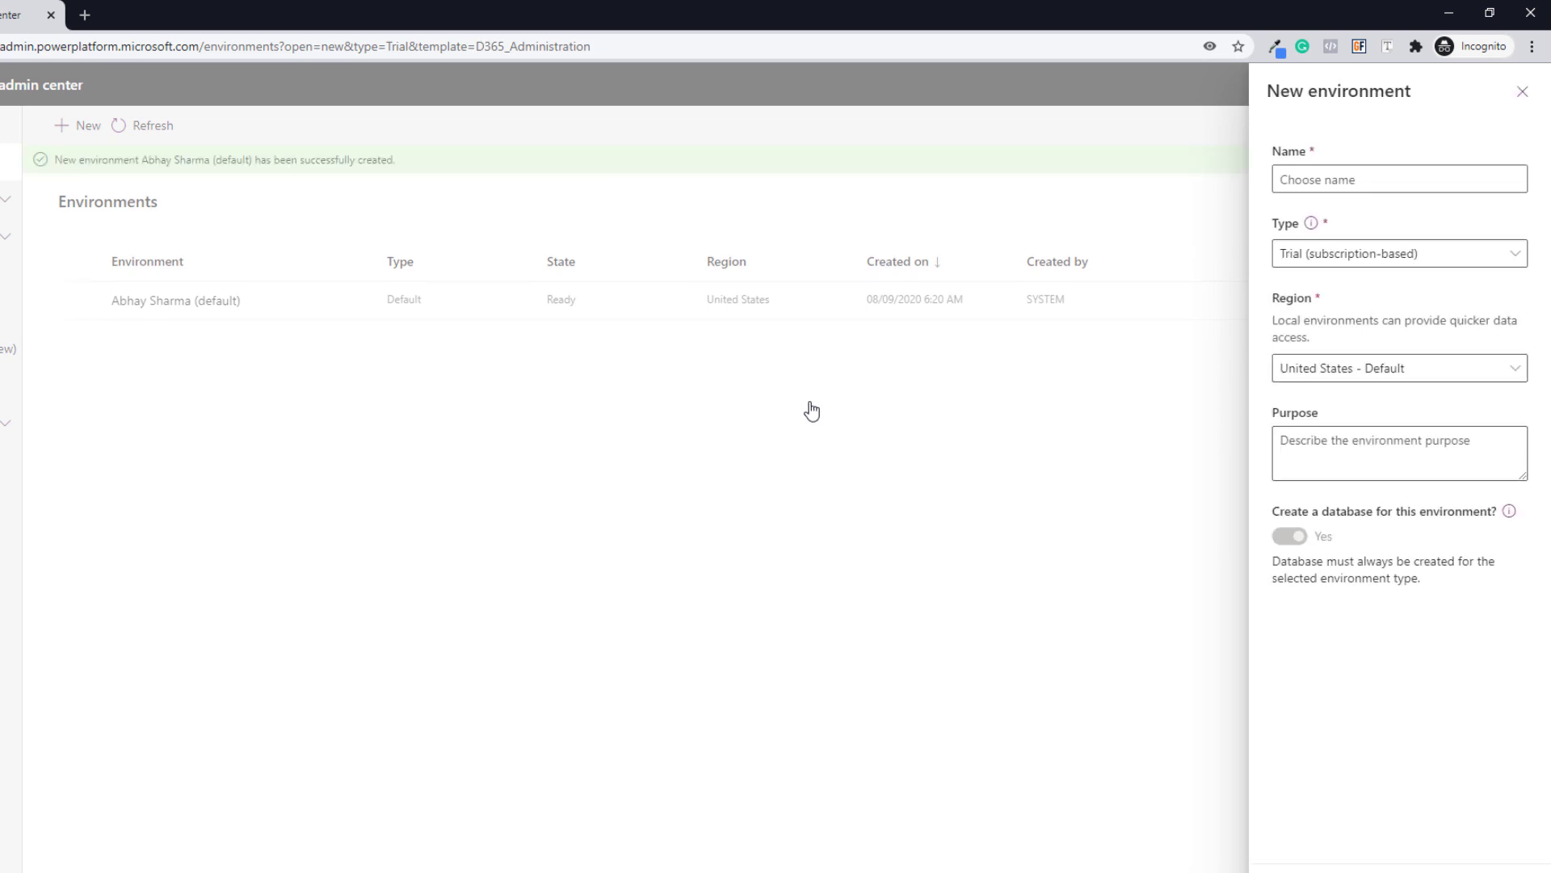
Name the environment D365 New Environment with type Trial (subscription-based).
{"action": "left_click", "coordinate": [1362, 190]}
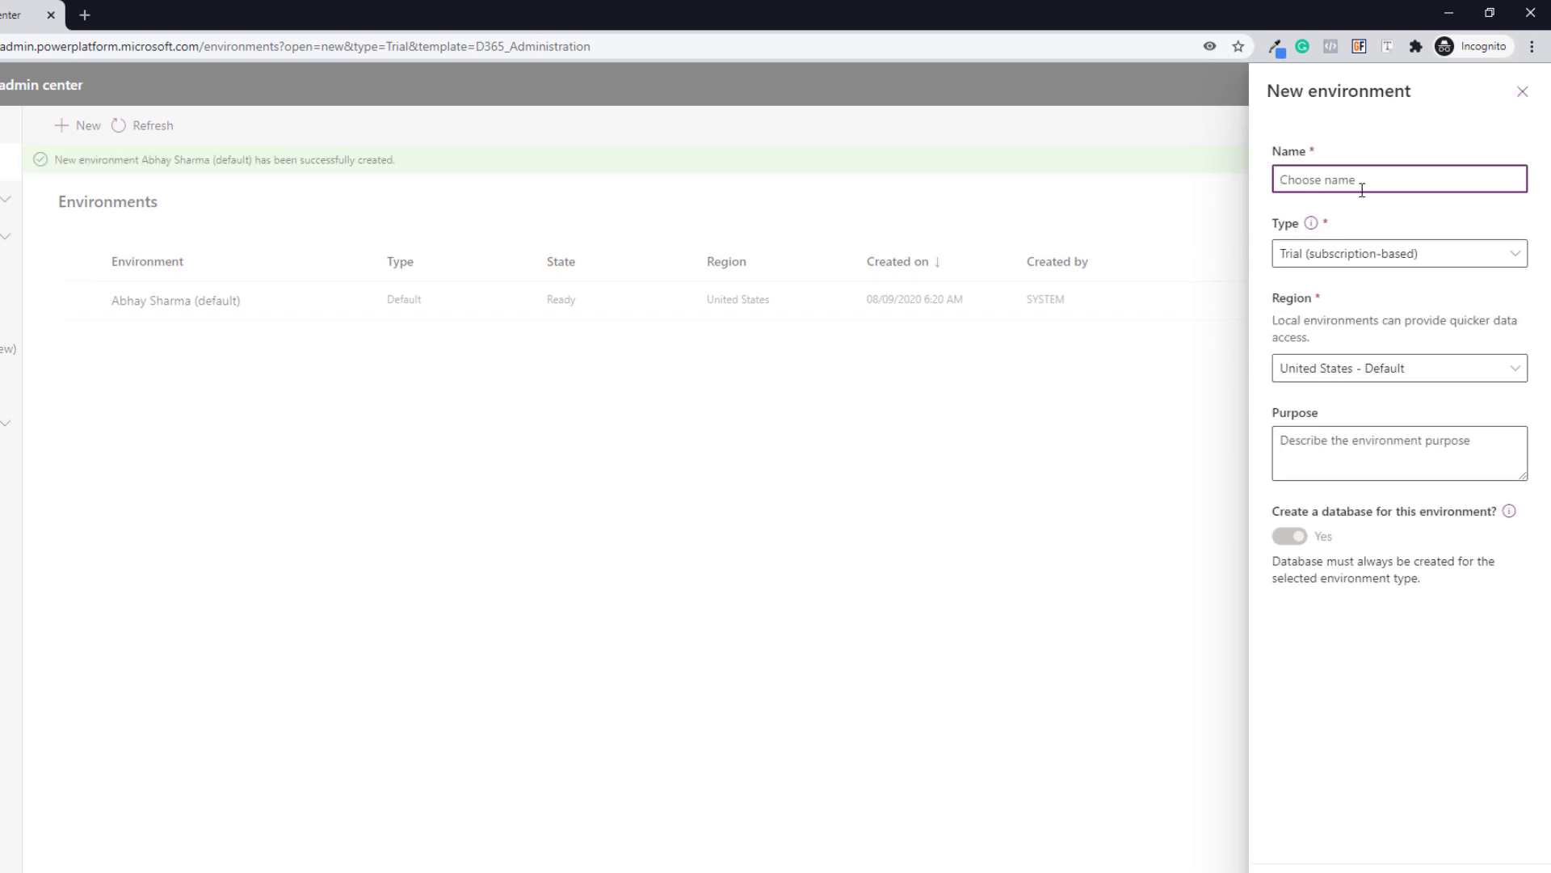
{"action": "type", "text": "D365 New Environment"}
{"action": "left_click", "coordinate": [1322, 254]}
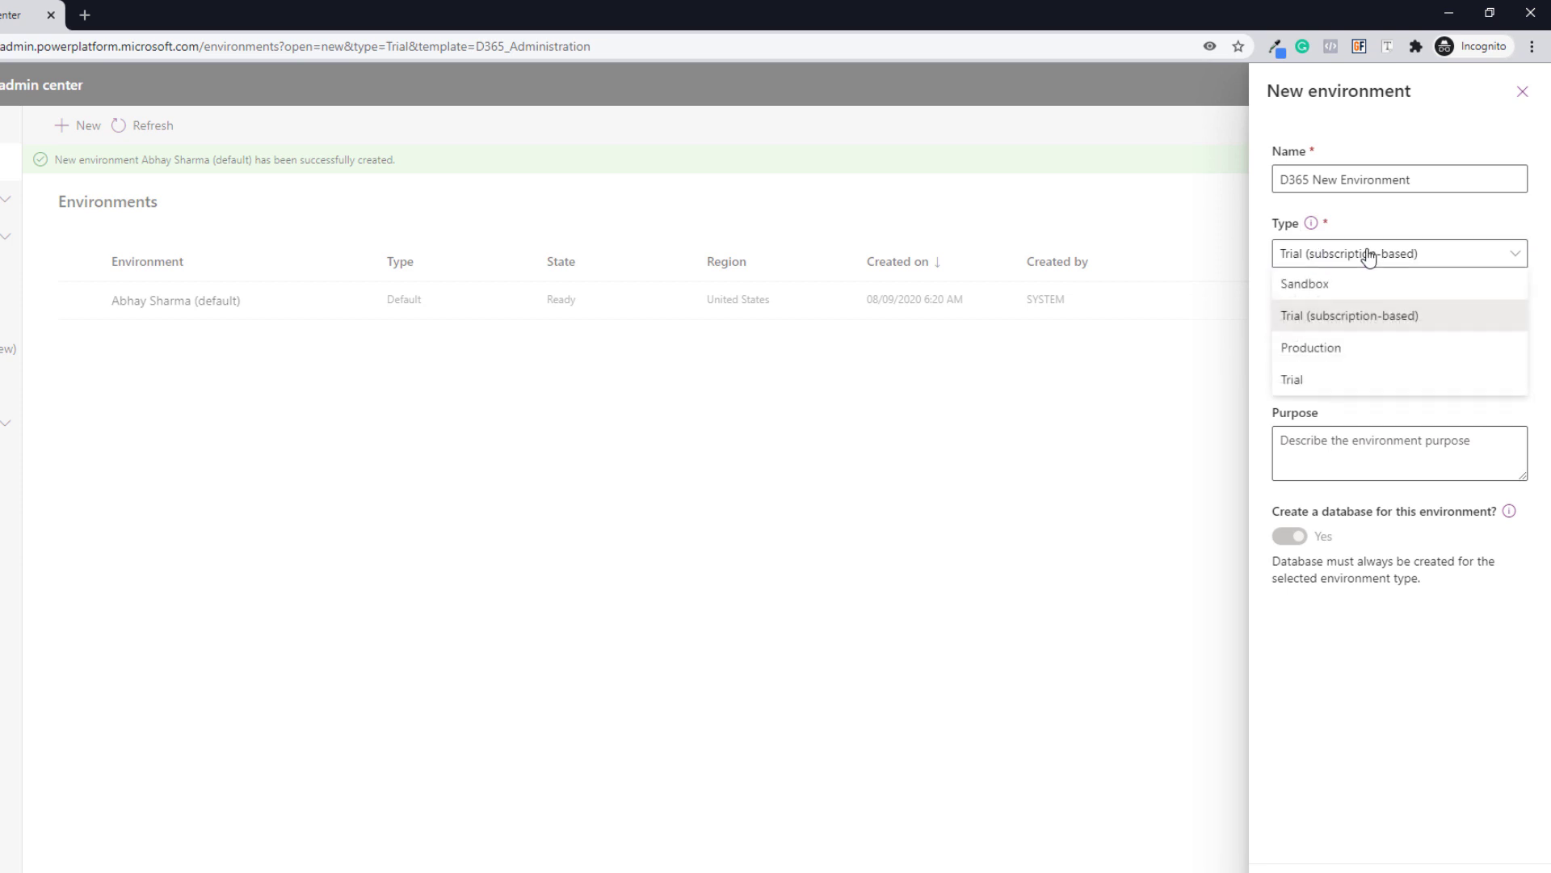
{"action": "left_click", "coordinate": [1362, 255]}
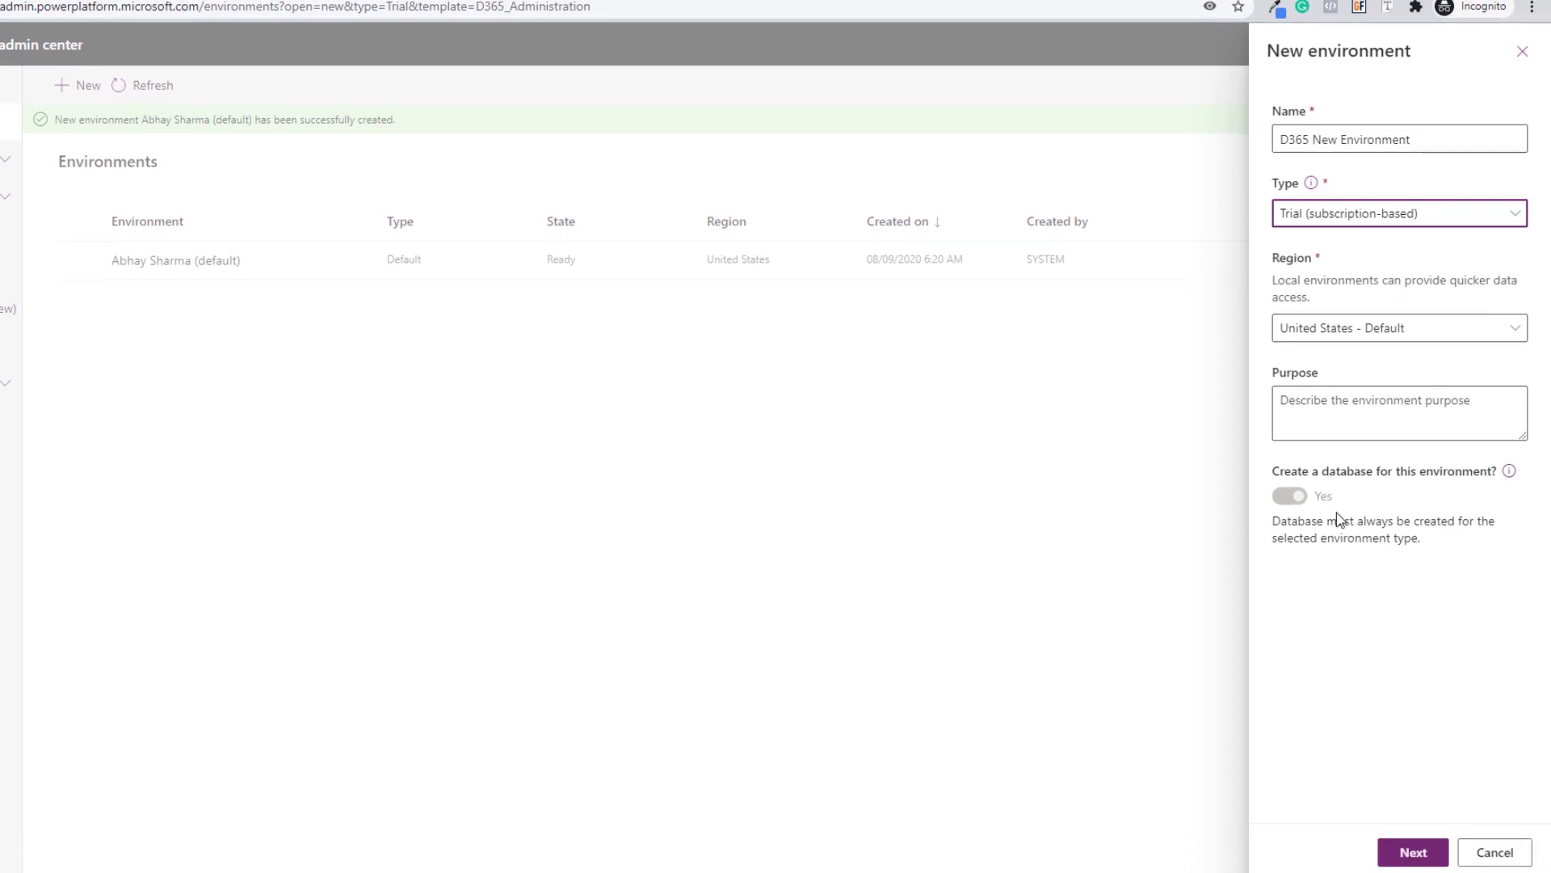
Set the database URL to d365newenvironment and keep USD ($) as currency.
{"action": "left_click", "coordinate": [1412, 850]}
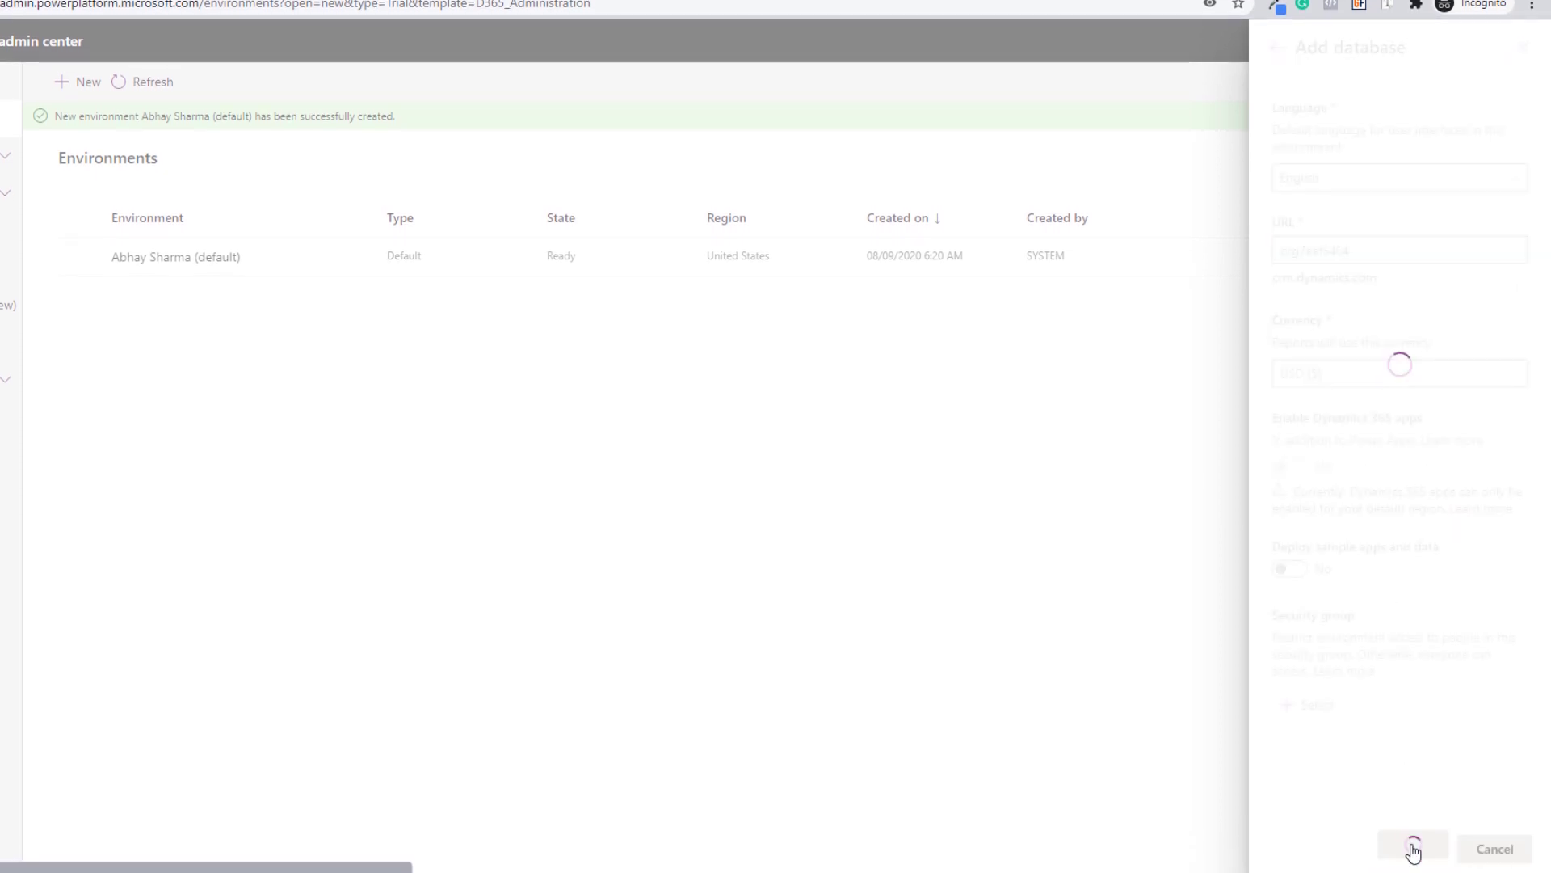
{"action": "left_click_drag", "start_coordinate": [1354, 250], "coordinate": [1276, 251]}
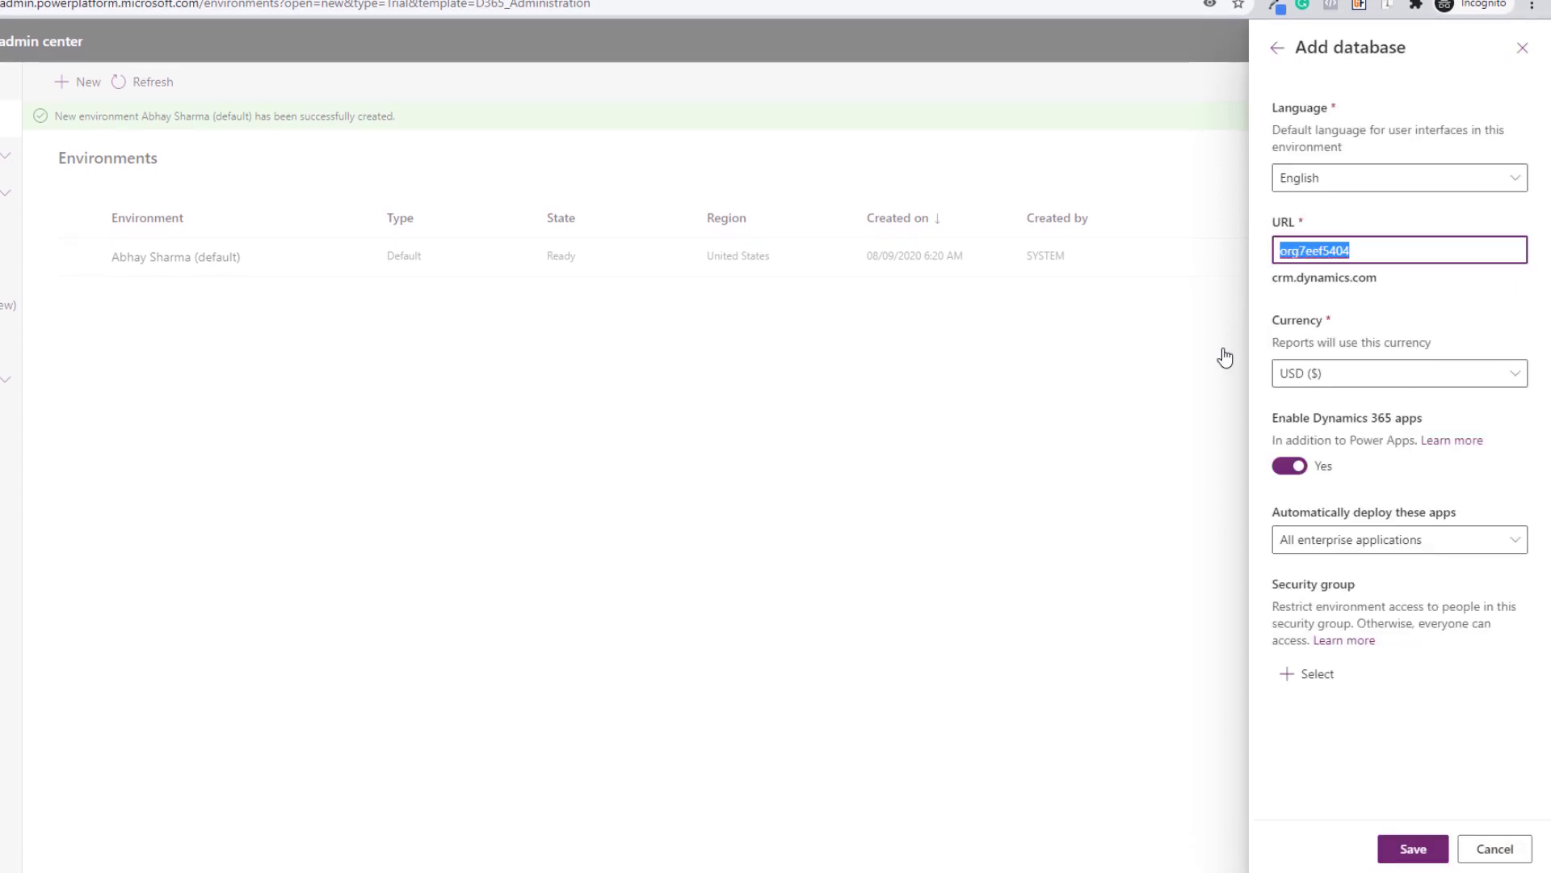
{"action": "type", "text": "d365newenvironment"}
{"action": "key", "text": "Tab"}
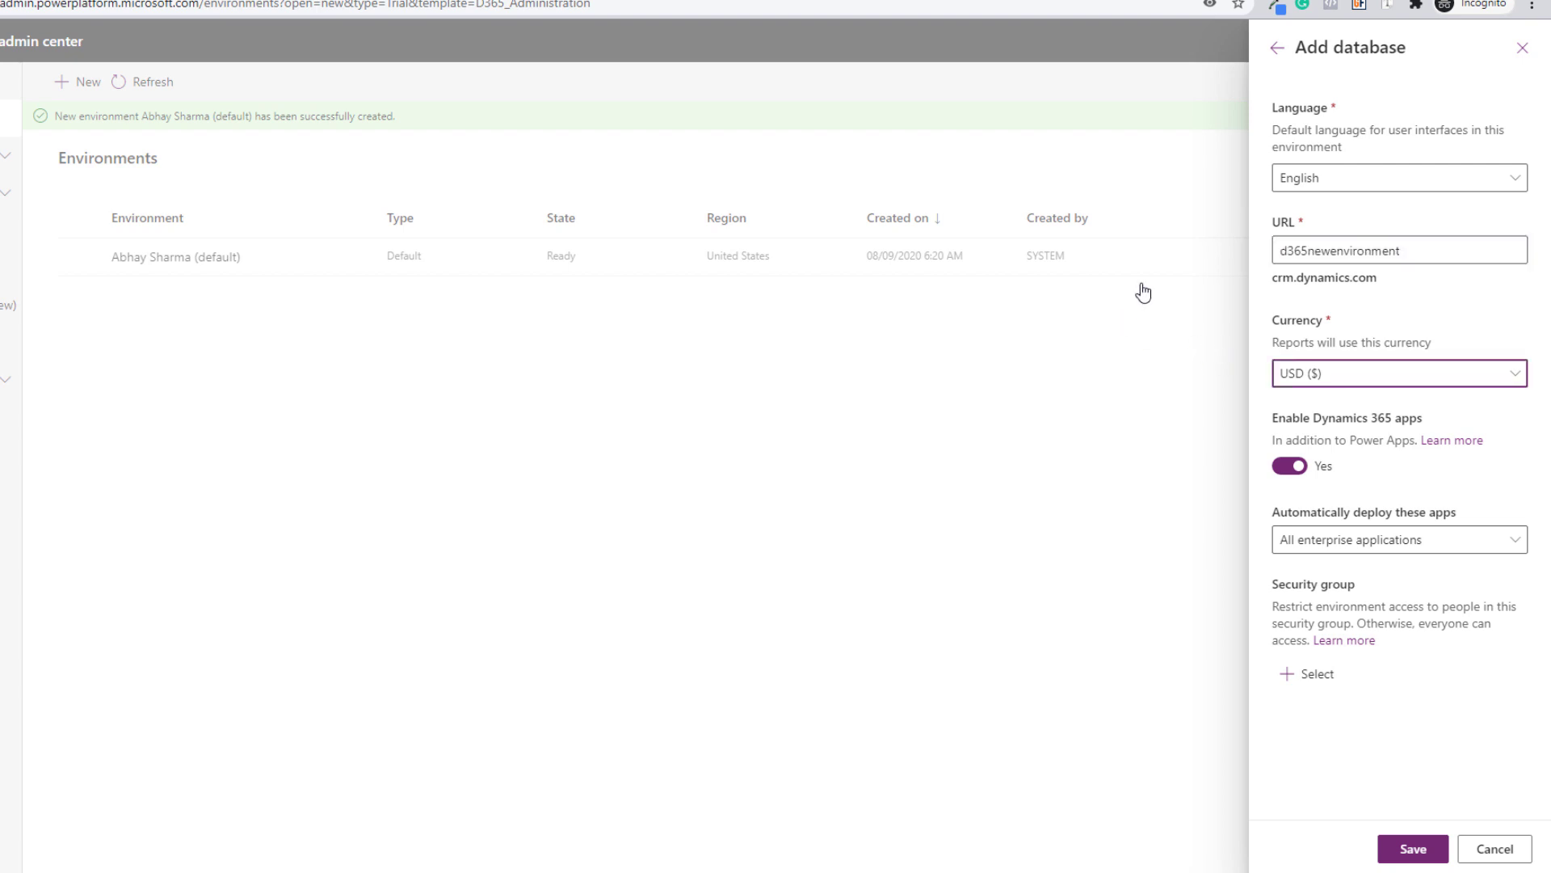
{"action": "left_click", "coordinate": [1345, 378]}
{"action": "left_click", "coordinate": [1405, 332]}
Auto-deploy all enterprise applications and save the new environment.
{"action": "left_click", "coordinate": [1336, 549]}
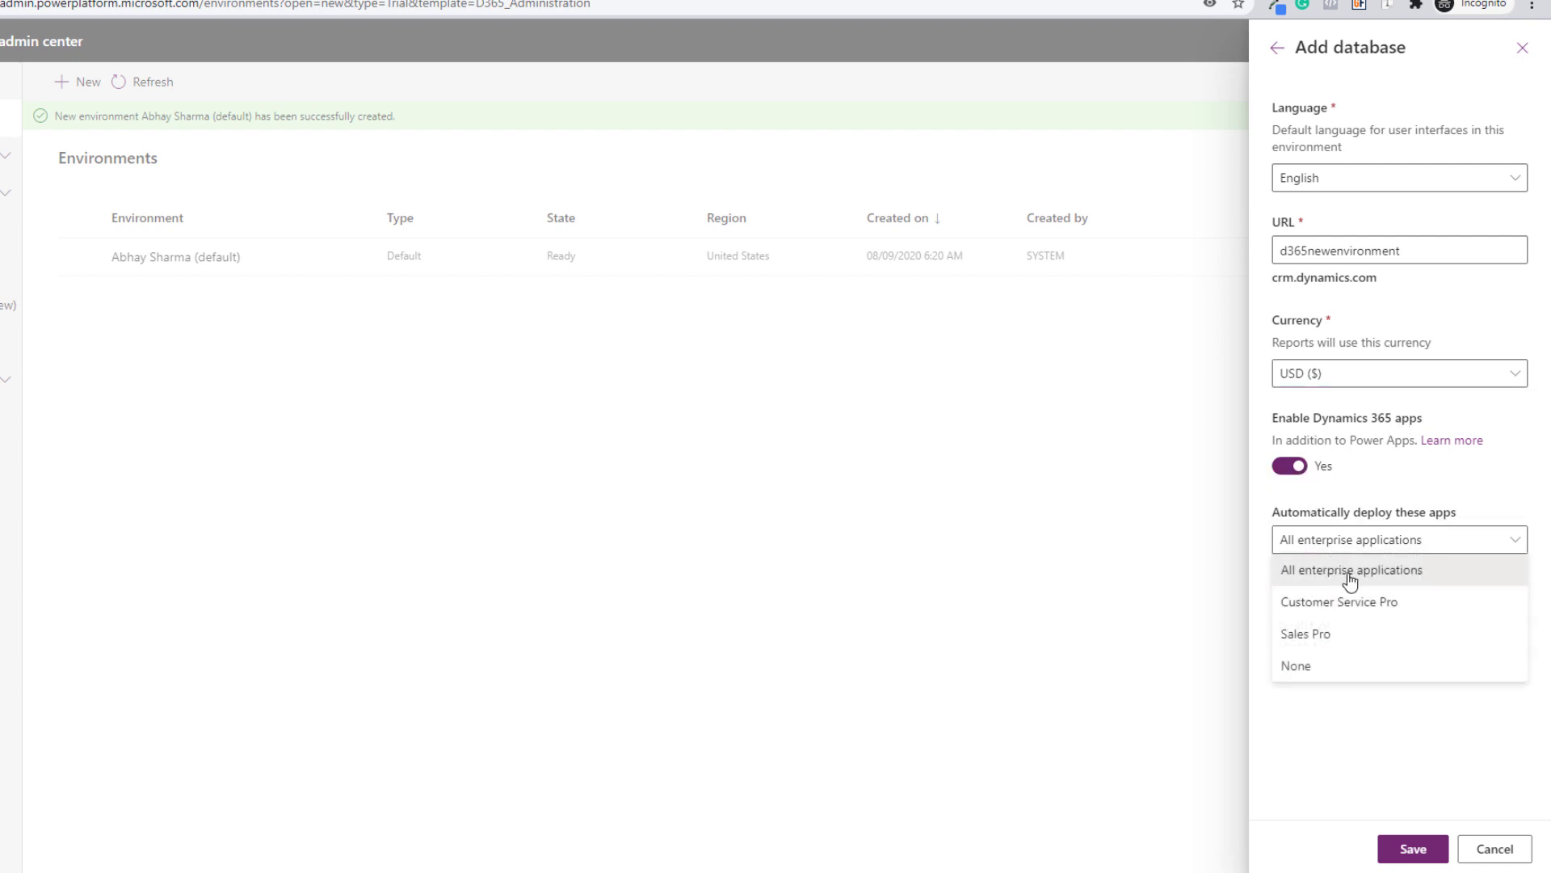
{"action": "left_click", "coordinate": [1351, 574]}
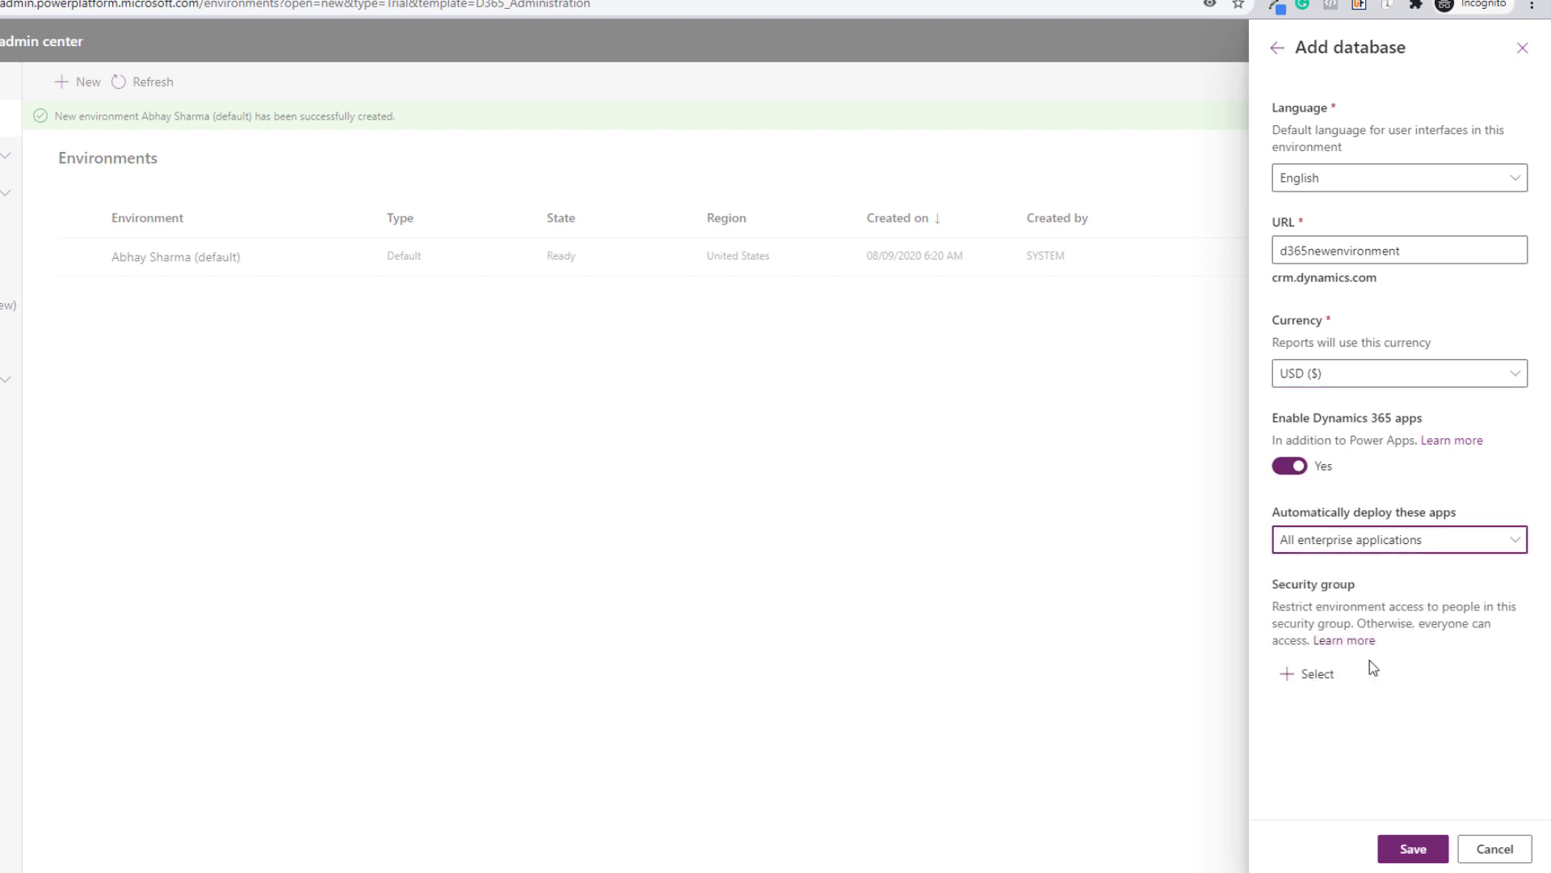
{"action": "left_click", "coordinate": [1429, 849]}
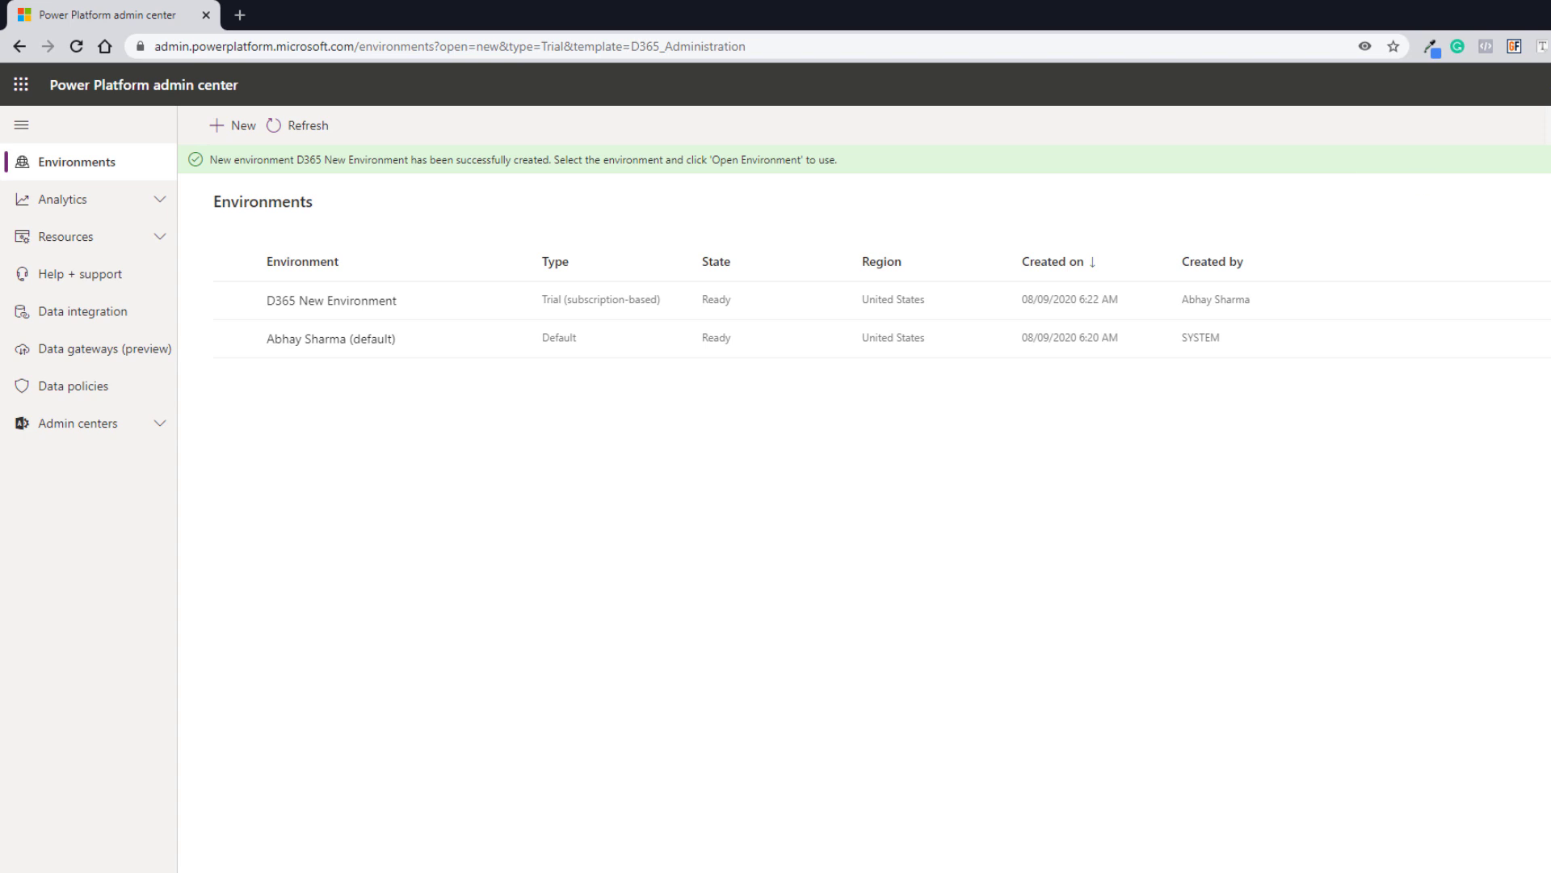
Open D365 New Environment from the environments list into its Dynamics 365 apps page.
{"action": "left_click", "coordinate": [446, 277]}
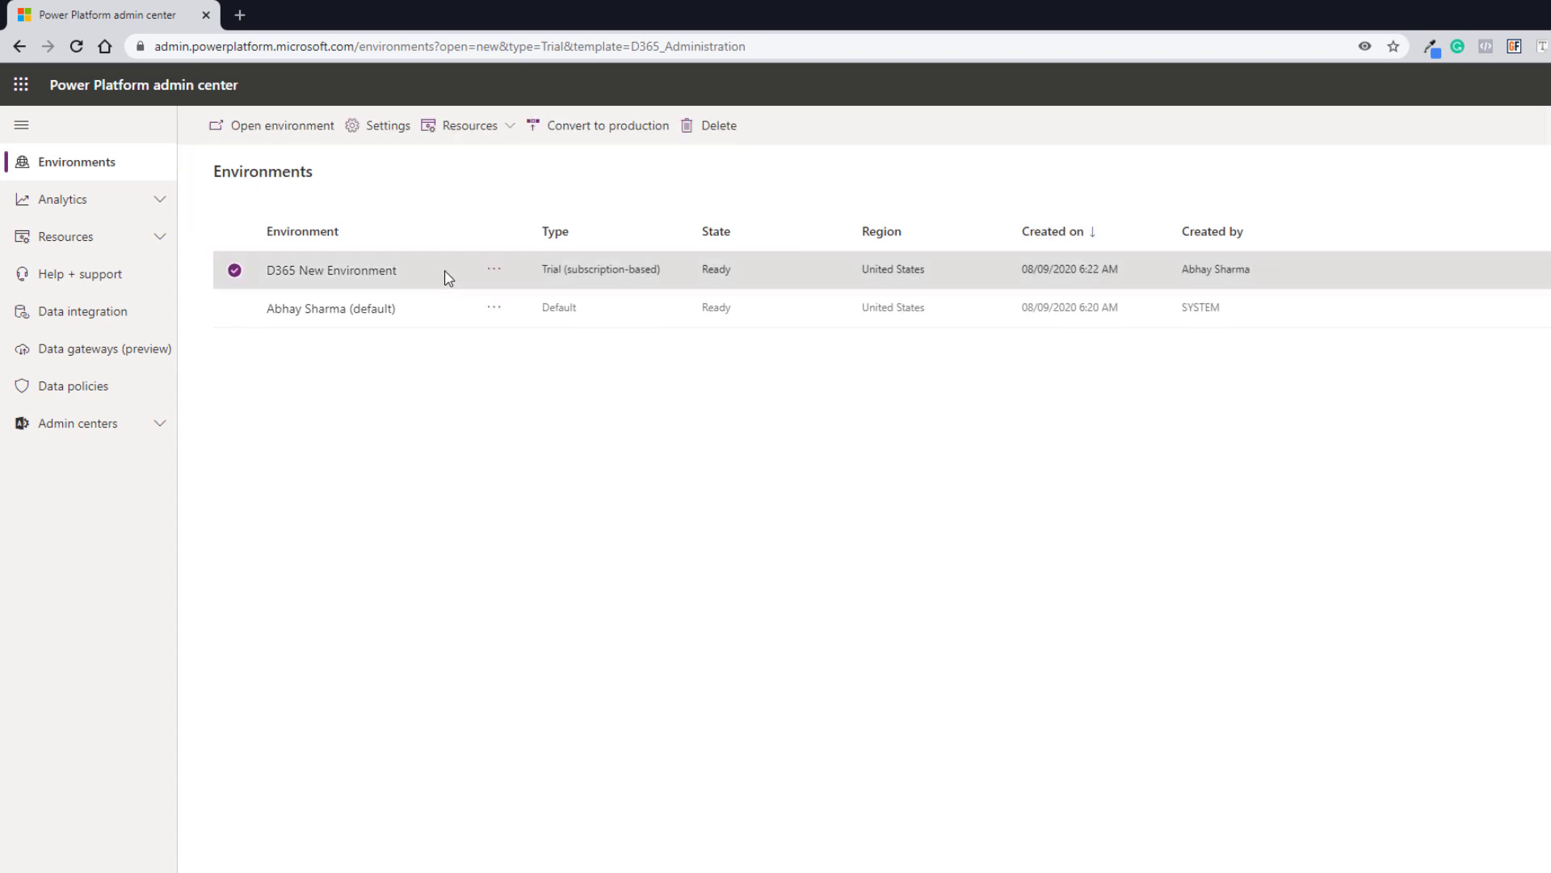
{"action": "left_click", "coordinate": [293, 144]}
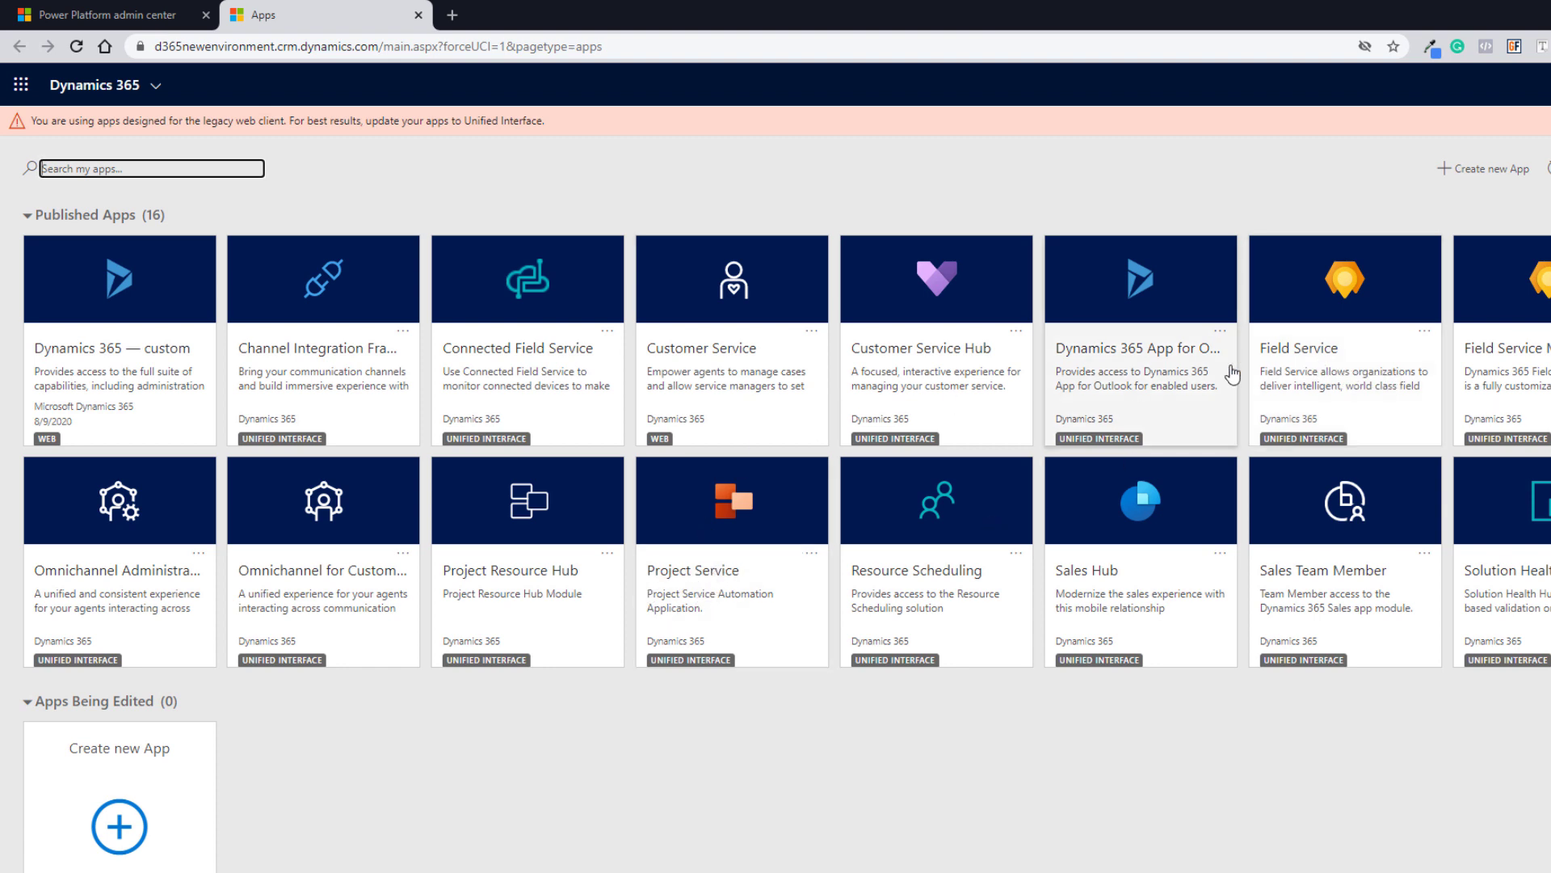
Open the Sales Hub app's dashboard in Dynamics 365.
{"action": "left_click", "coordinate": [1139, 560]}
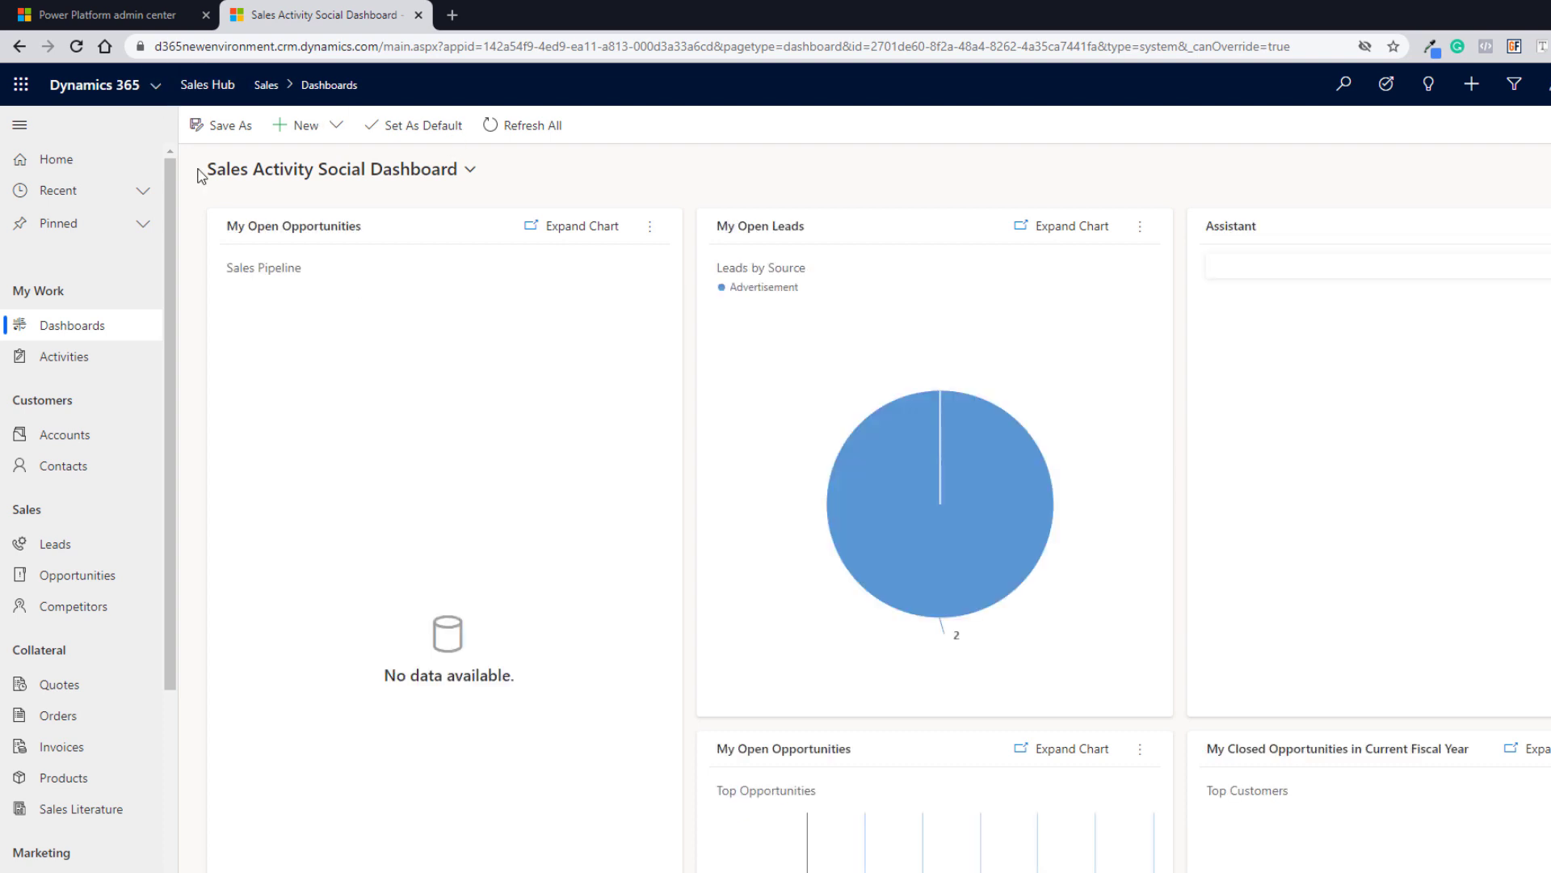
{"action": "left_click", "coordinate": [156, 89]}
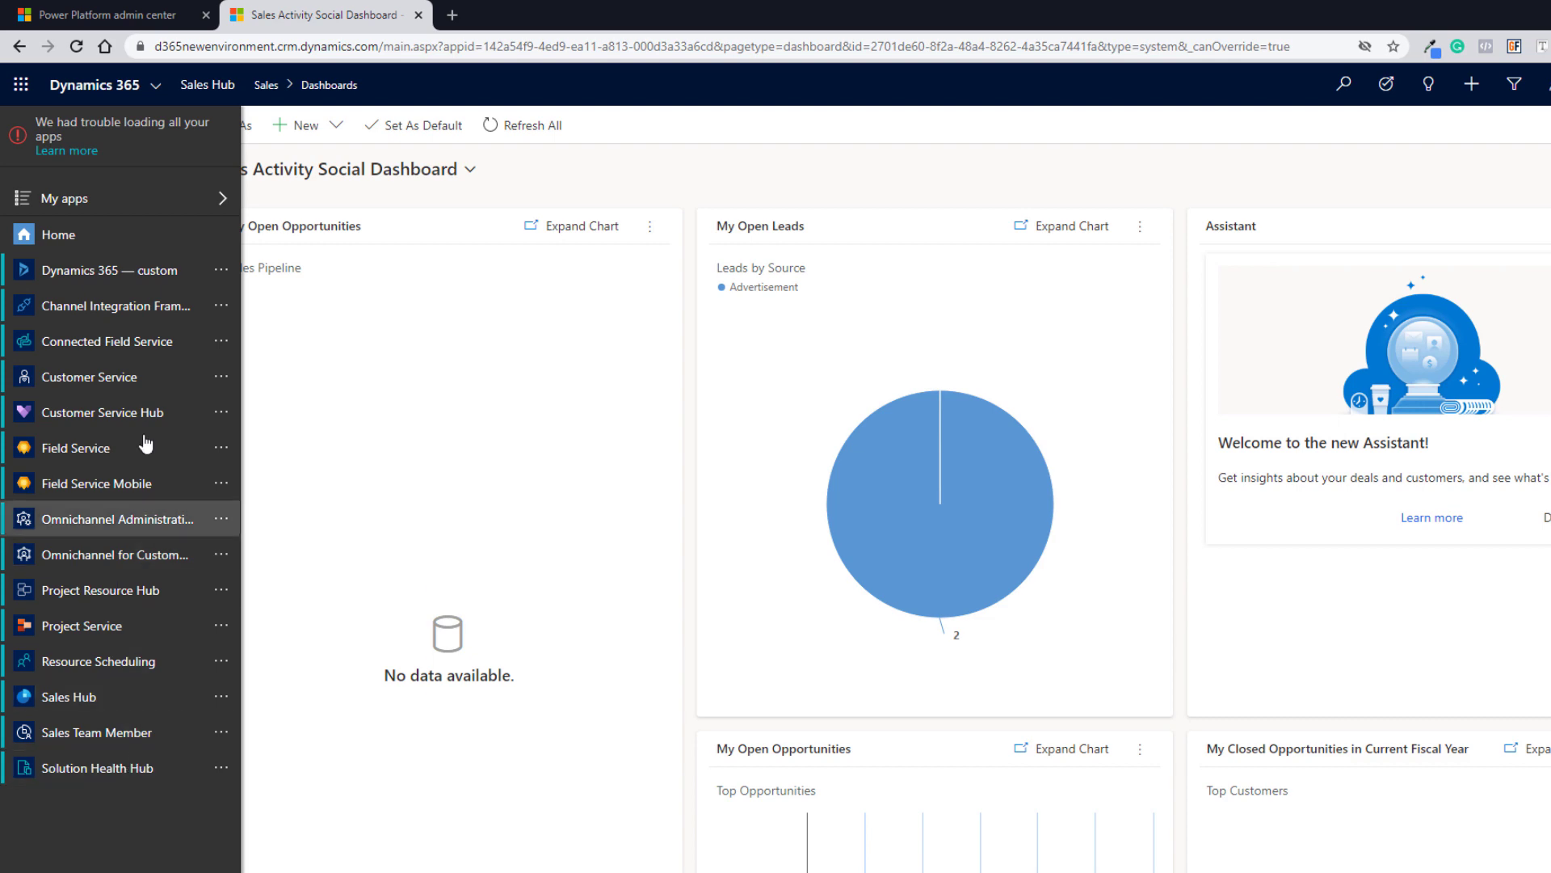
{"action": "left_click", "coordinate": [149, 241]}
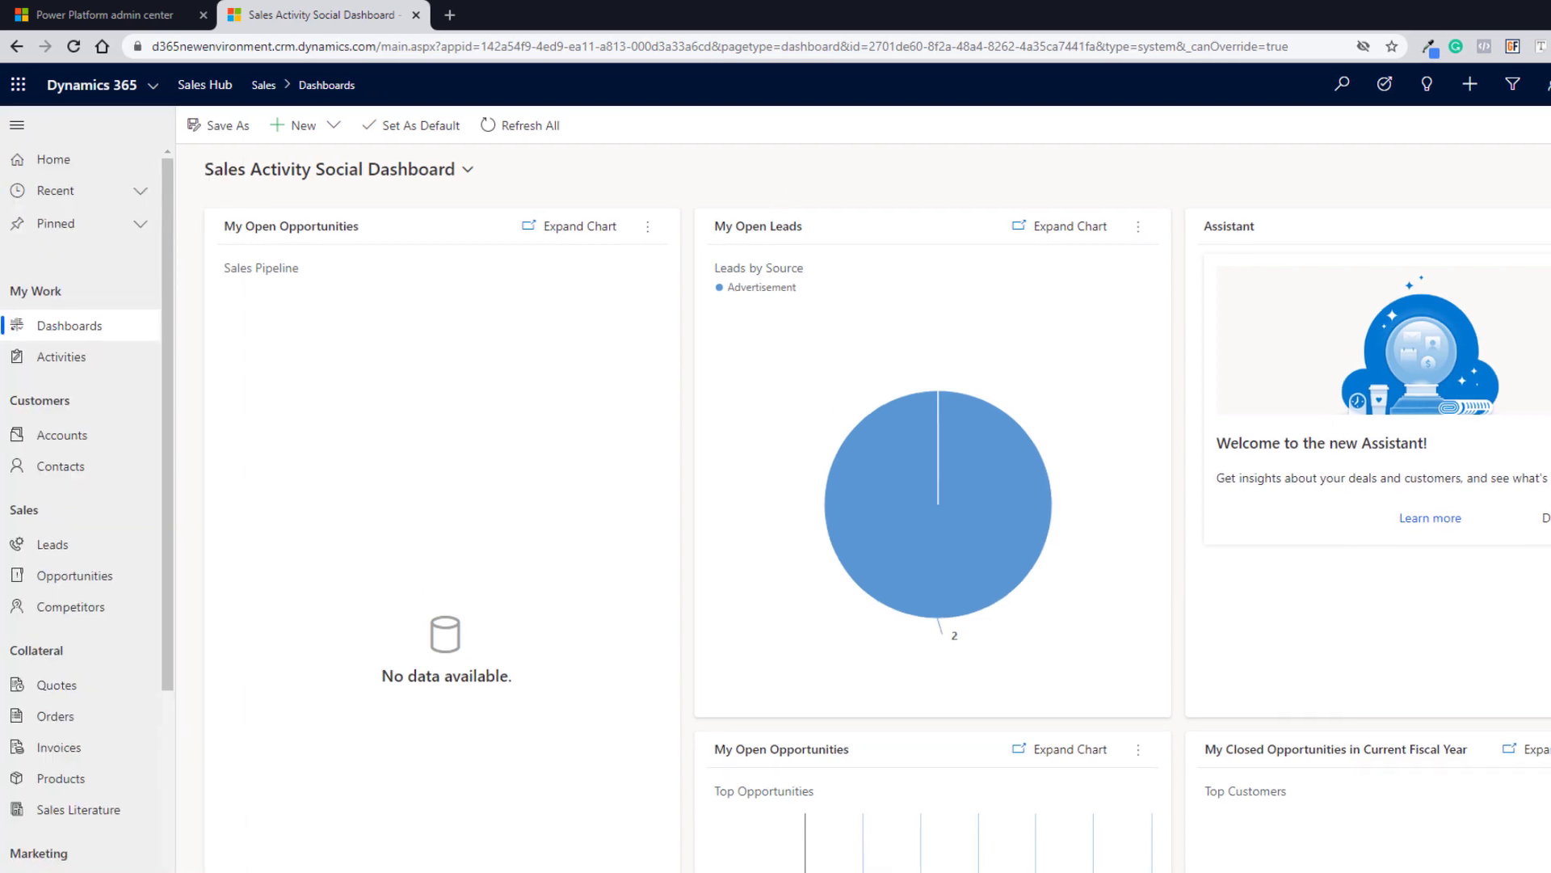
Launch Advanced Settings in a new tab, then return to the admin center's Environments list.
{"action": "left_click", "coordinate": [1495, 86]}
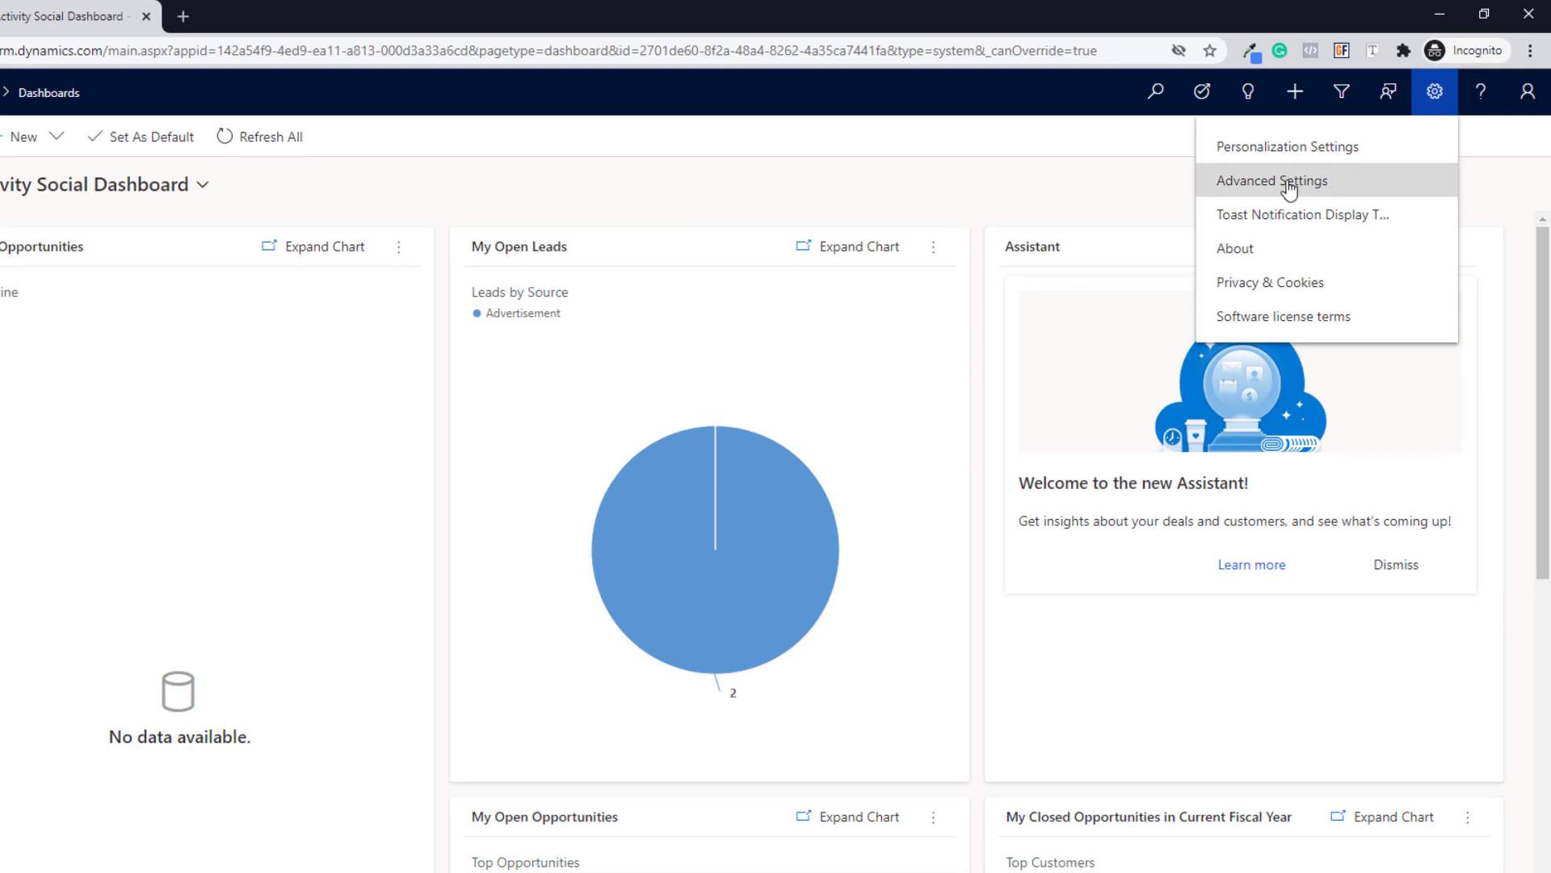
{"action": "left_click", "coordinate": [1402, 180]}
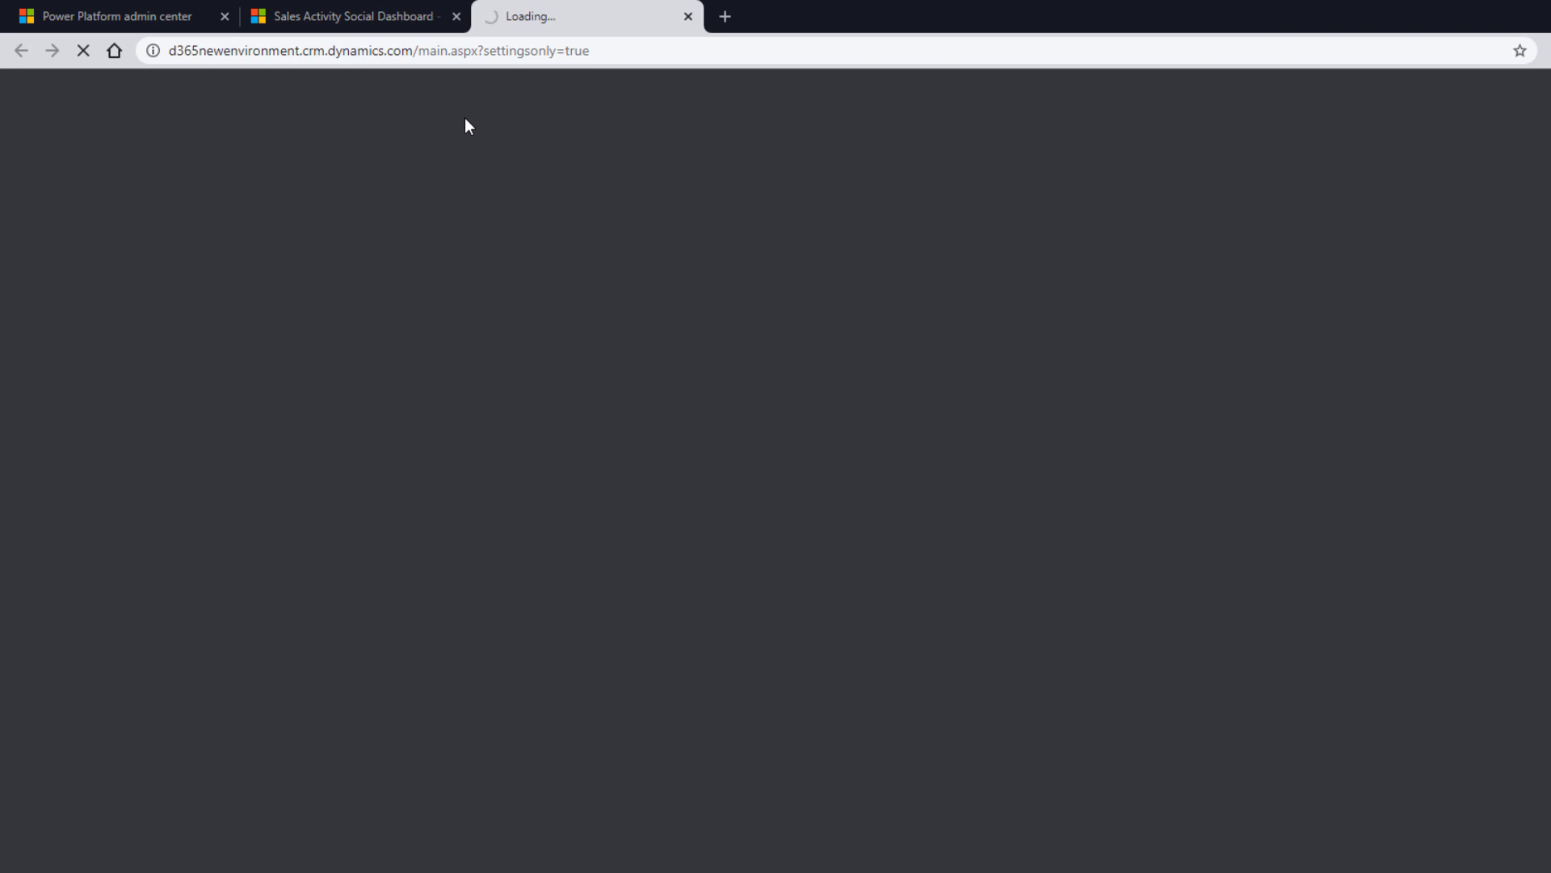
{"action": "left_click", "coordinate": [133, 23]}
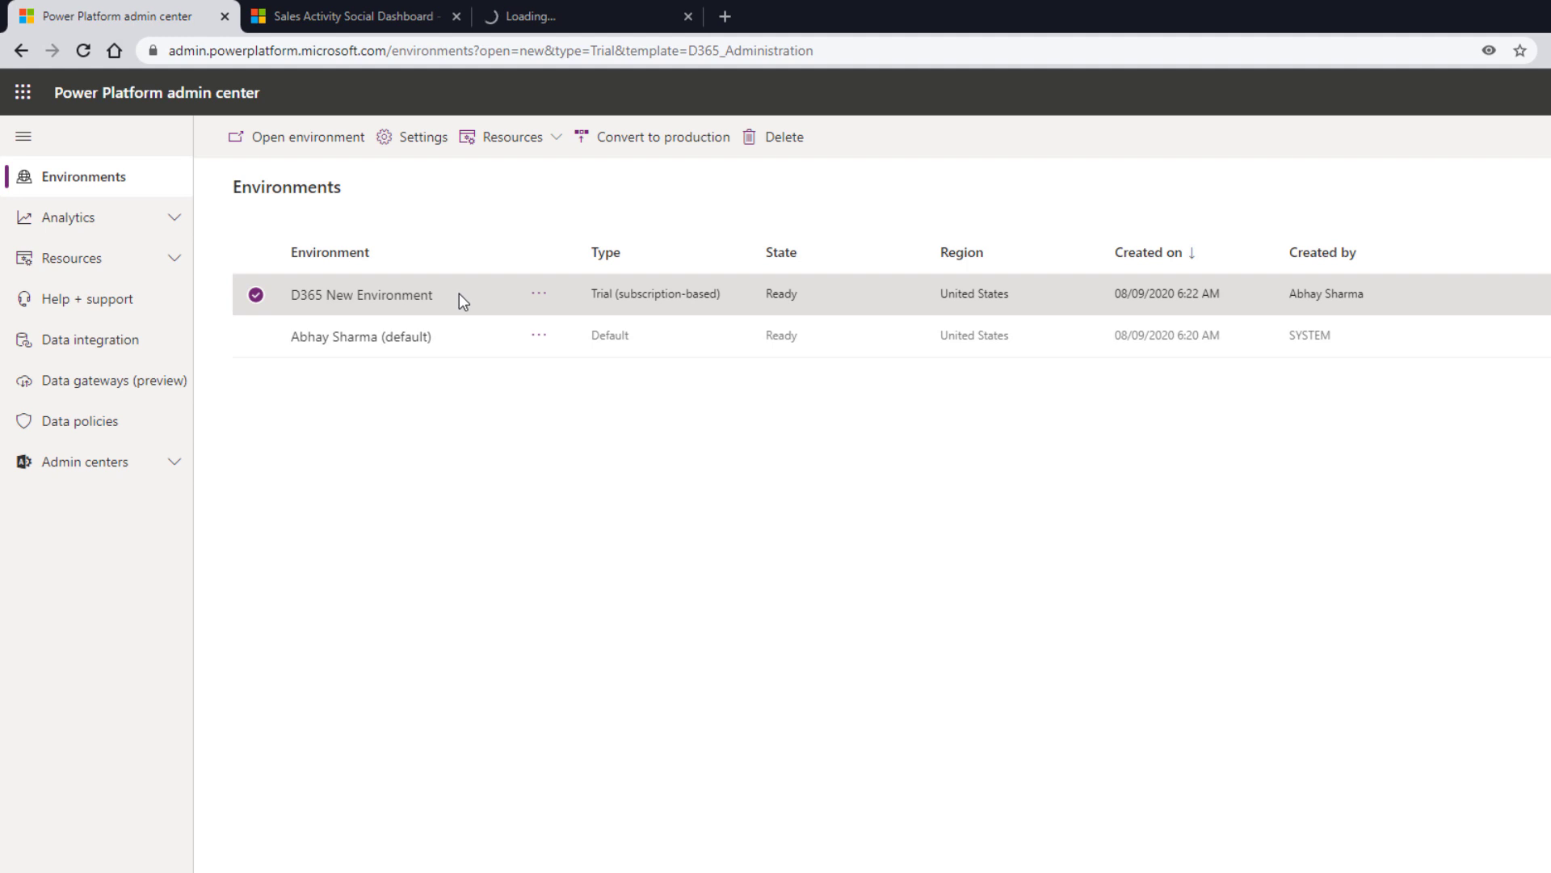
Open the Users list under D365 New Environment's Users + permissions settings.
{"action": "left_click", "coordinate": [420, 148]}
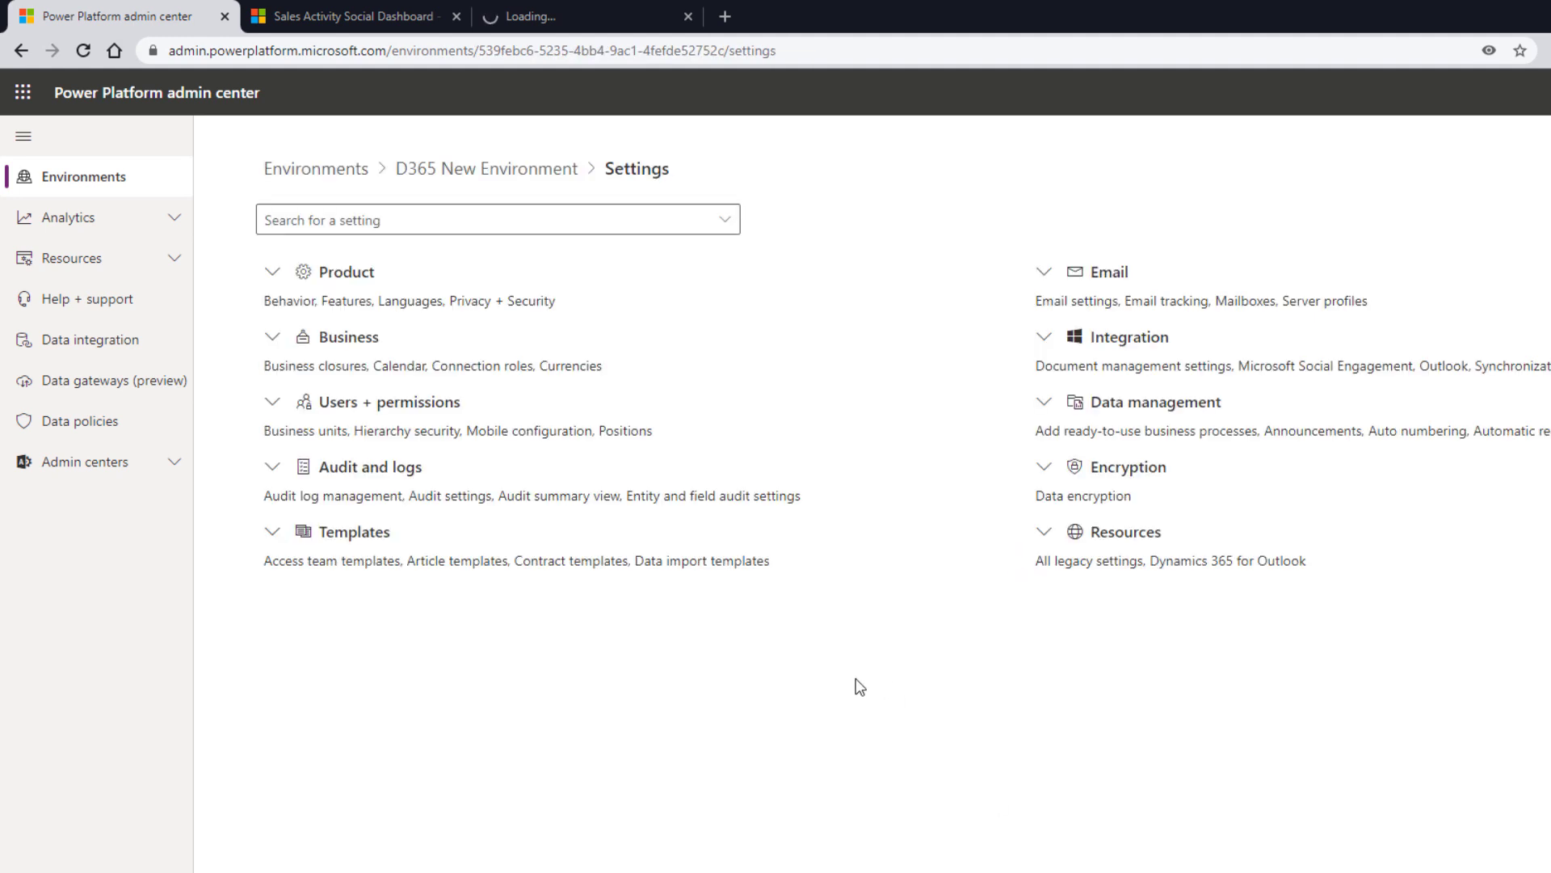
{"action": "left_click", "coordinate": [368, 404]}
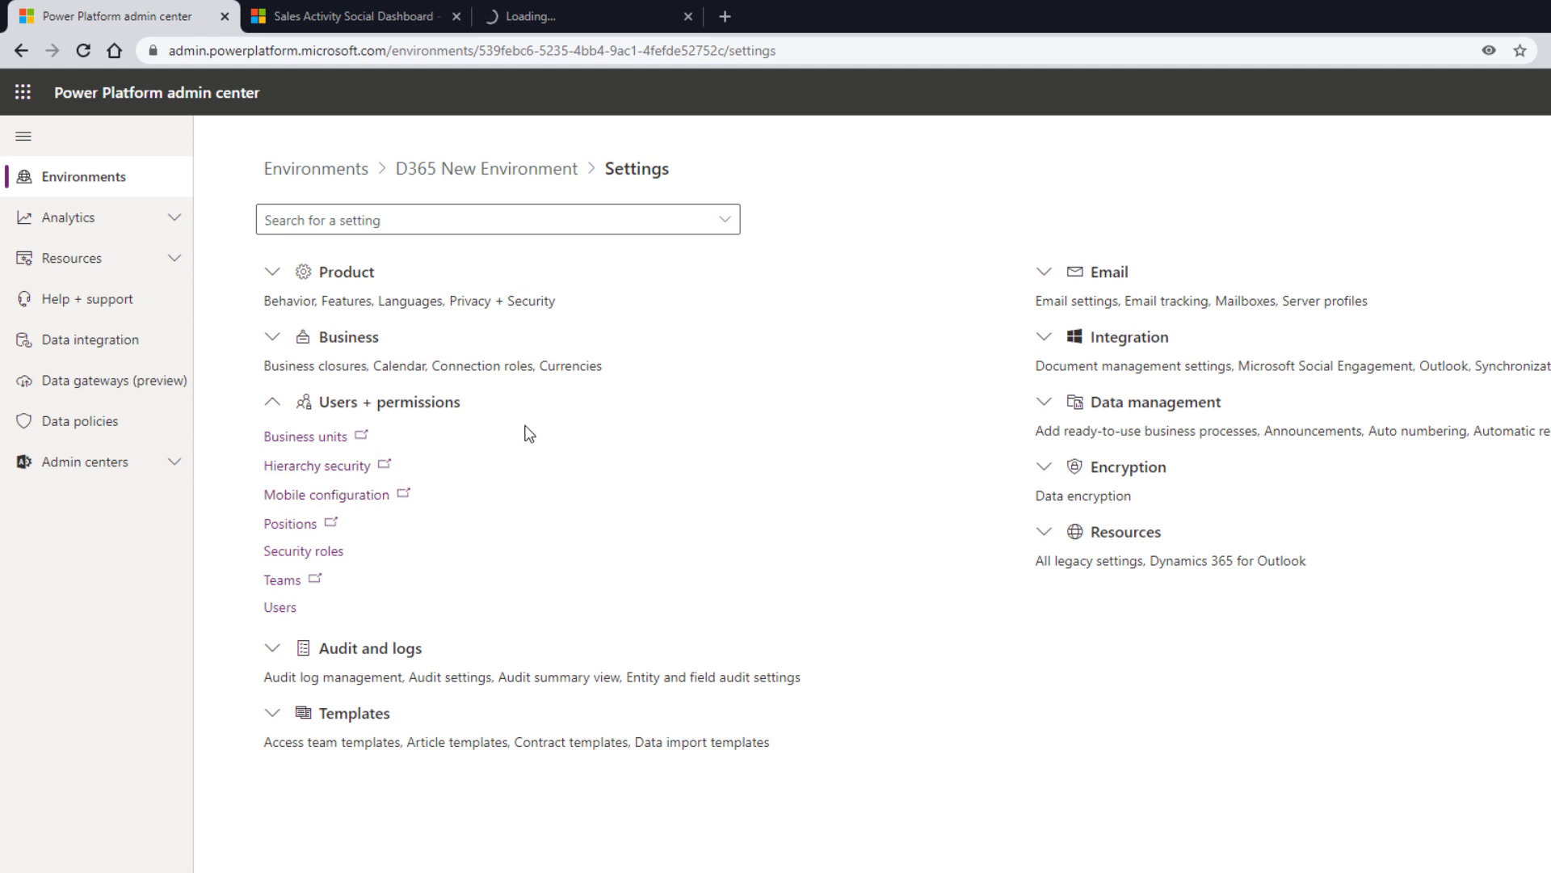
{"action": "left_click", "coordinate": [280, 608]}
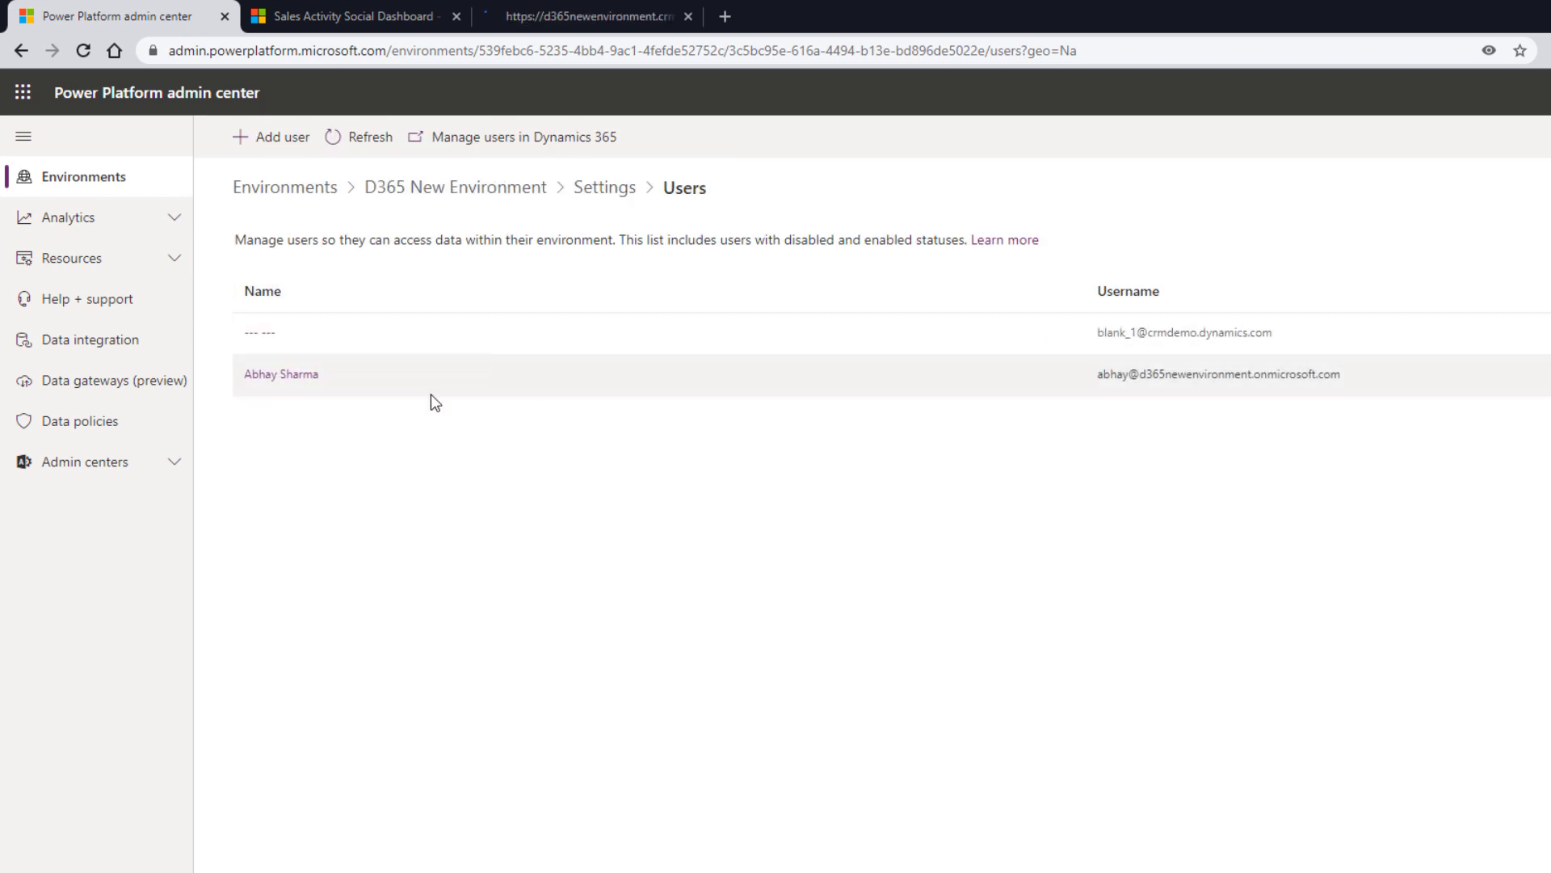
Add the existing admin account to the environment by searching its name in the Add user panel.
{"action": "left_click", "coordinate": [273, 146]}
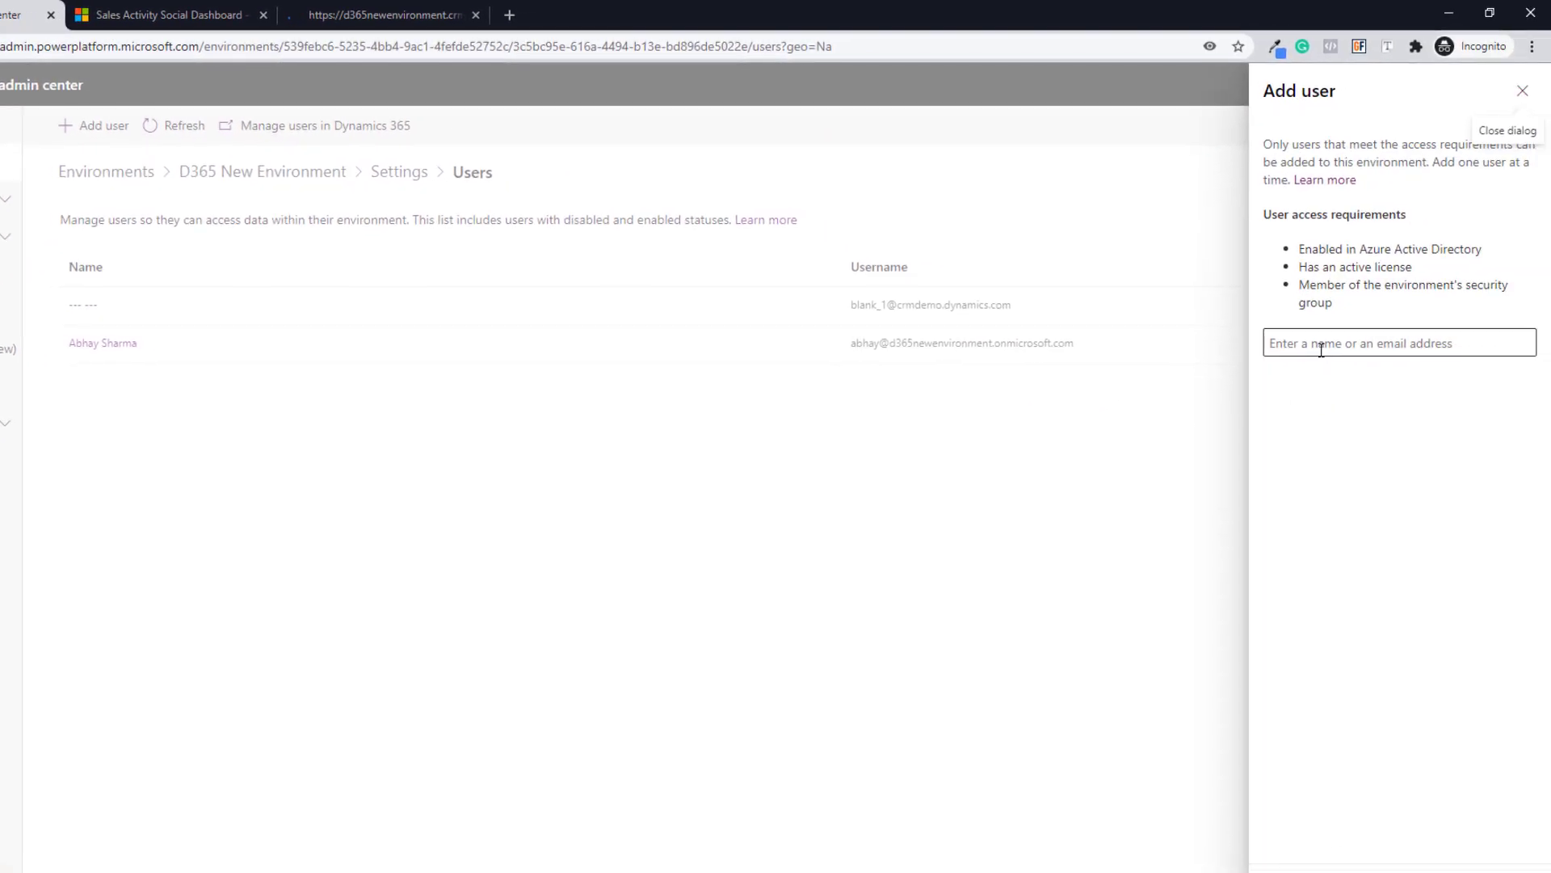
{"action": "left_click", "coordinate": [1322, 349]}
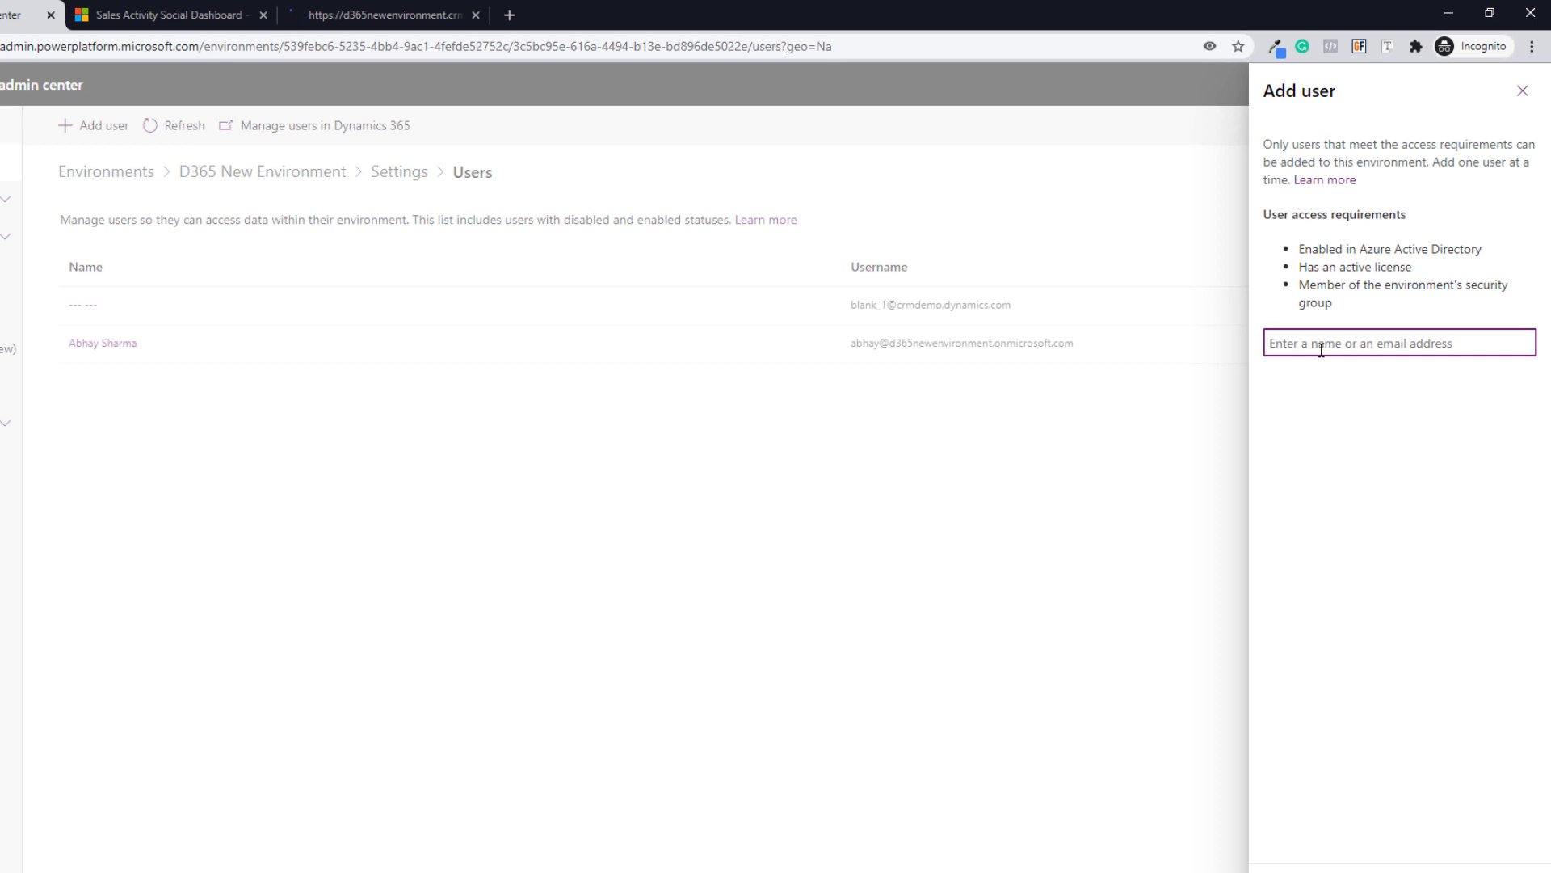
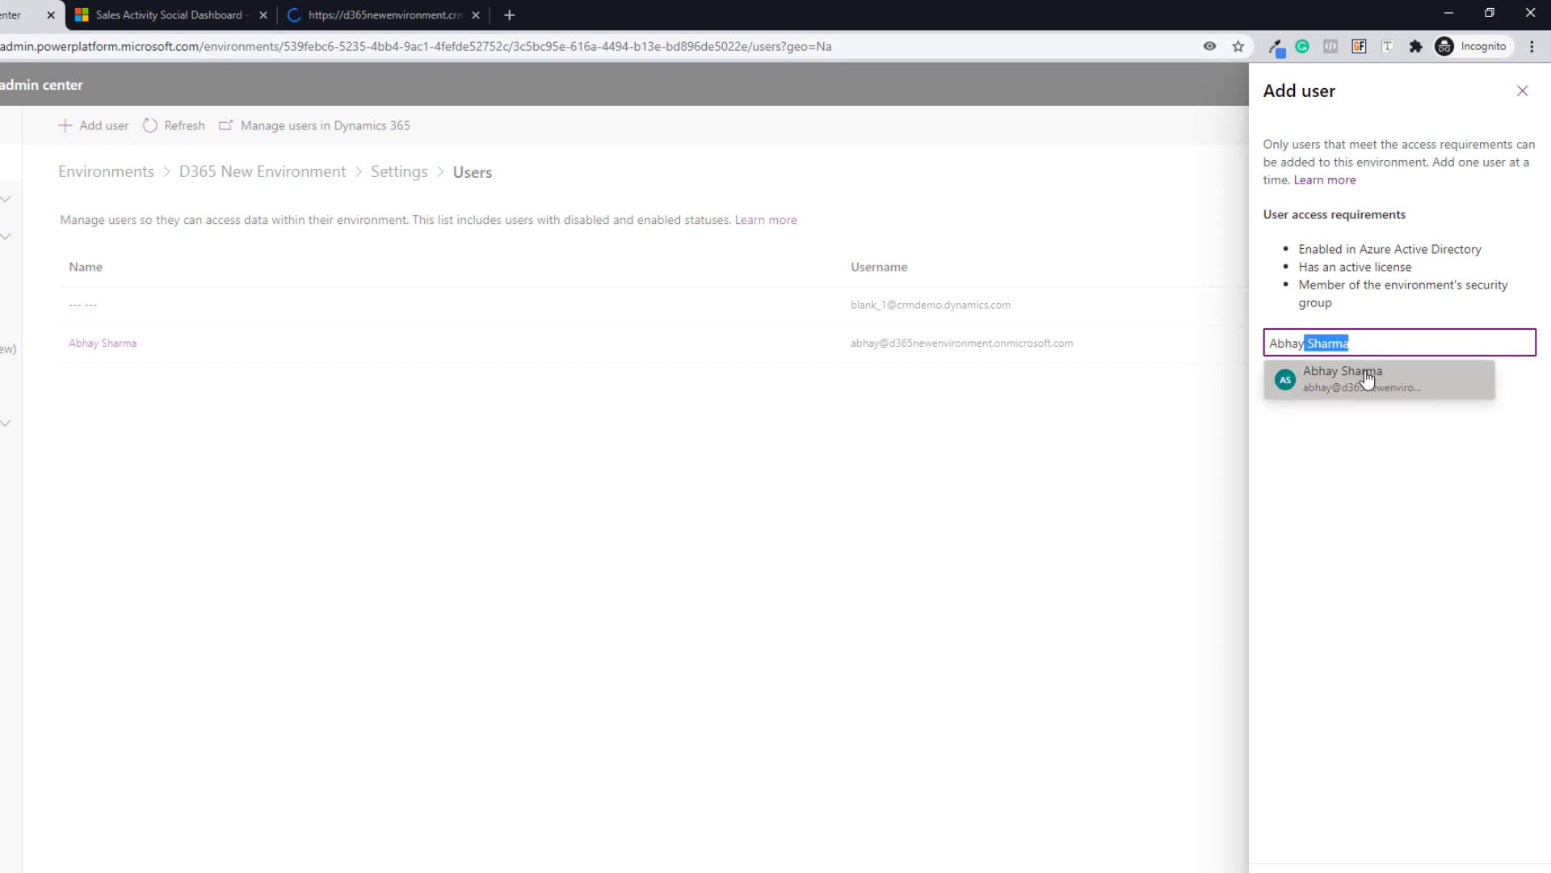
{"action": "left_click", "coordinate": [1368, 379]}
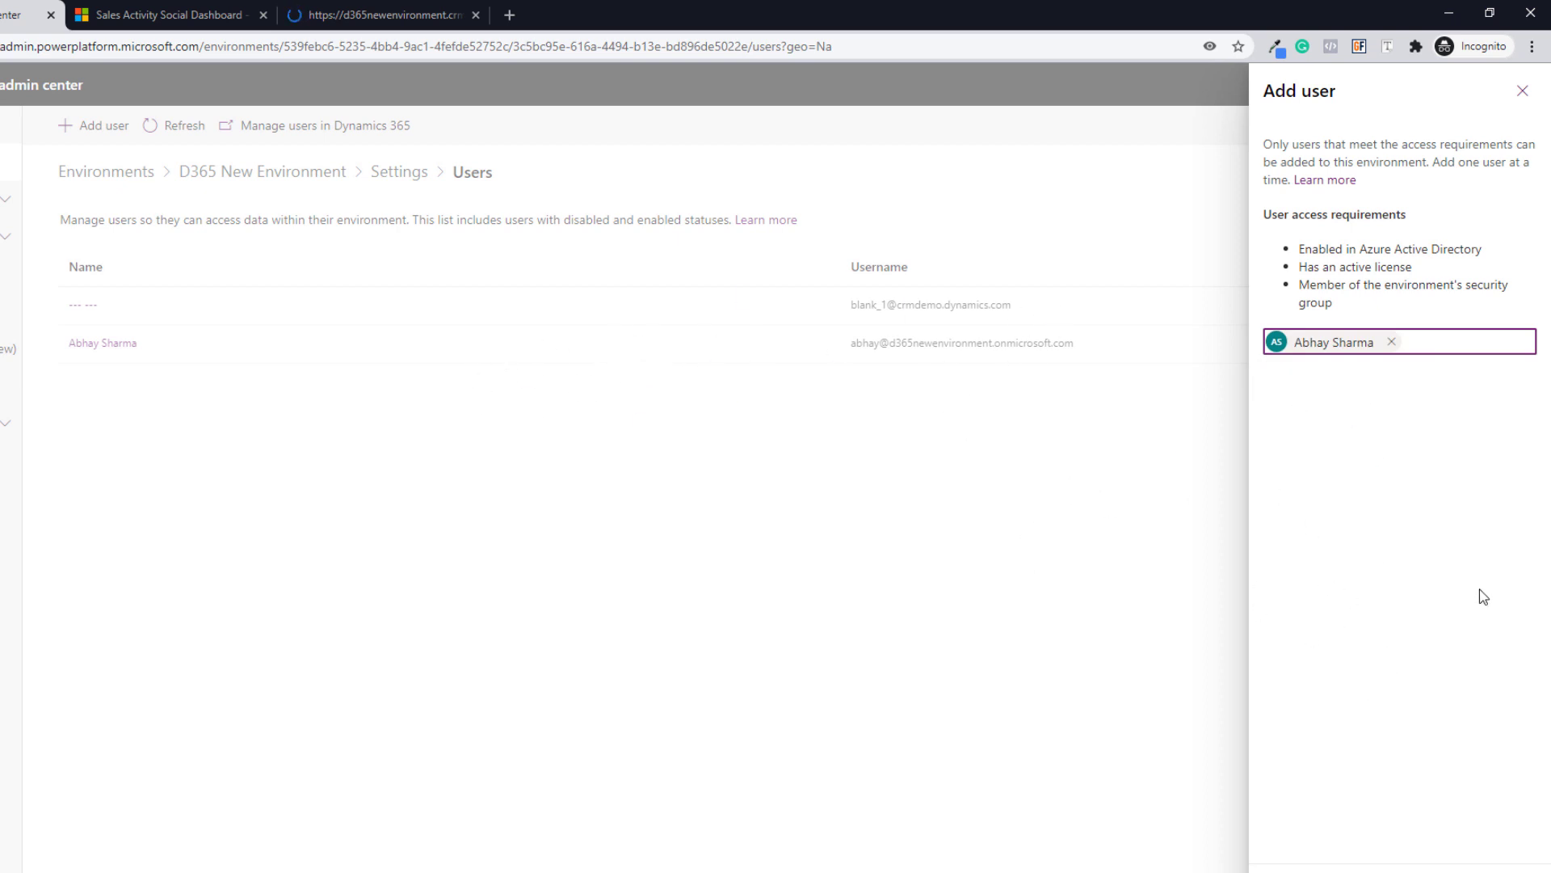
{"action": "left_click", "coordinate": [516, 543]}
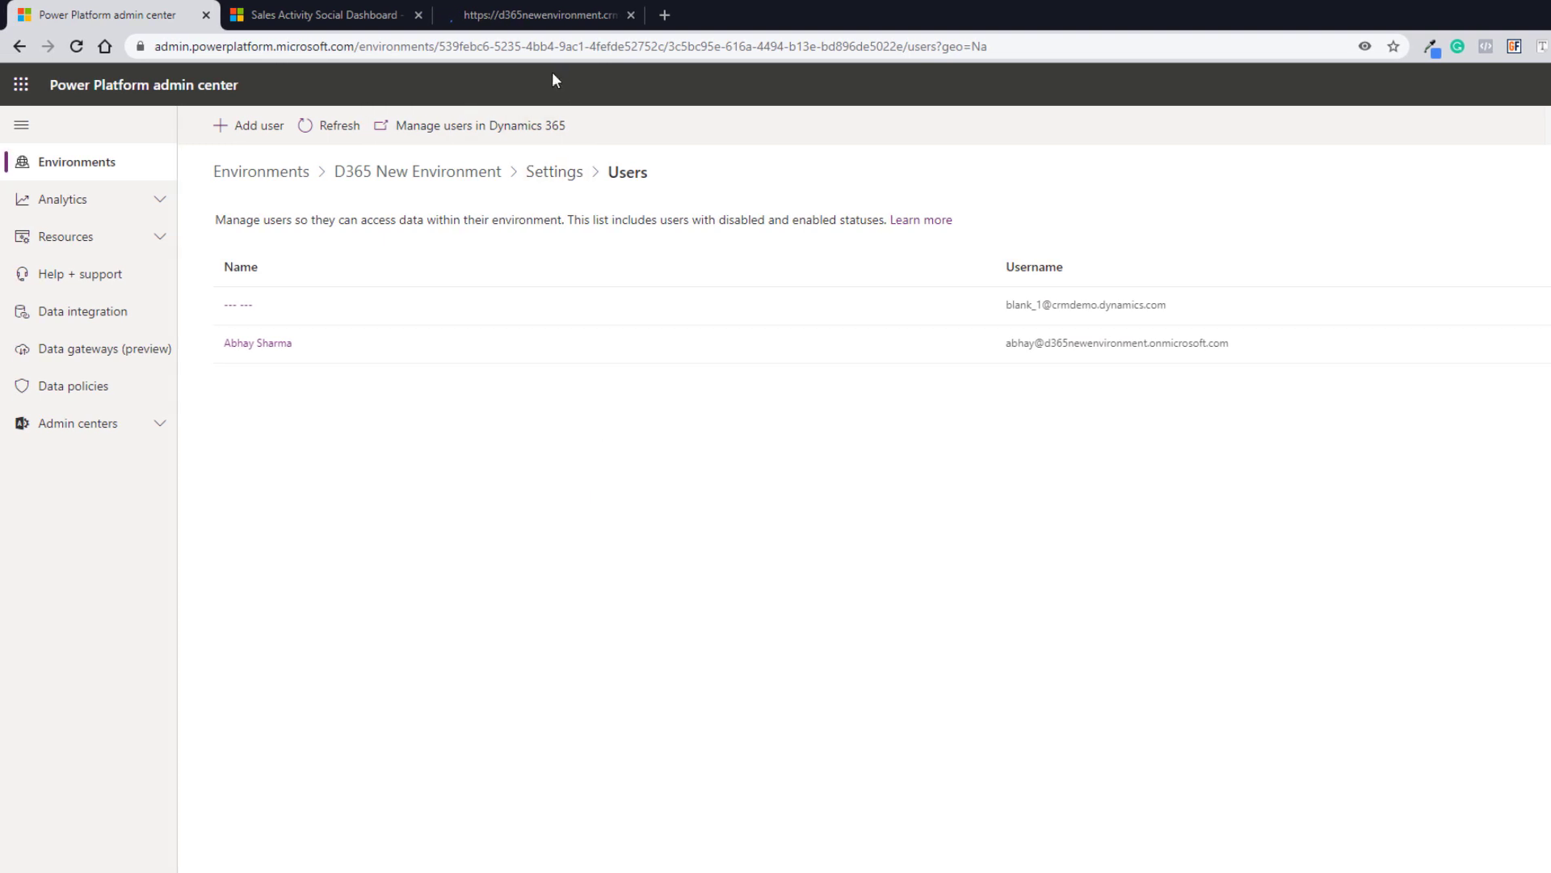
{"action": "left_click", "coordinate": [523, 14]}
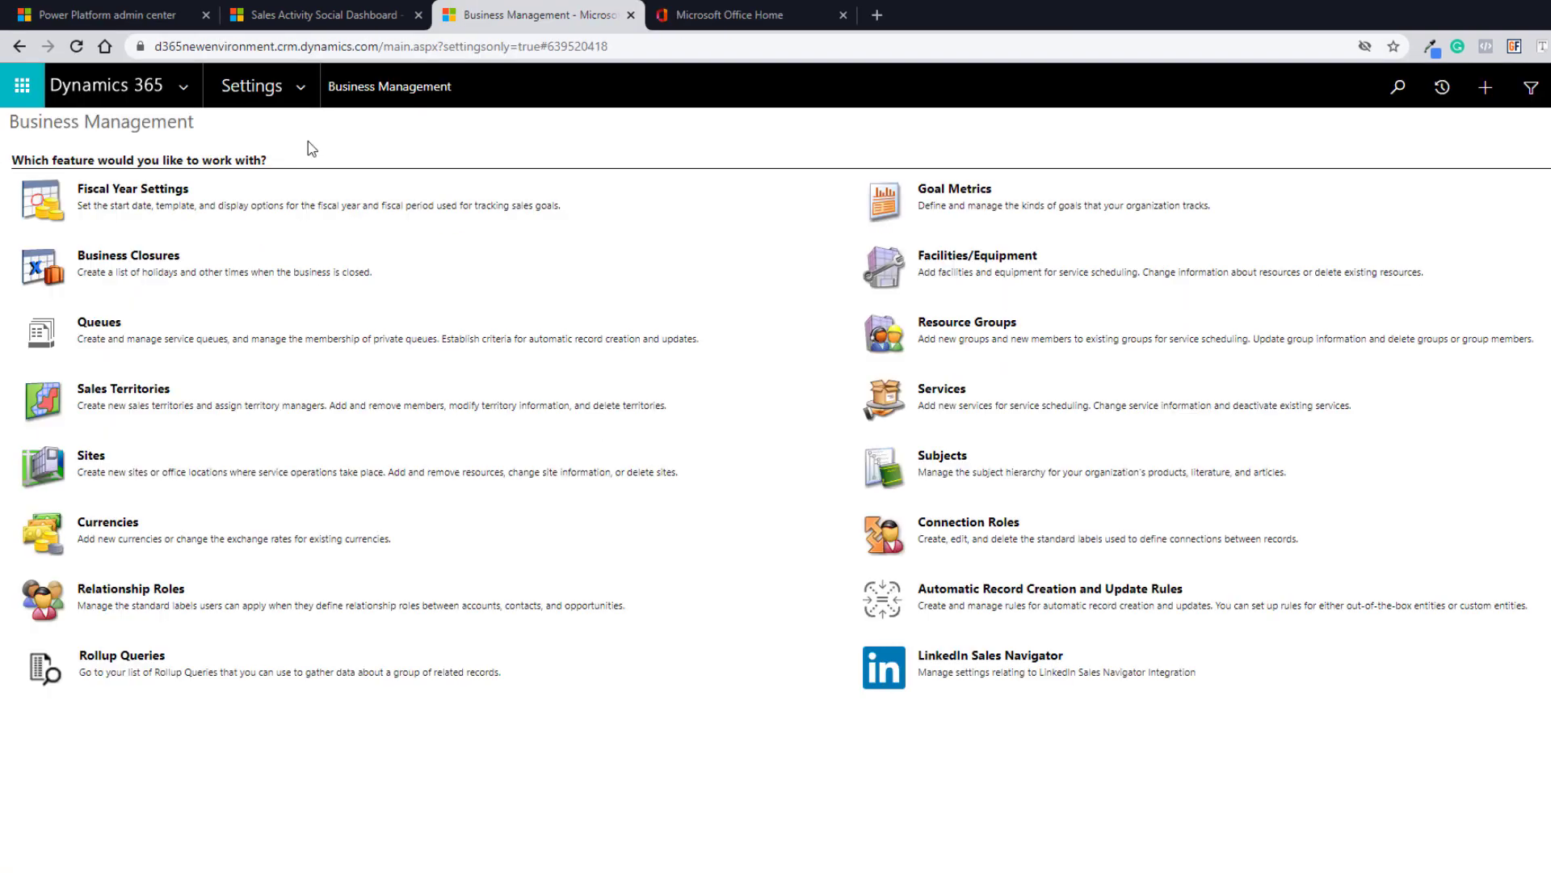
Install the sample data from Settings > Data Management > Sample Data.
{"action": "left_click", "coordinate": [312, 97]}
{"action": "left_click", "coordinate": [477, 338]}
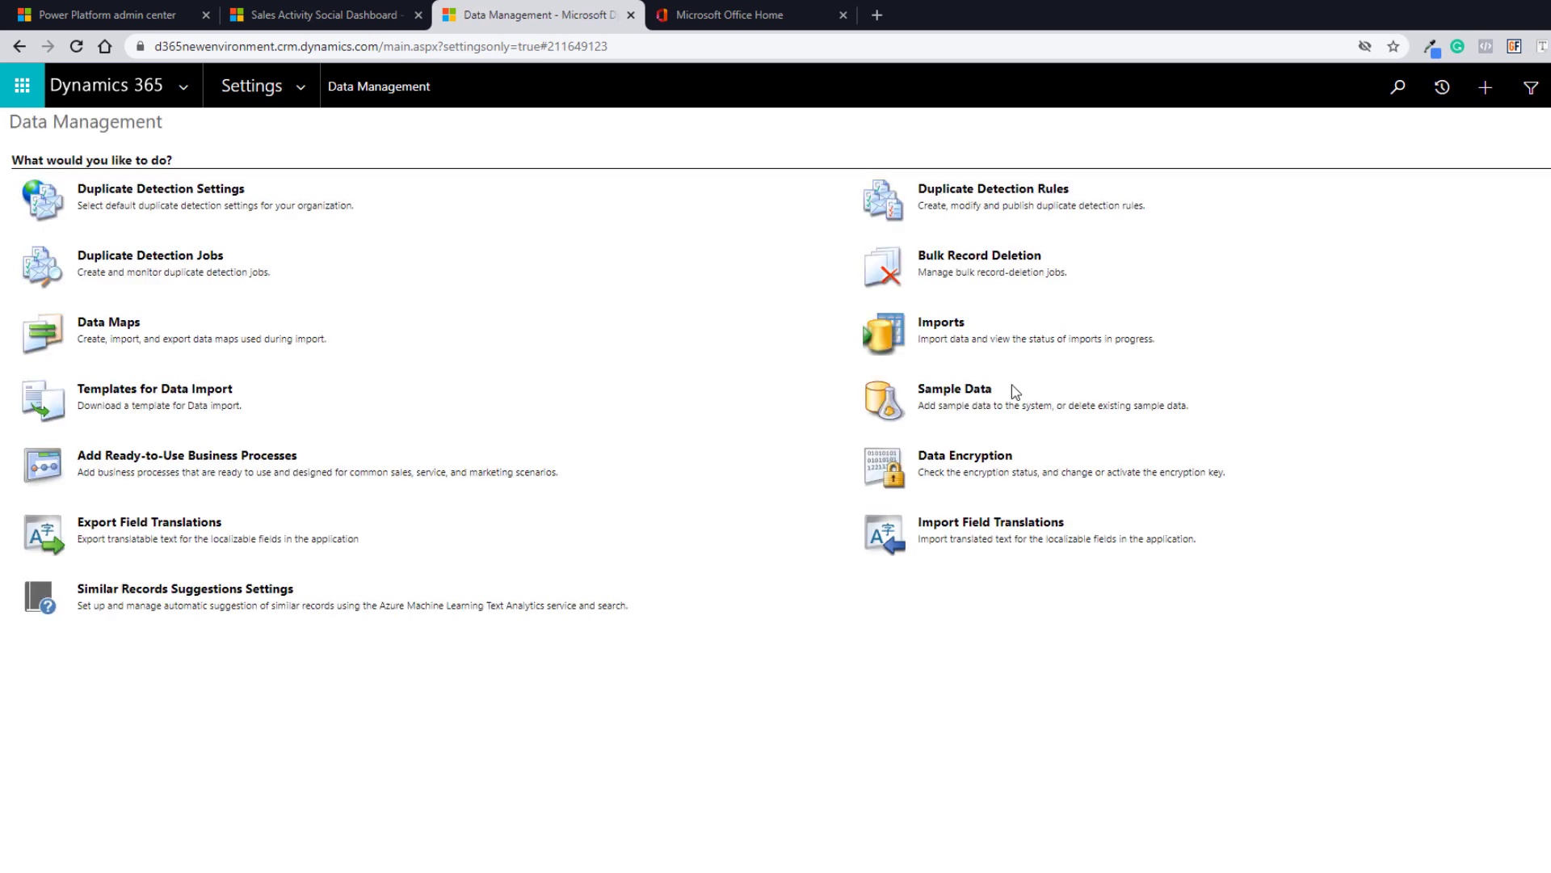
{"action": "left_click", "coordinate": [958, 396]}
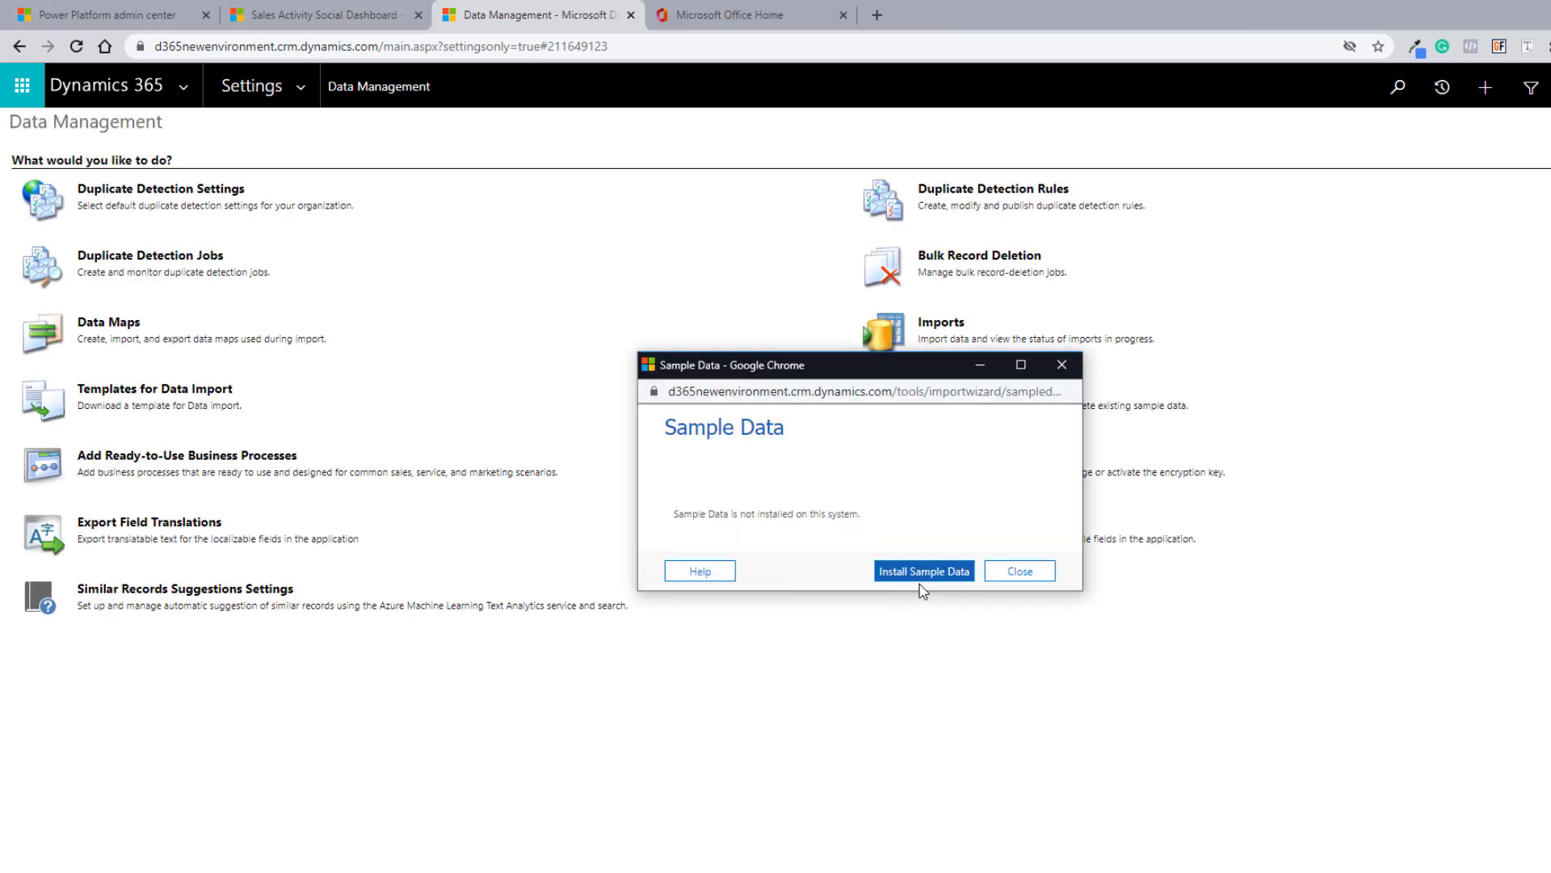
{"action": "left_click", "coordinate": [939, 578]}
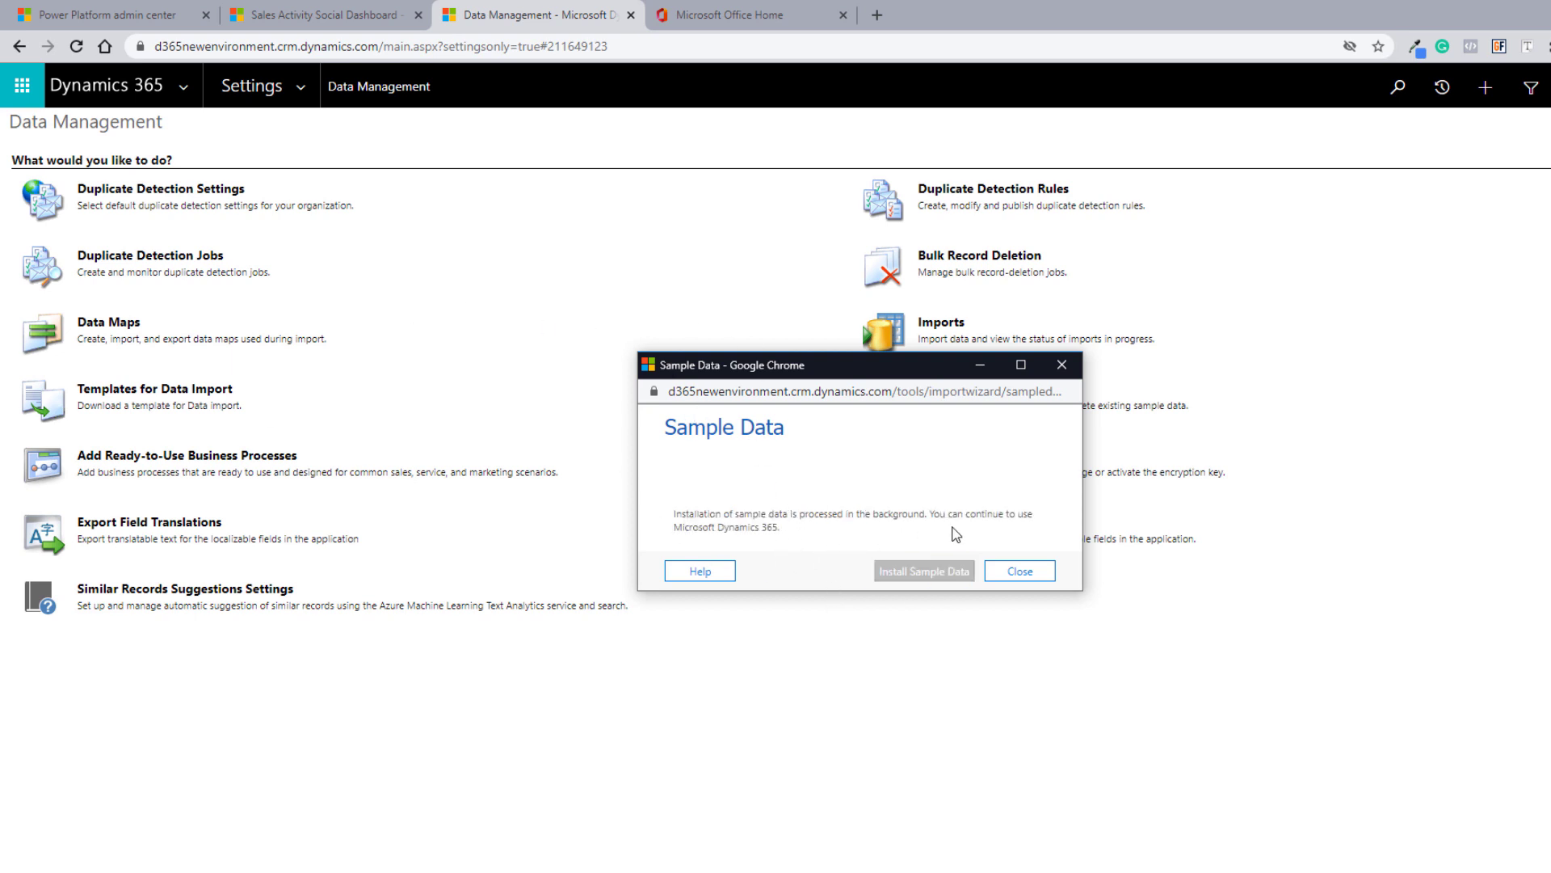
{"action": "left_click", "coordinate": [1012, 575]}
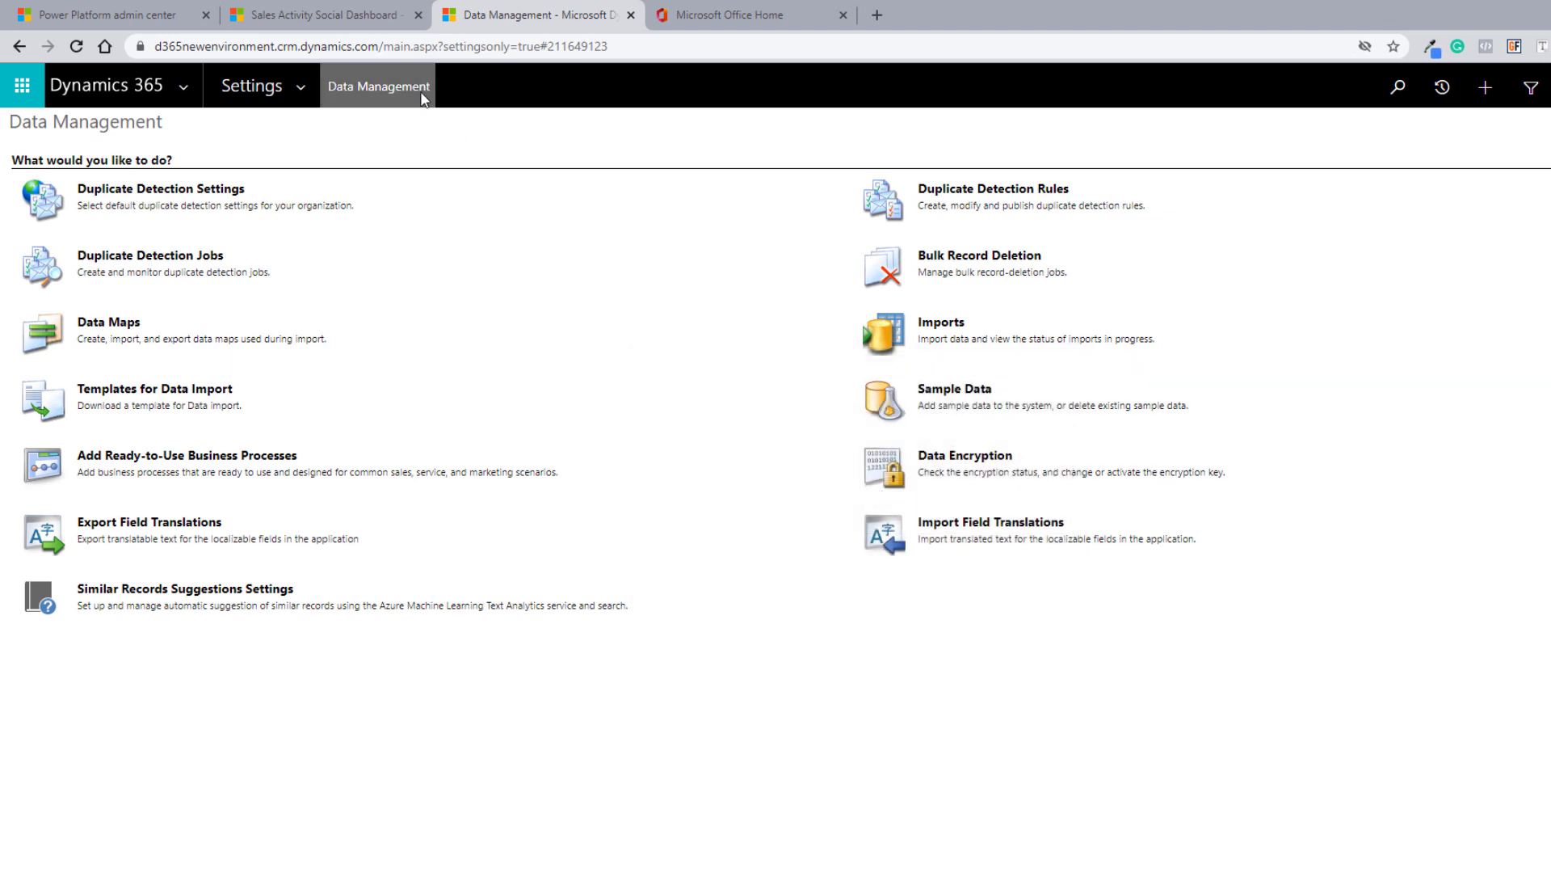
Refresh all charts on the Sales Activity Social Dashboard.
{"action": "left_click", "coordinate": [323, 15]}
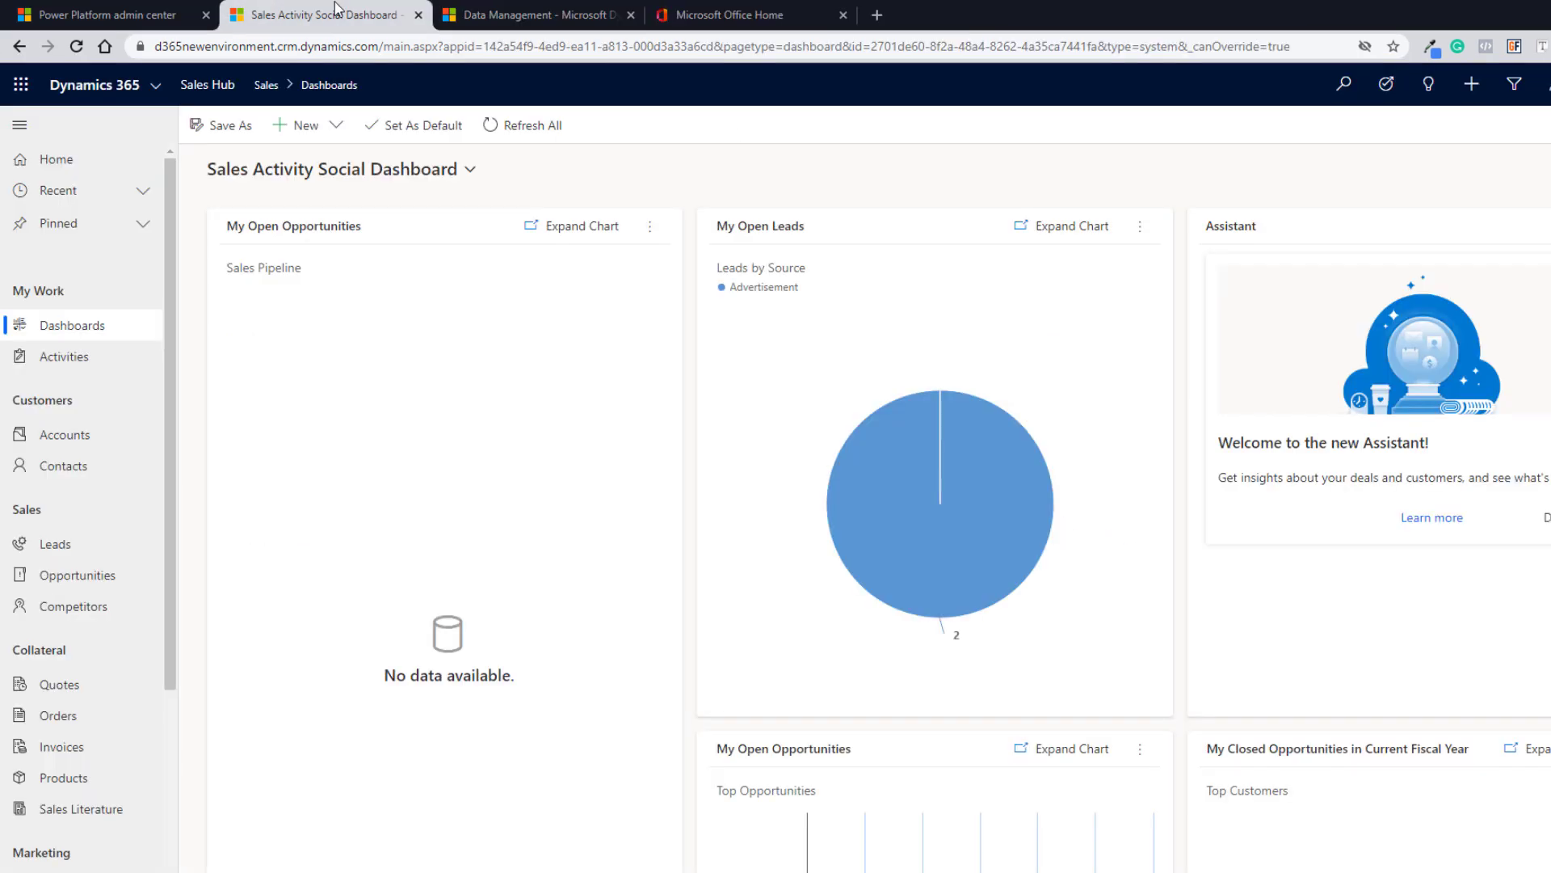
{"action": "left_click", "coordinate": [521, 134]}
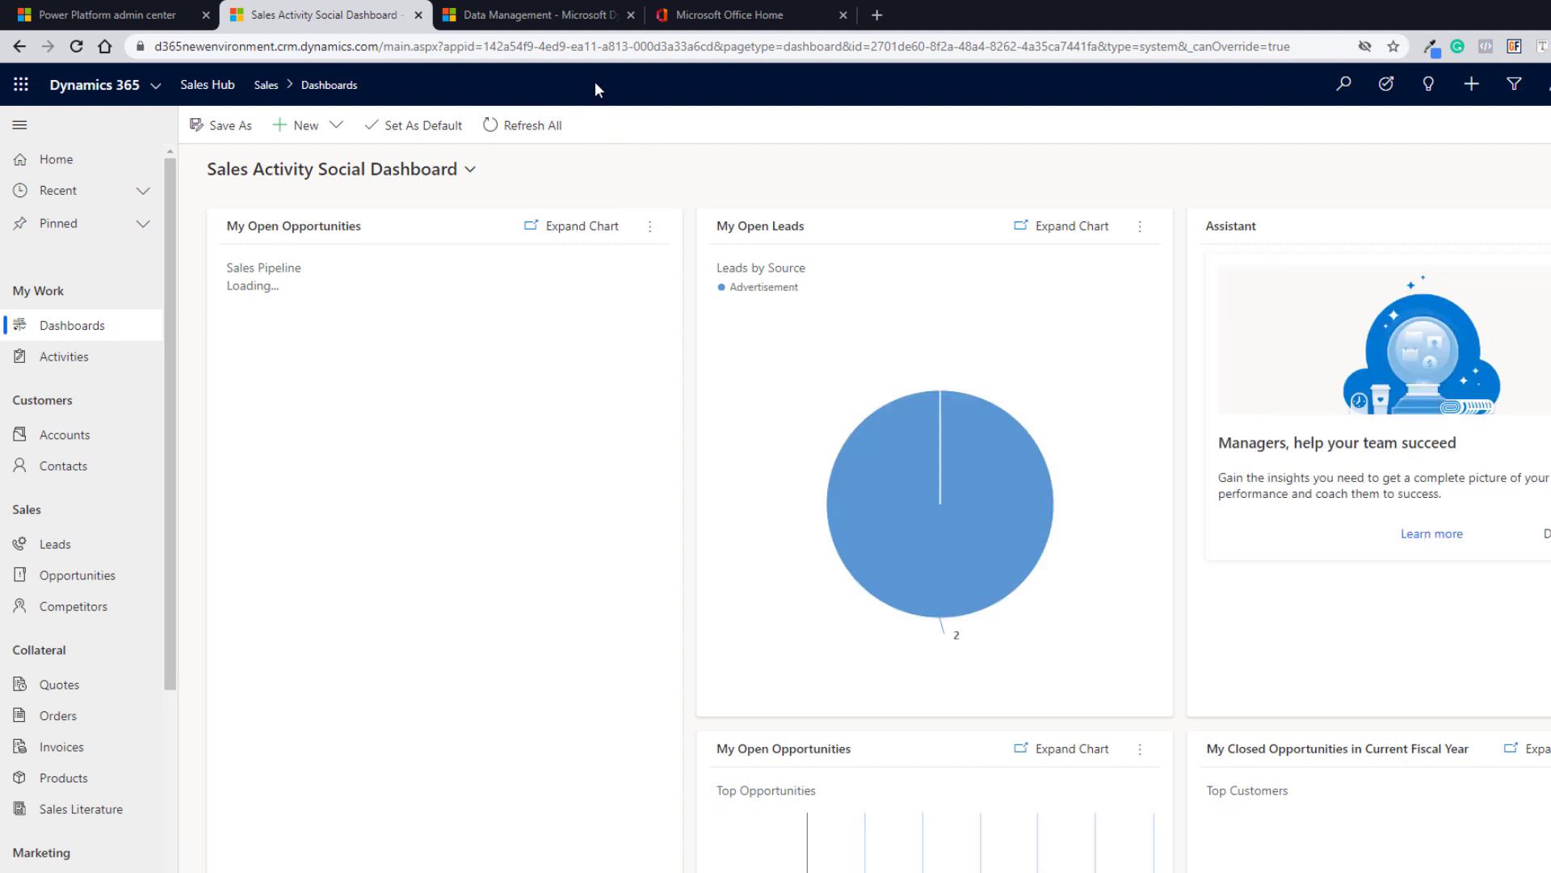
{"action": "left_click", "coordinate": [735, 10]}
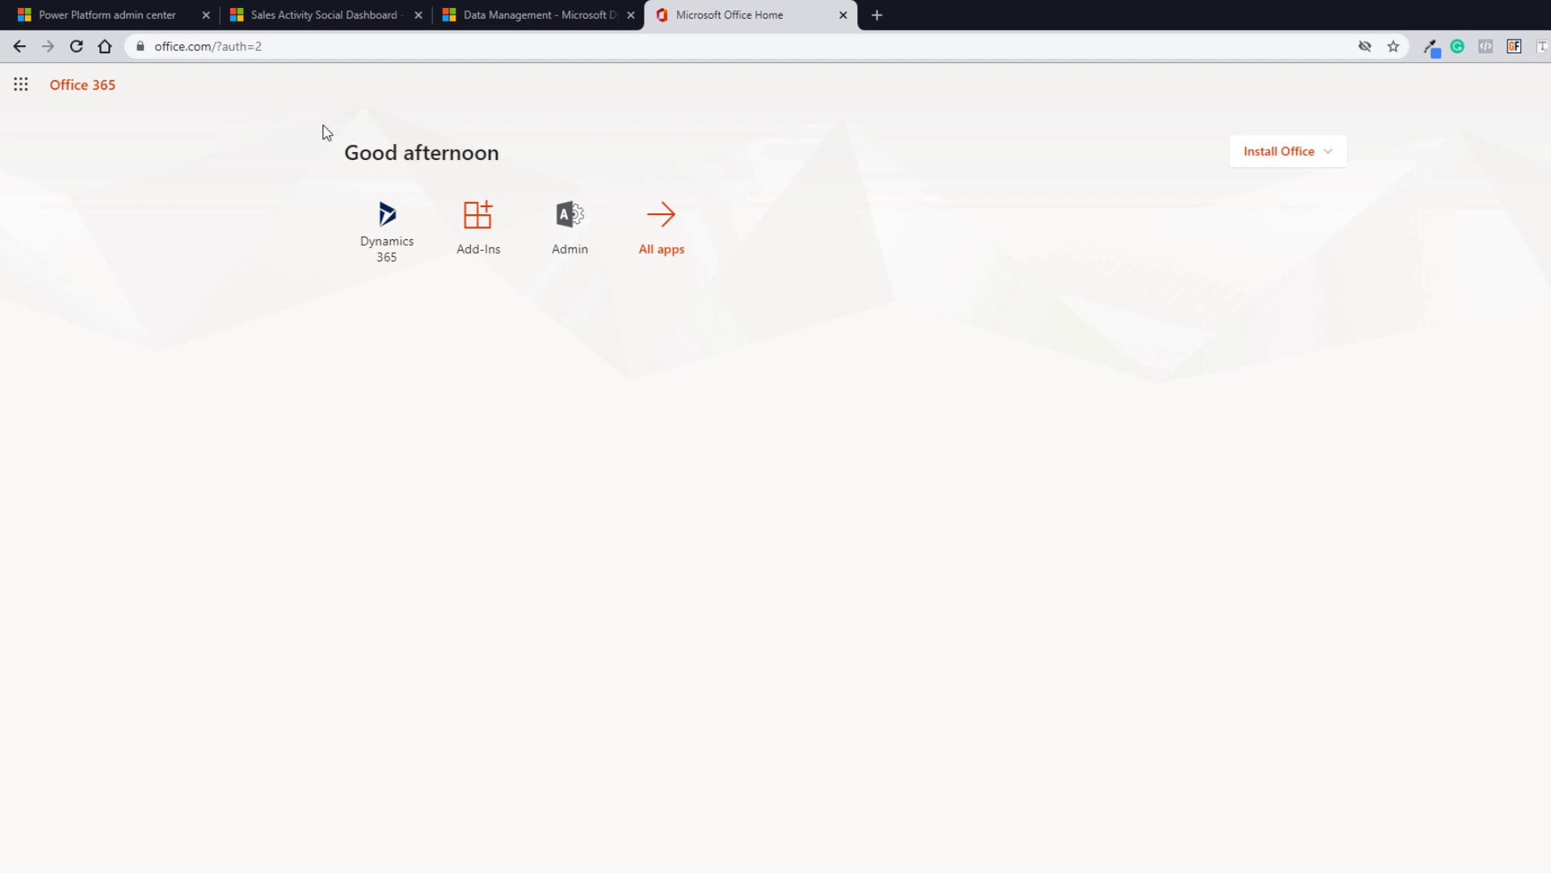
Start a new Microsoft 365 user, entering first name and username, with a manually created password.
{"action": "left_click", "coordinate": [575, 242]}
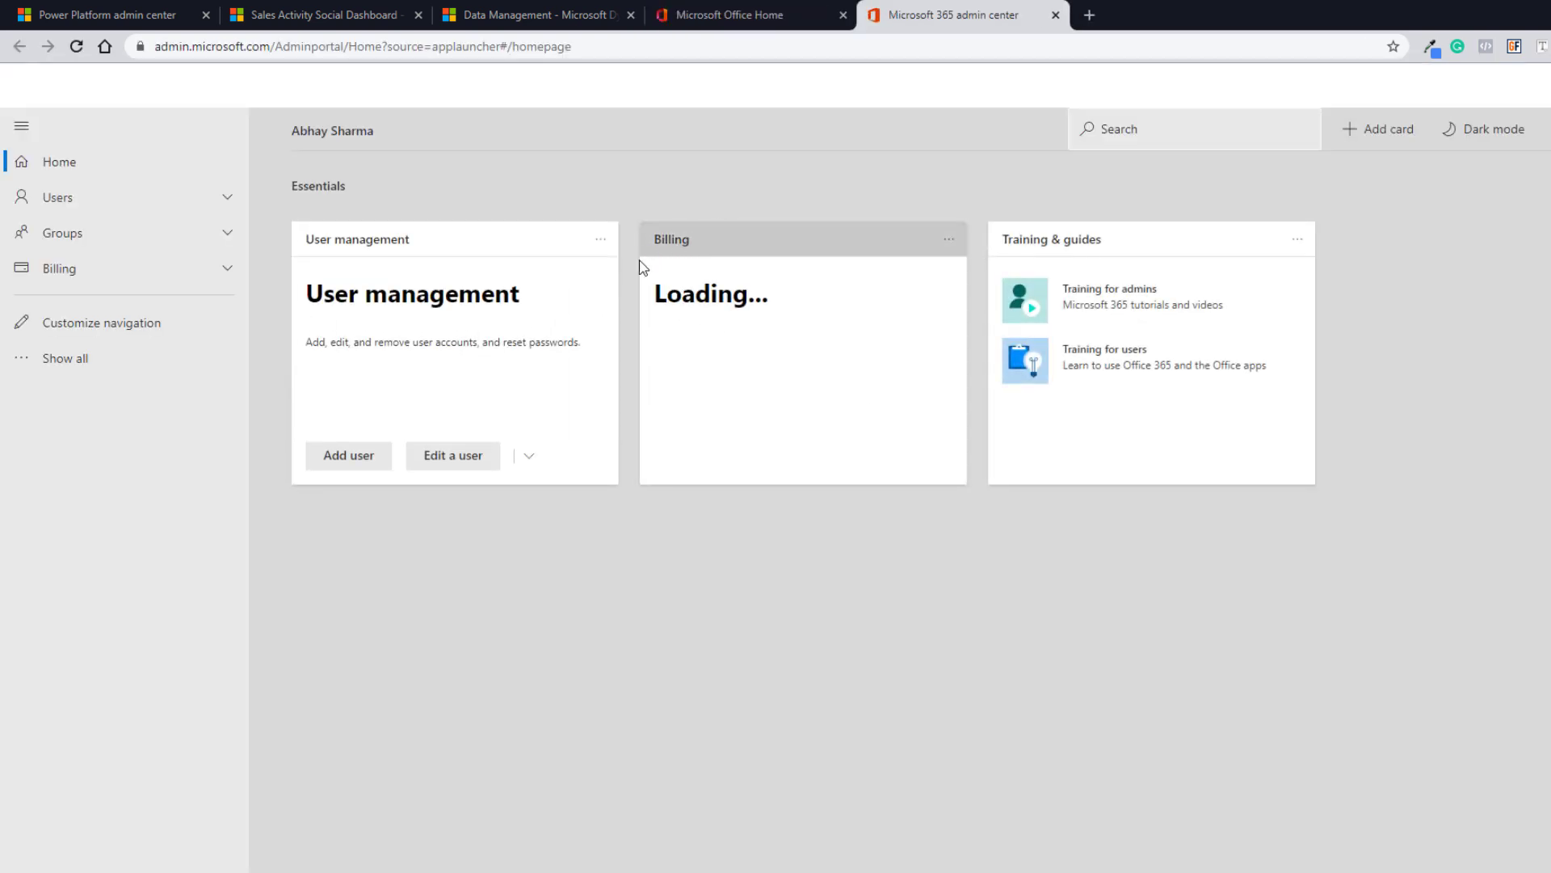
{"action": "left_click", "coordinate": [351, 457]}
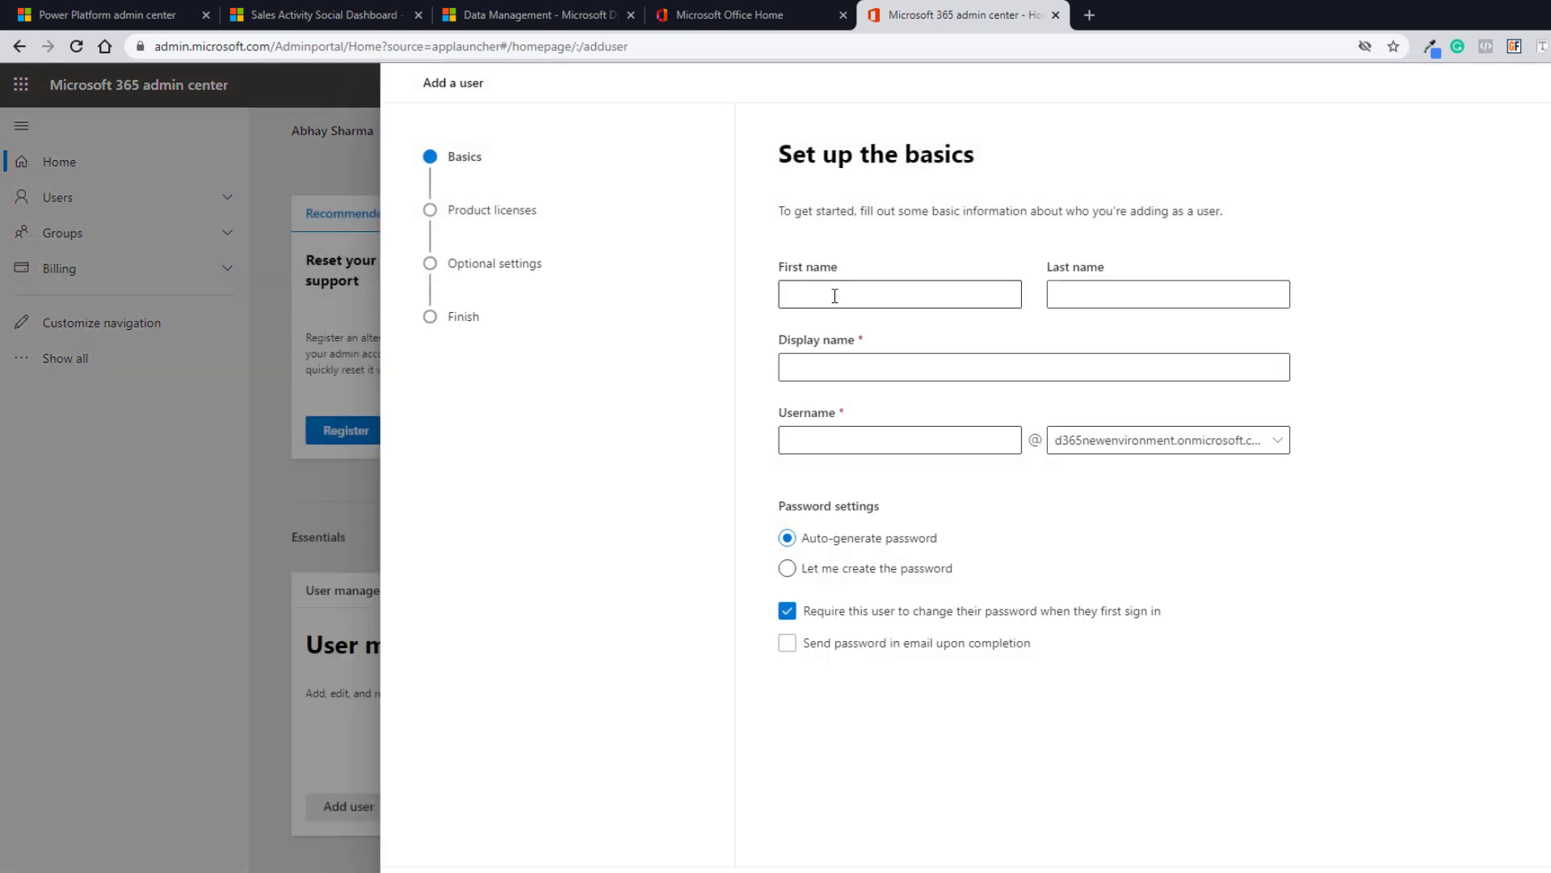
{"action": "left_click", "coordinate": [834, 295]}
{"action": "type", "text": "Sharm"}
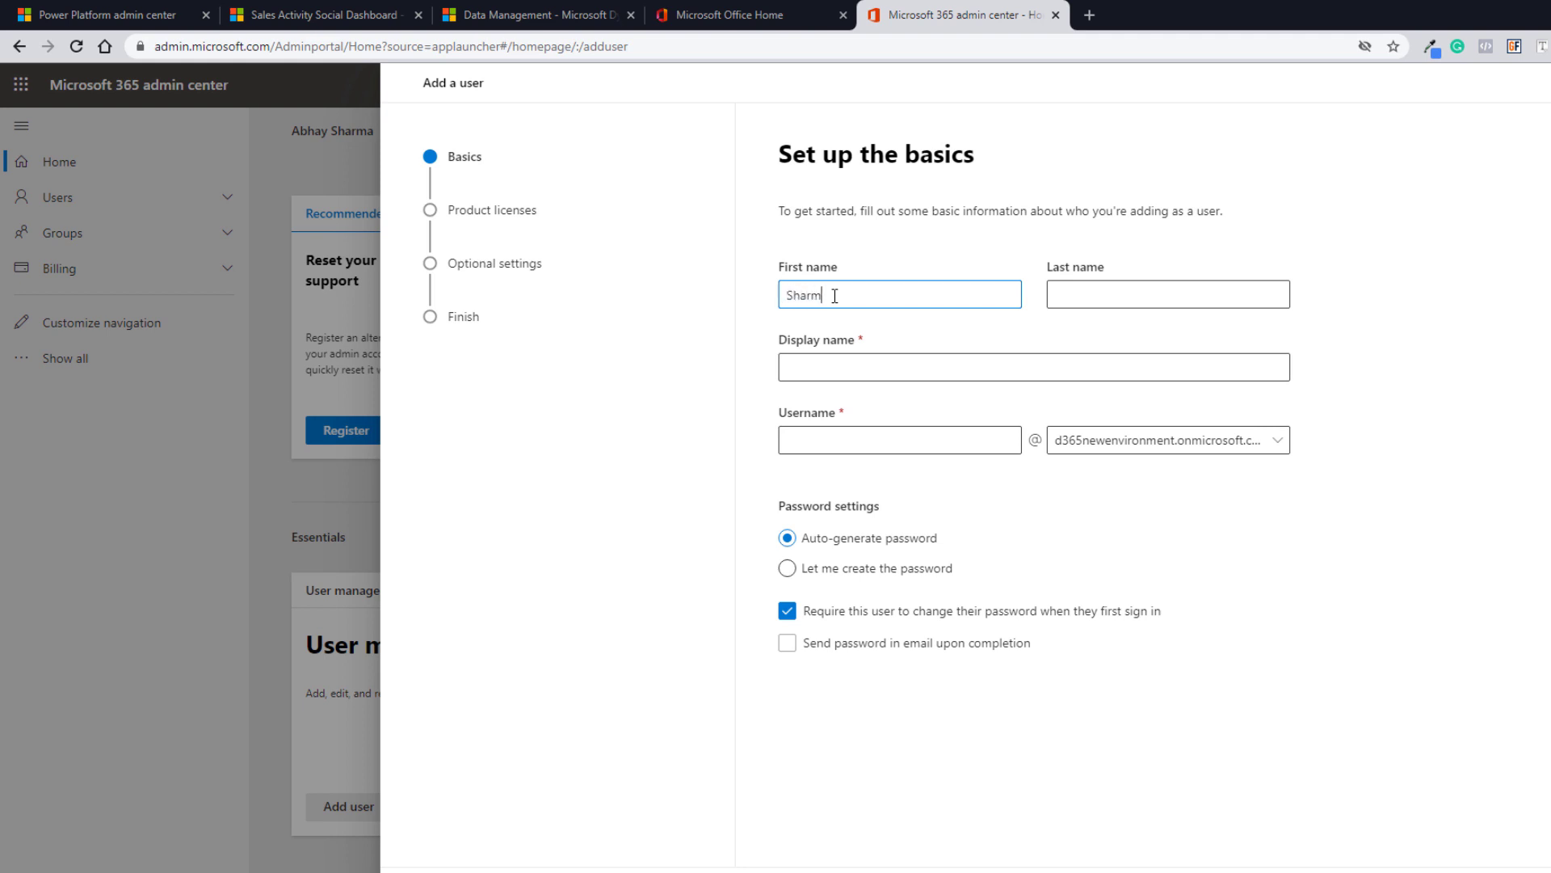
{"action": "type", "text": "a"}
{"action": "key", "text": "Tab"}
{"action": "key", "text": "Tab"}
{"action": "key", "text": "Tab"}
{"action": "type", "text": "shar"}
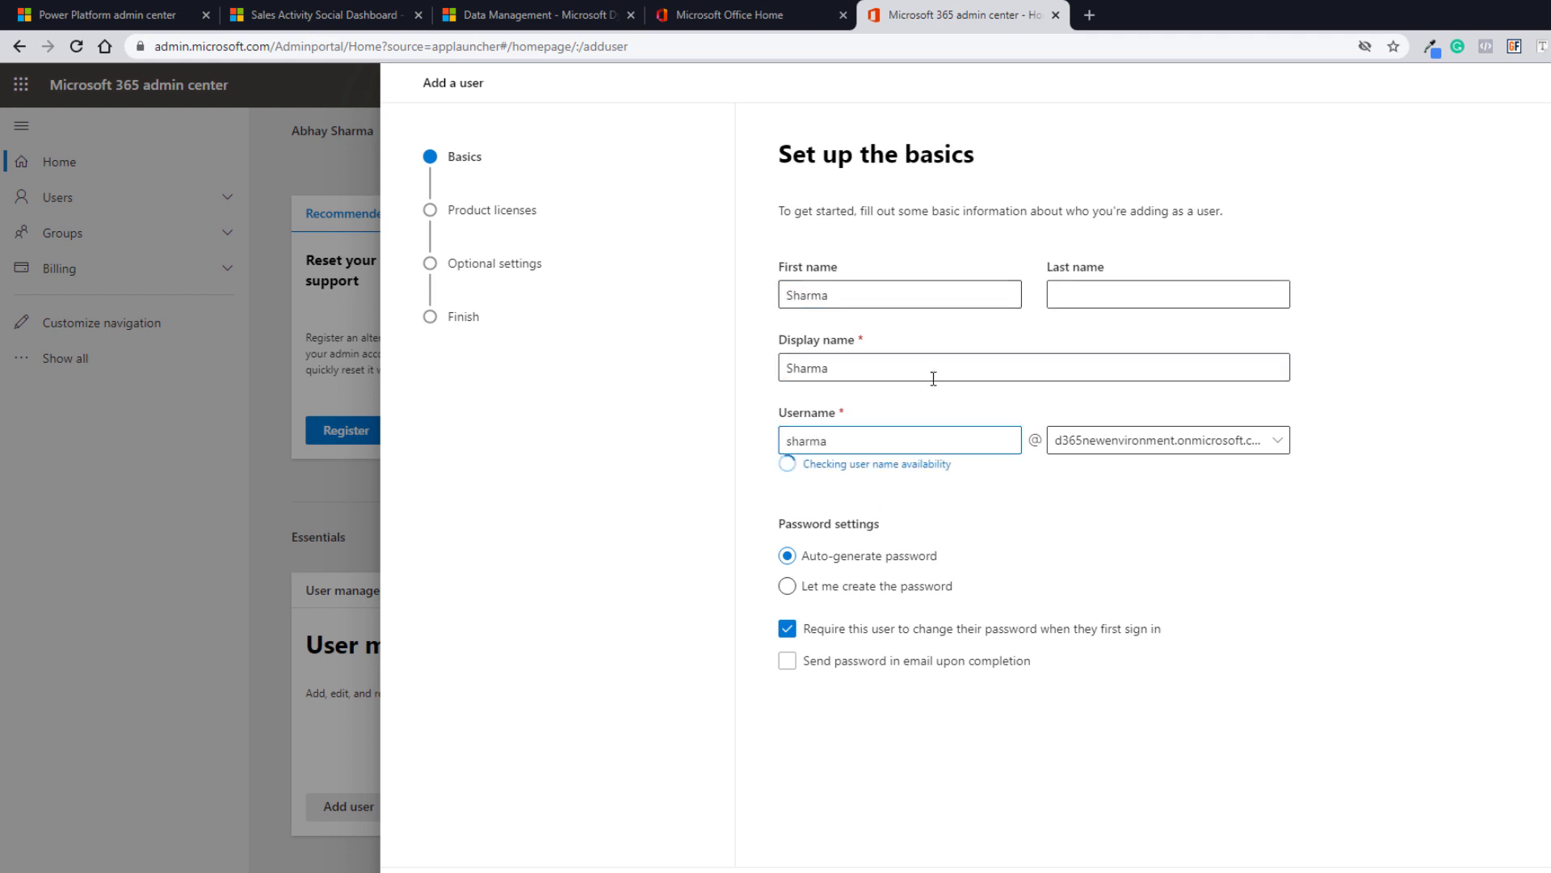
{"action": "left_click", "coordinate": [787, 568]}
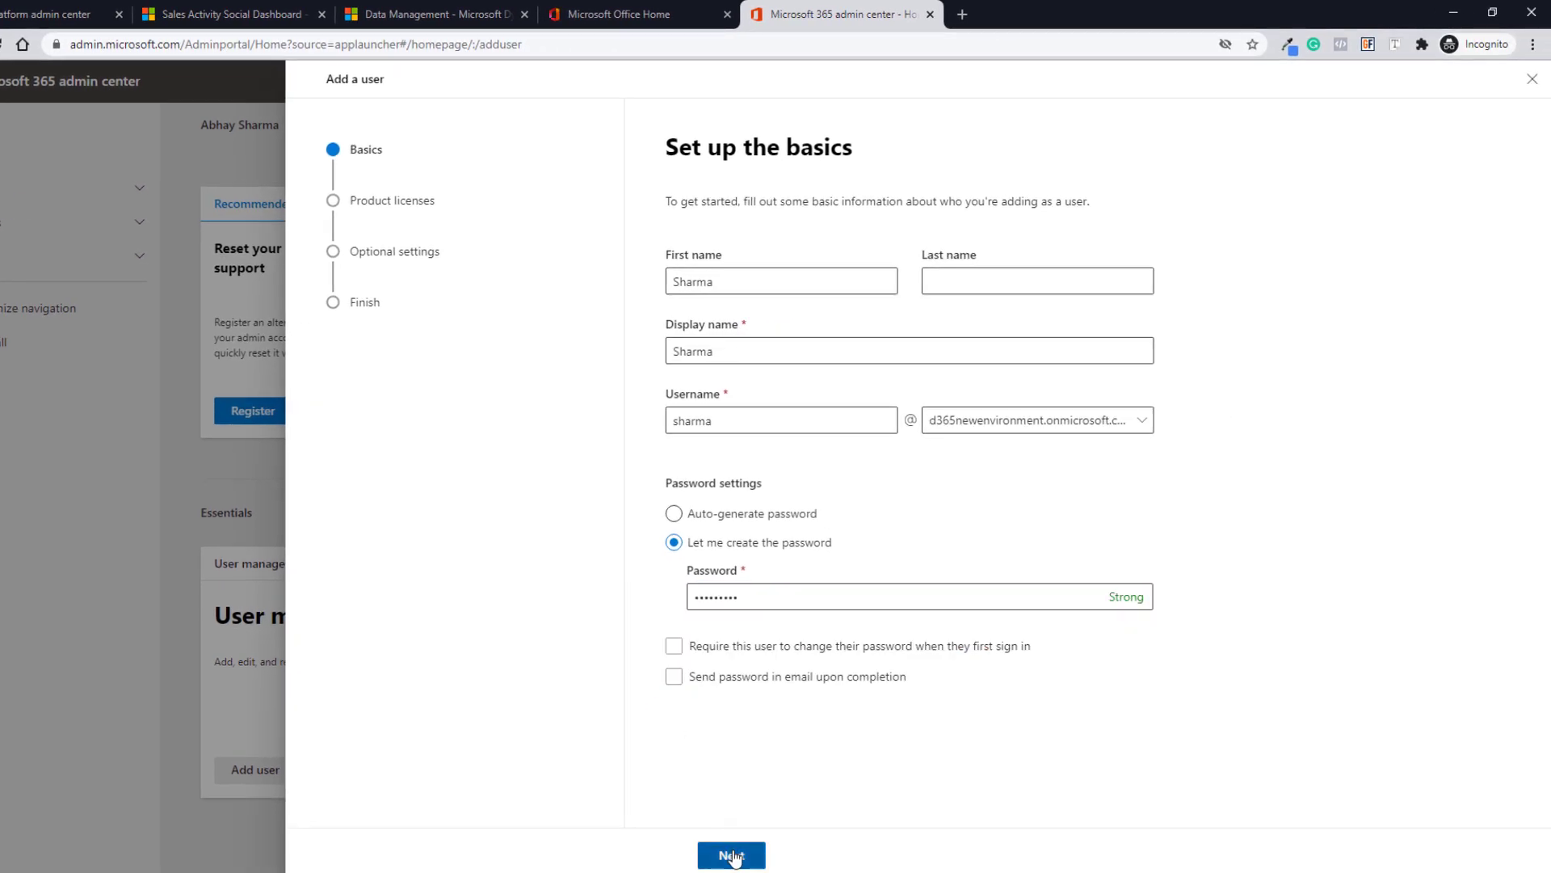
Give the user a Dynamics 365 Customer Engagement Applications license and finish adding them.
{"action": "left_click", "coordinate": [731, 855]}
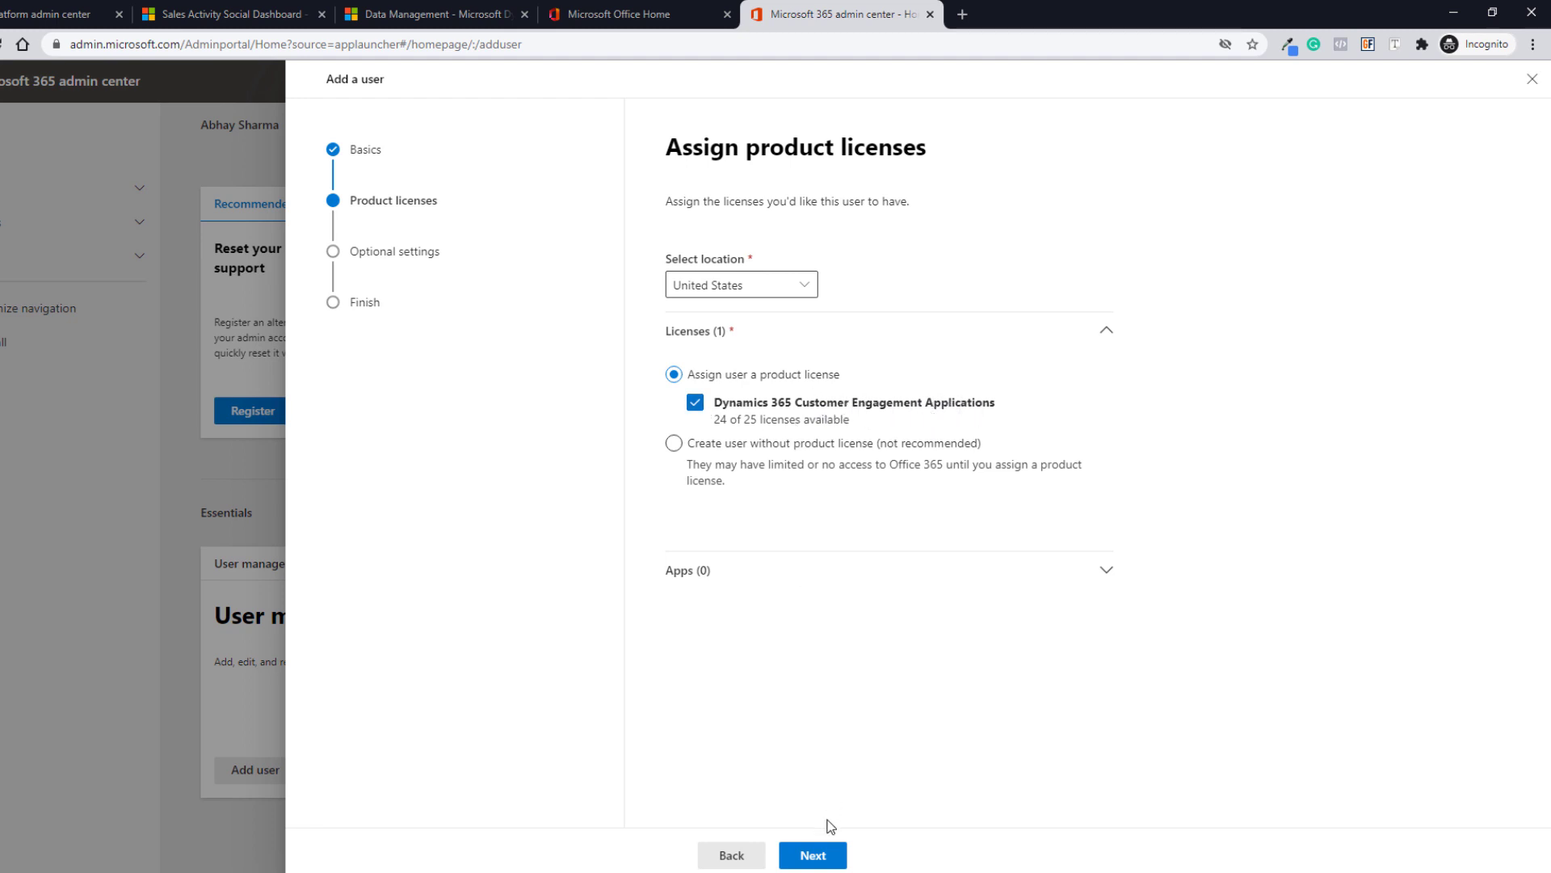
{"action": "left_click", "coordinate": [810, 853]}
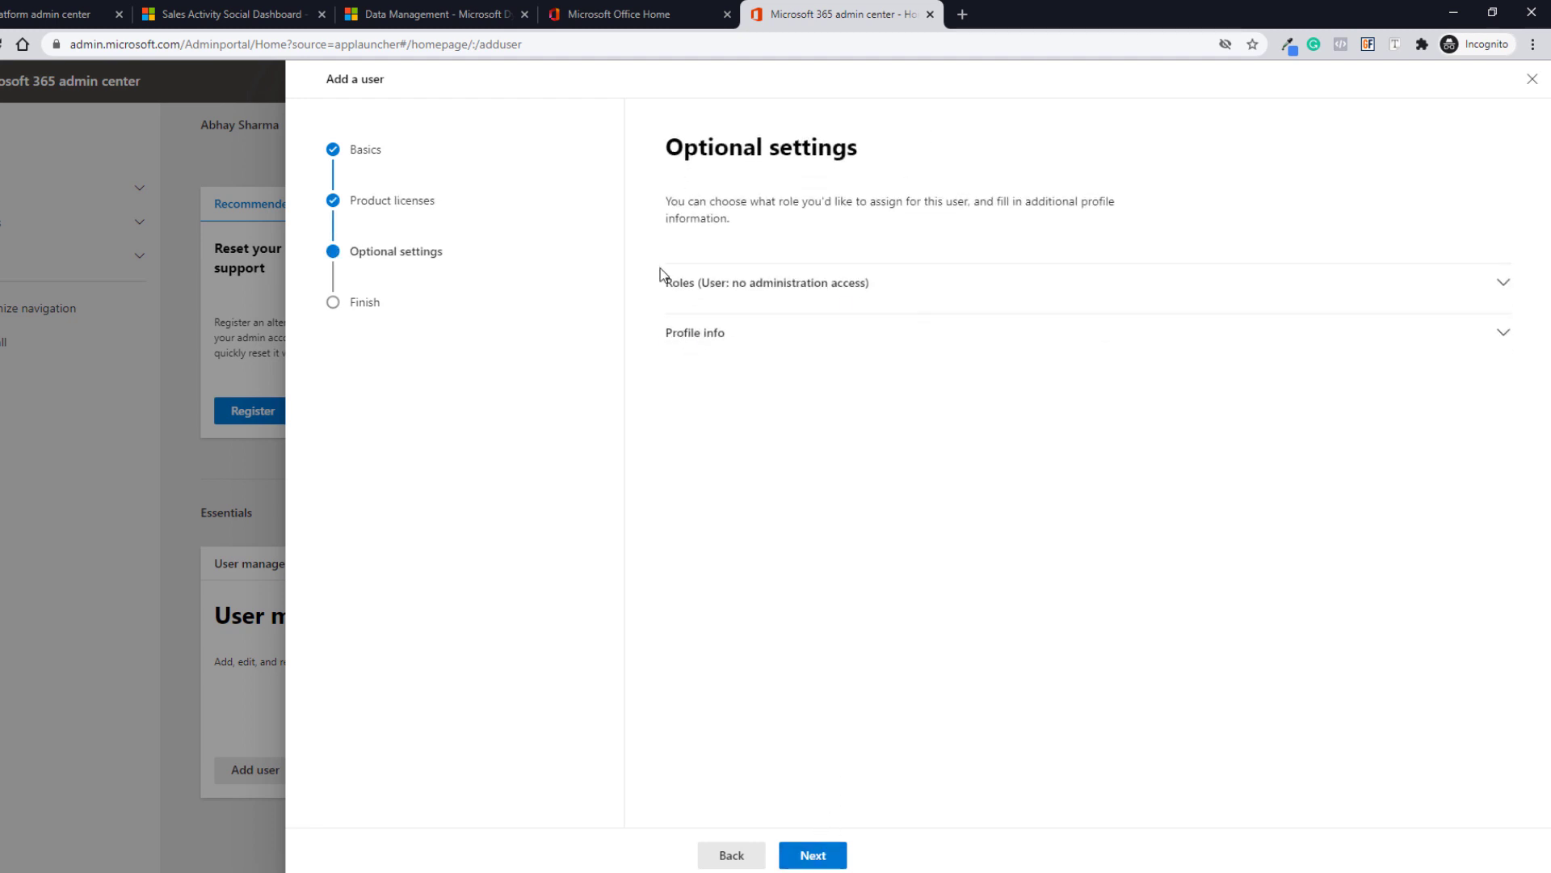
{"action": "left_click", "coordinate": [716, 284]}
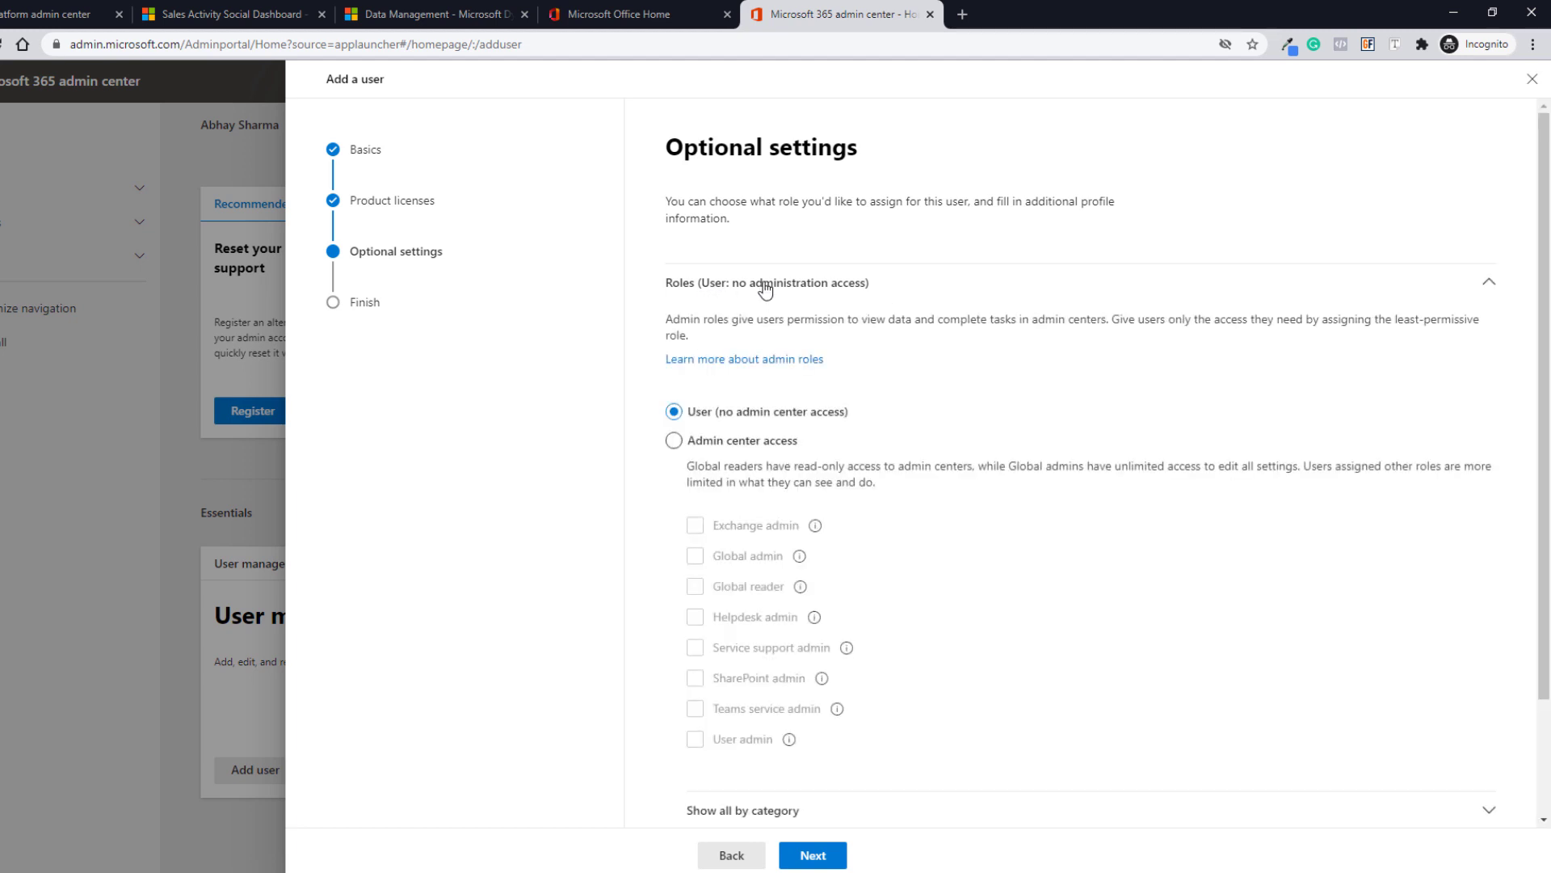
{"action": "left_click", "coordinate": [765, 284]}
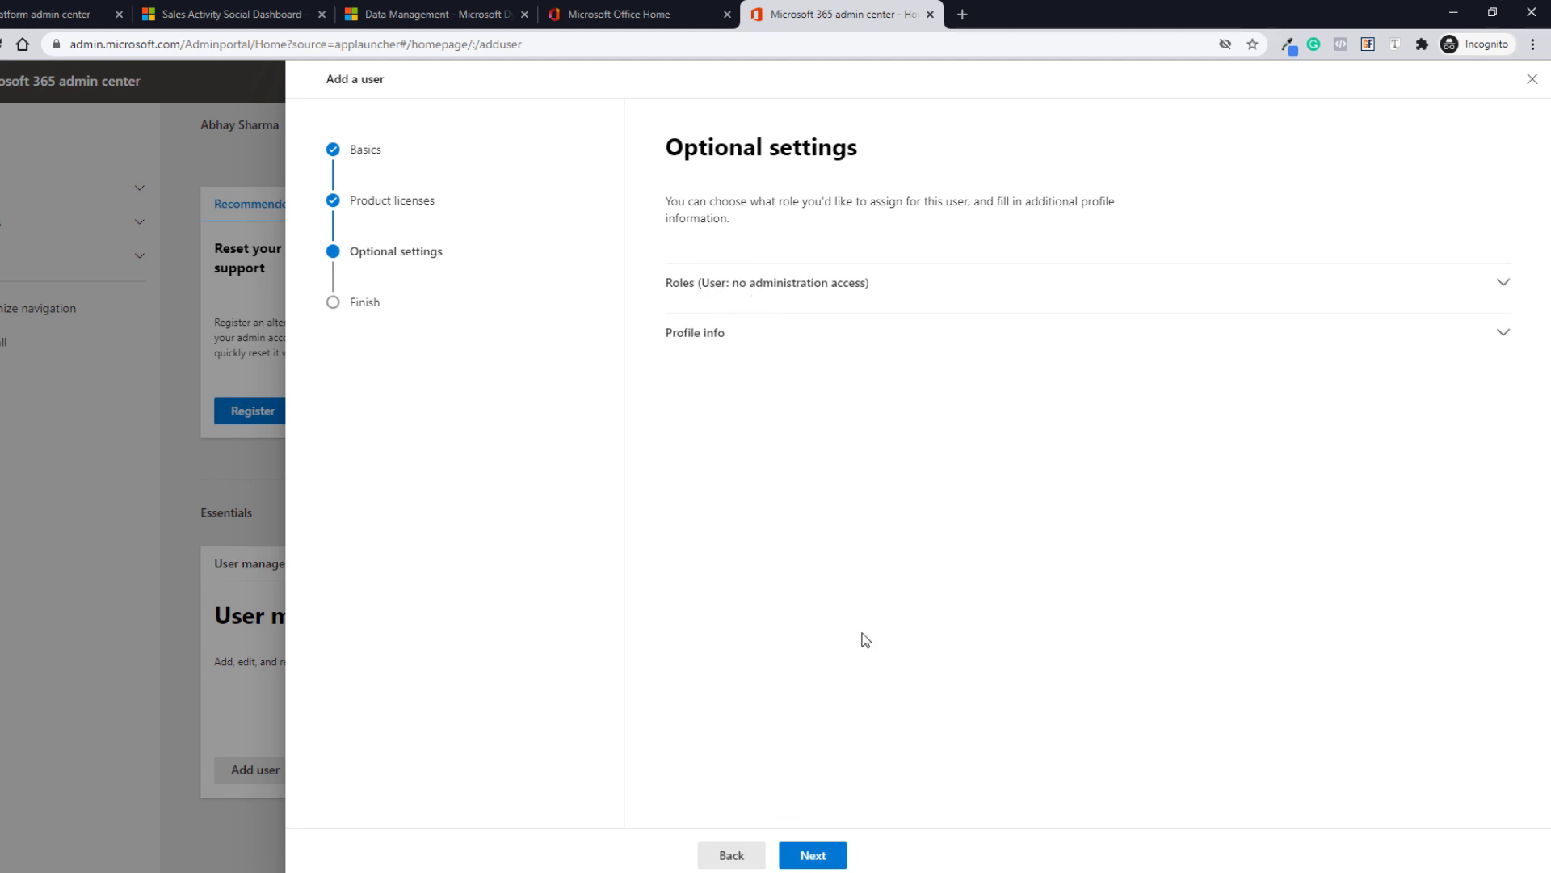
{"action": "left_click", "coordinate": [822, 853]}
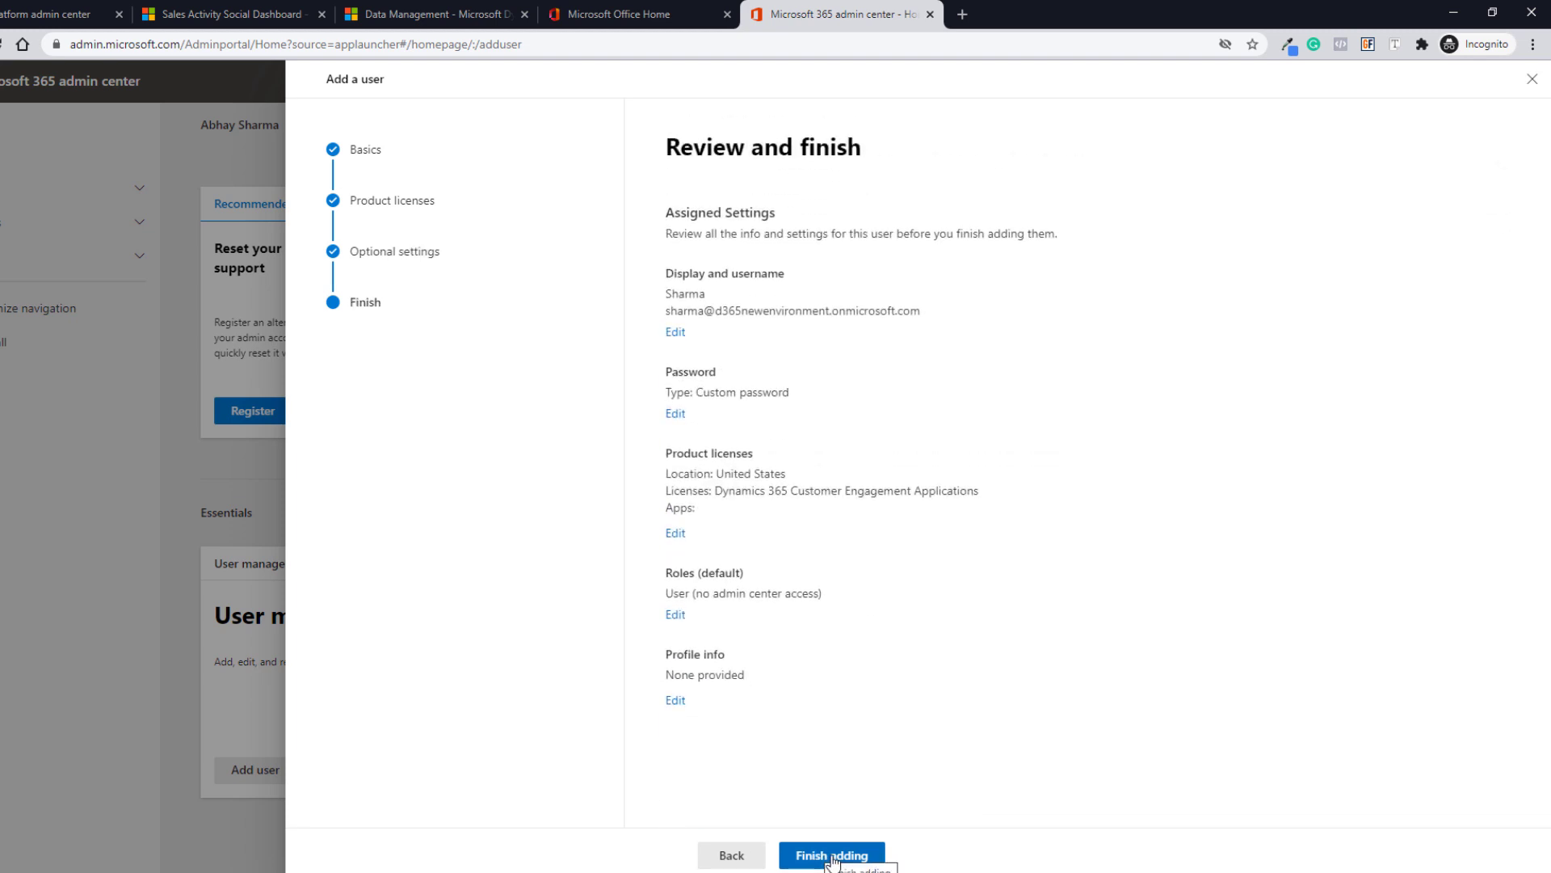
{"action": "left_click", "coordinate": [833, 857]}
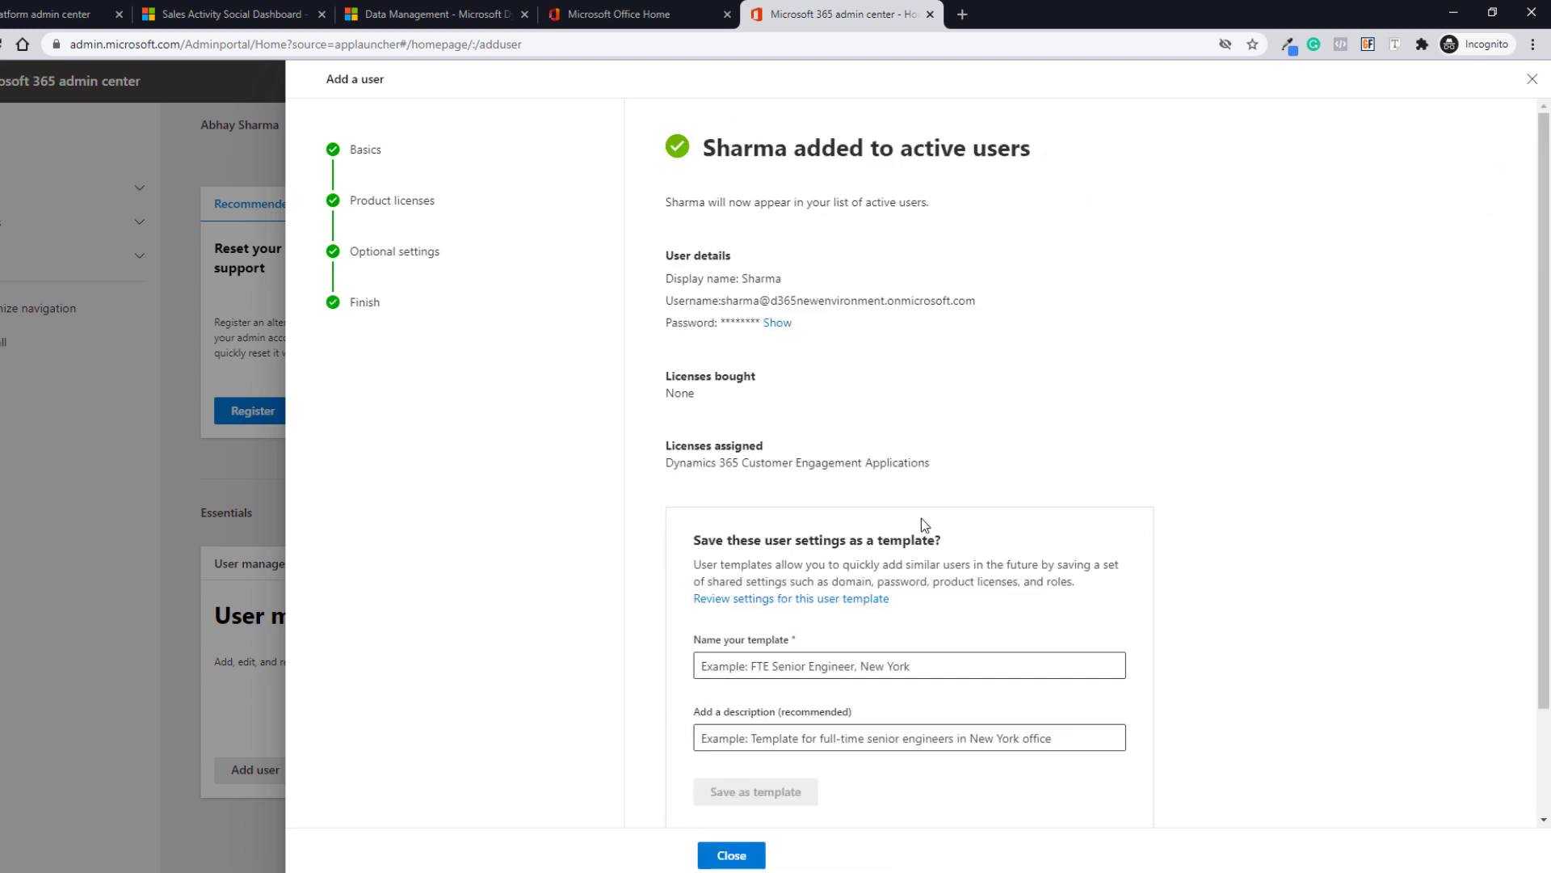
{"action": "left_click", "coordinate": [732, 854]}
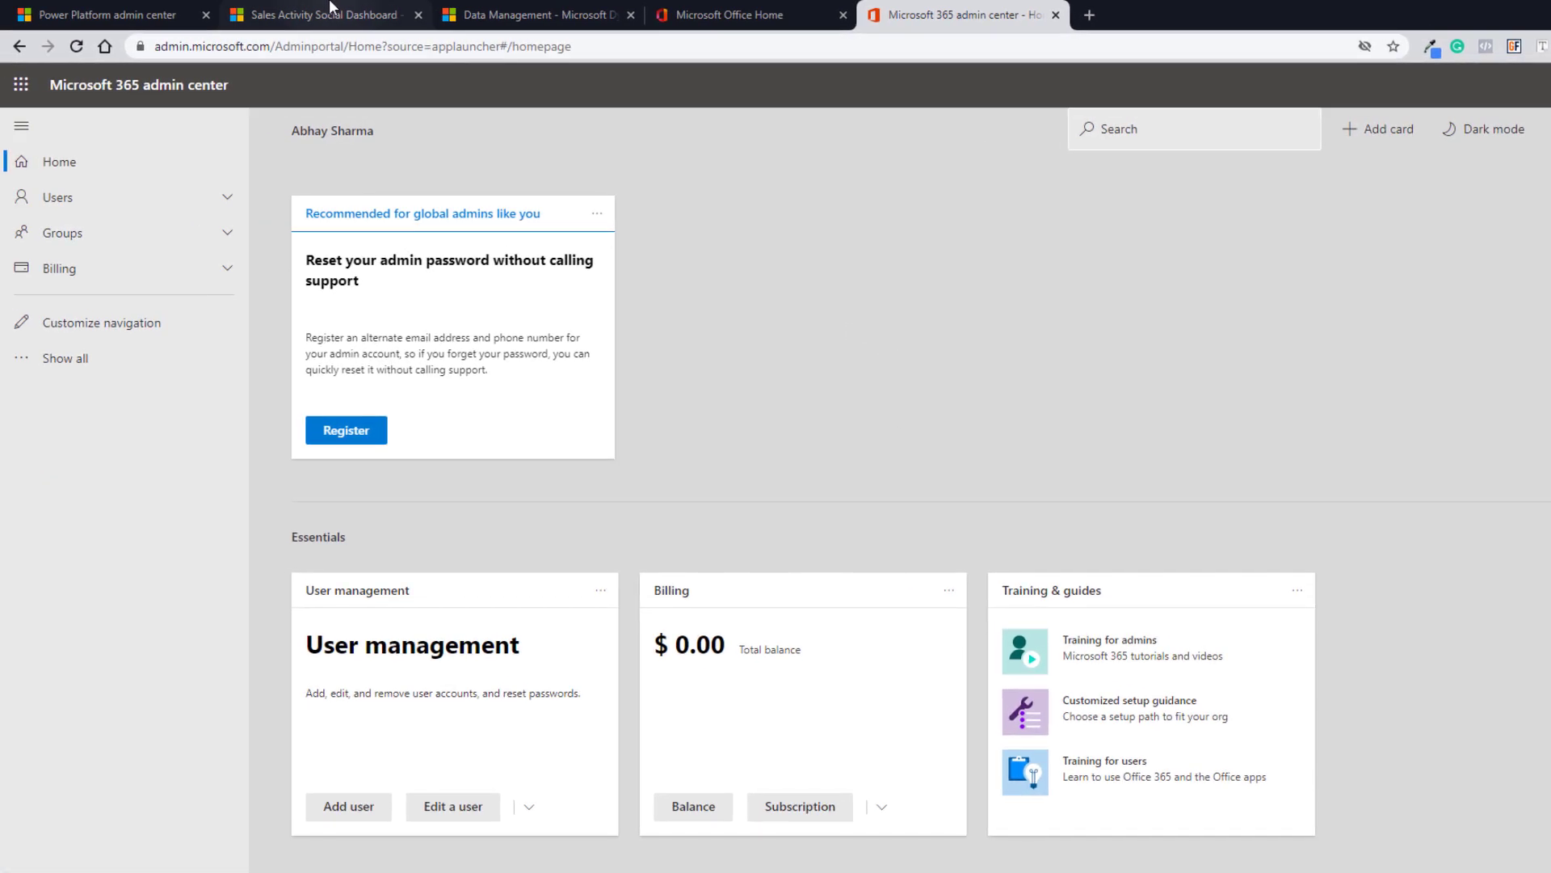
{"action": "left_click", "coordinate": [339, 10]}
Add the newly created user to D365 New Environment from its Users page's Add user panel.
{"action": "left_click", "coordinate": [101, 15]}
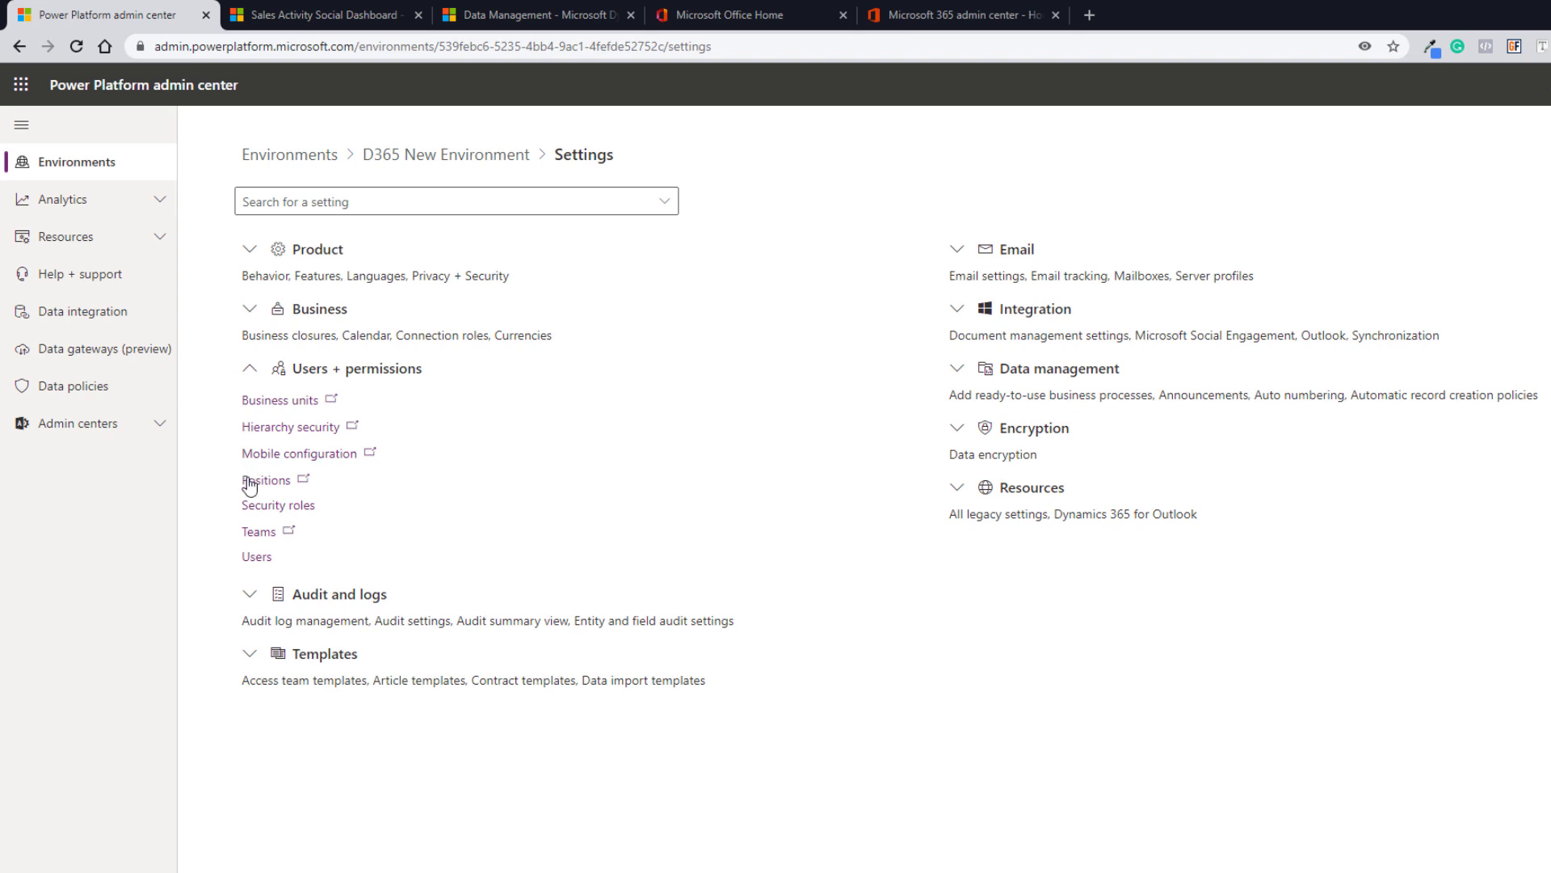
{"action": "left_click", "coordinate": [257, 557]}
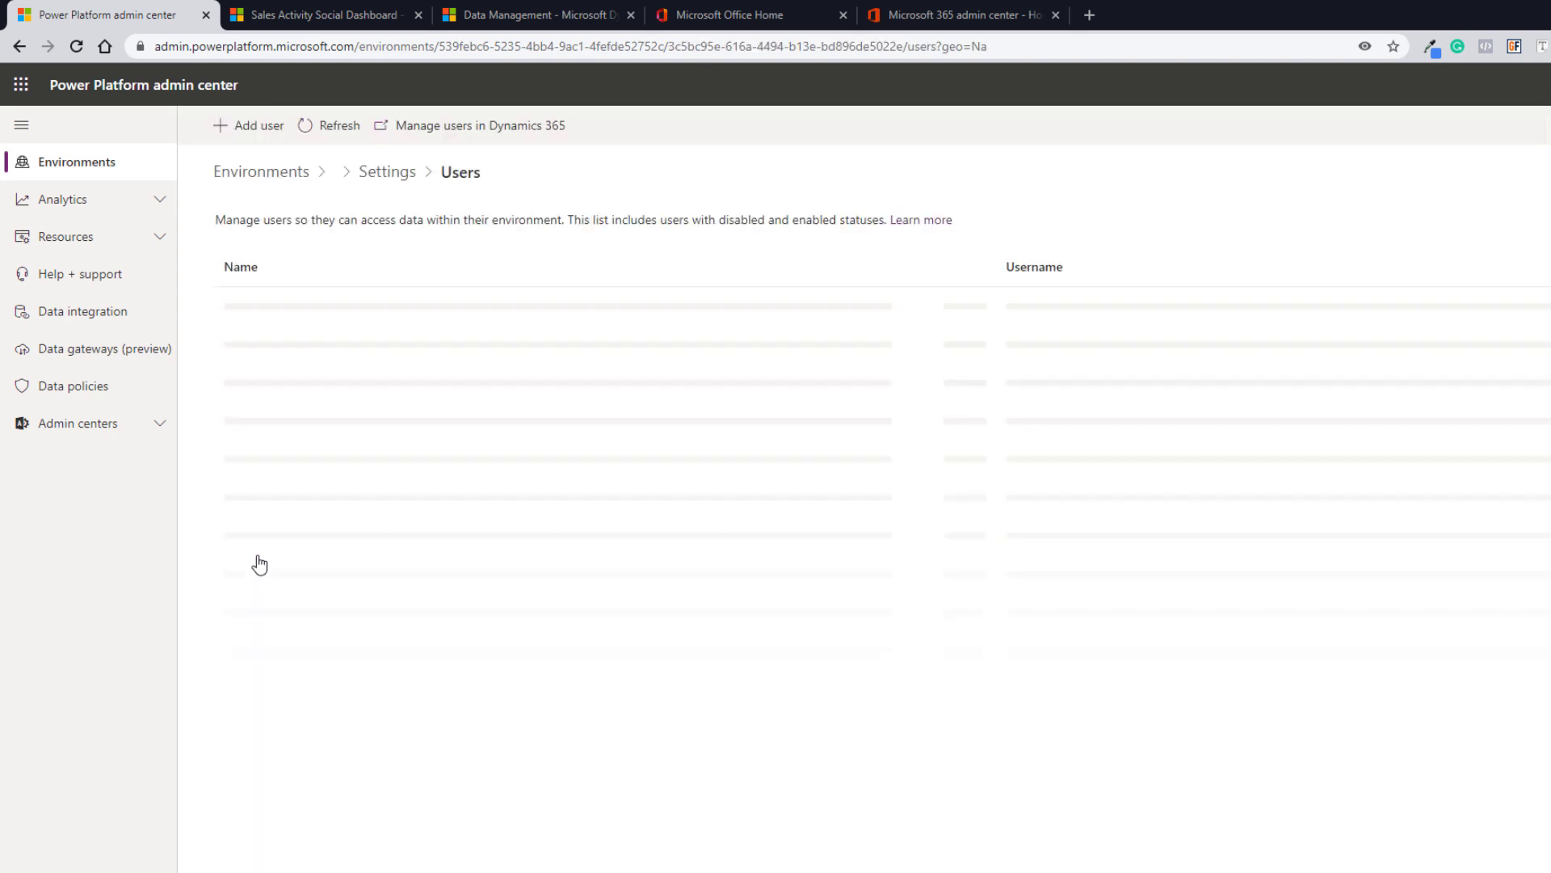
{"action": "left_click", "coordinate": [267, 131]}
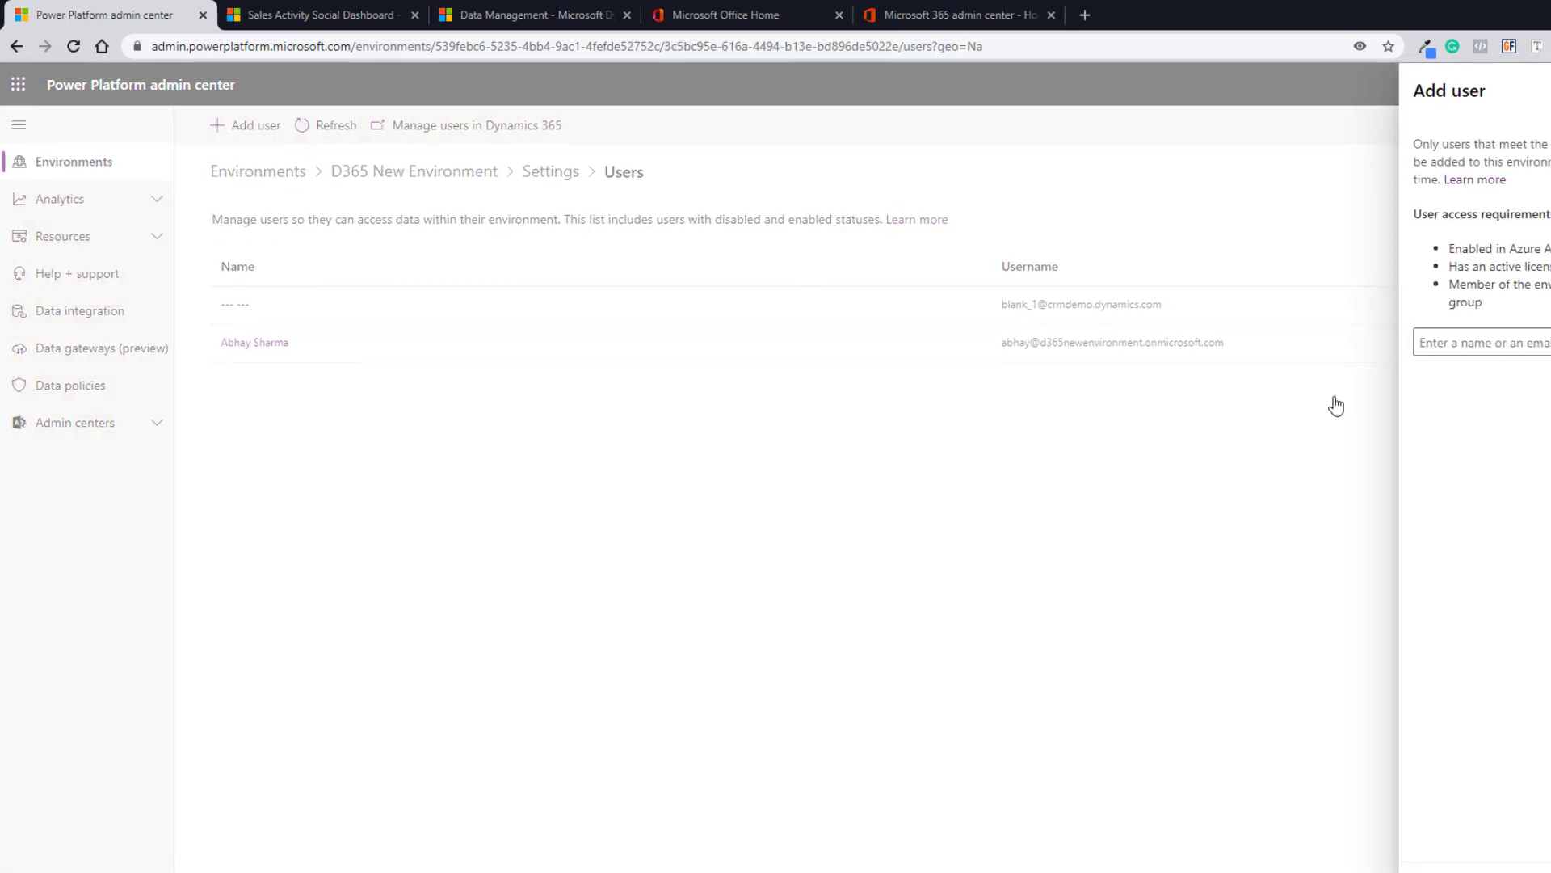
{"action": "left_click", "coordinate": [1298, 333]}
{"action": "type", "text": "sh"}
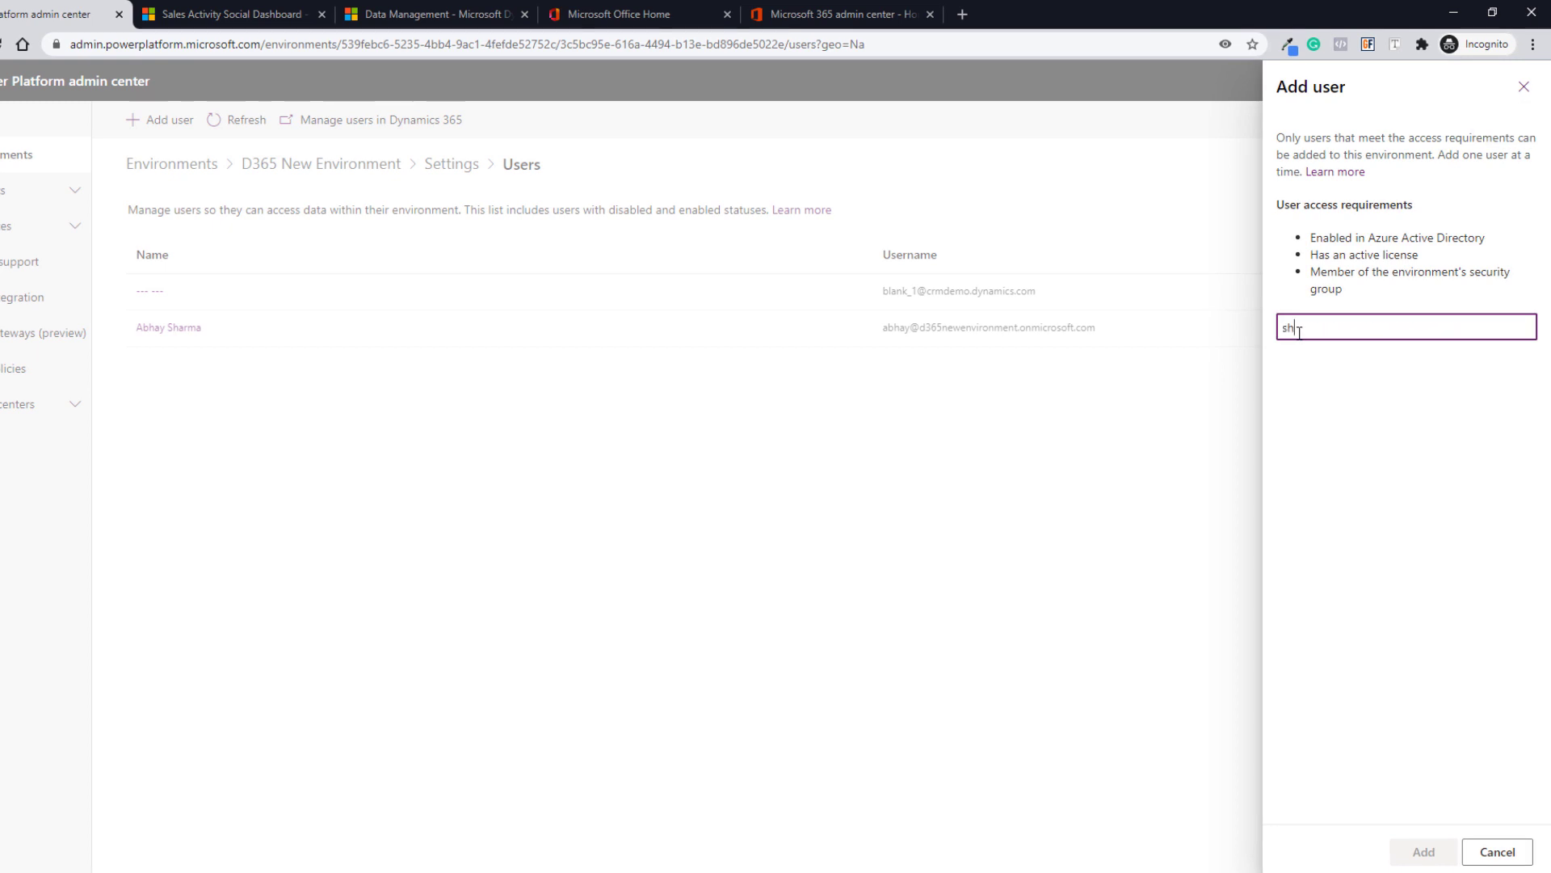
{"action": "left_click", "coordinate": [1357, 366]}
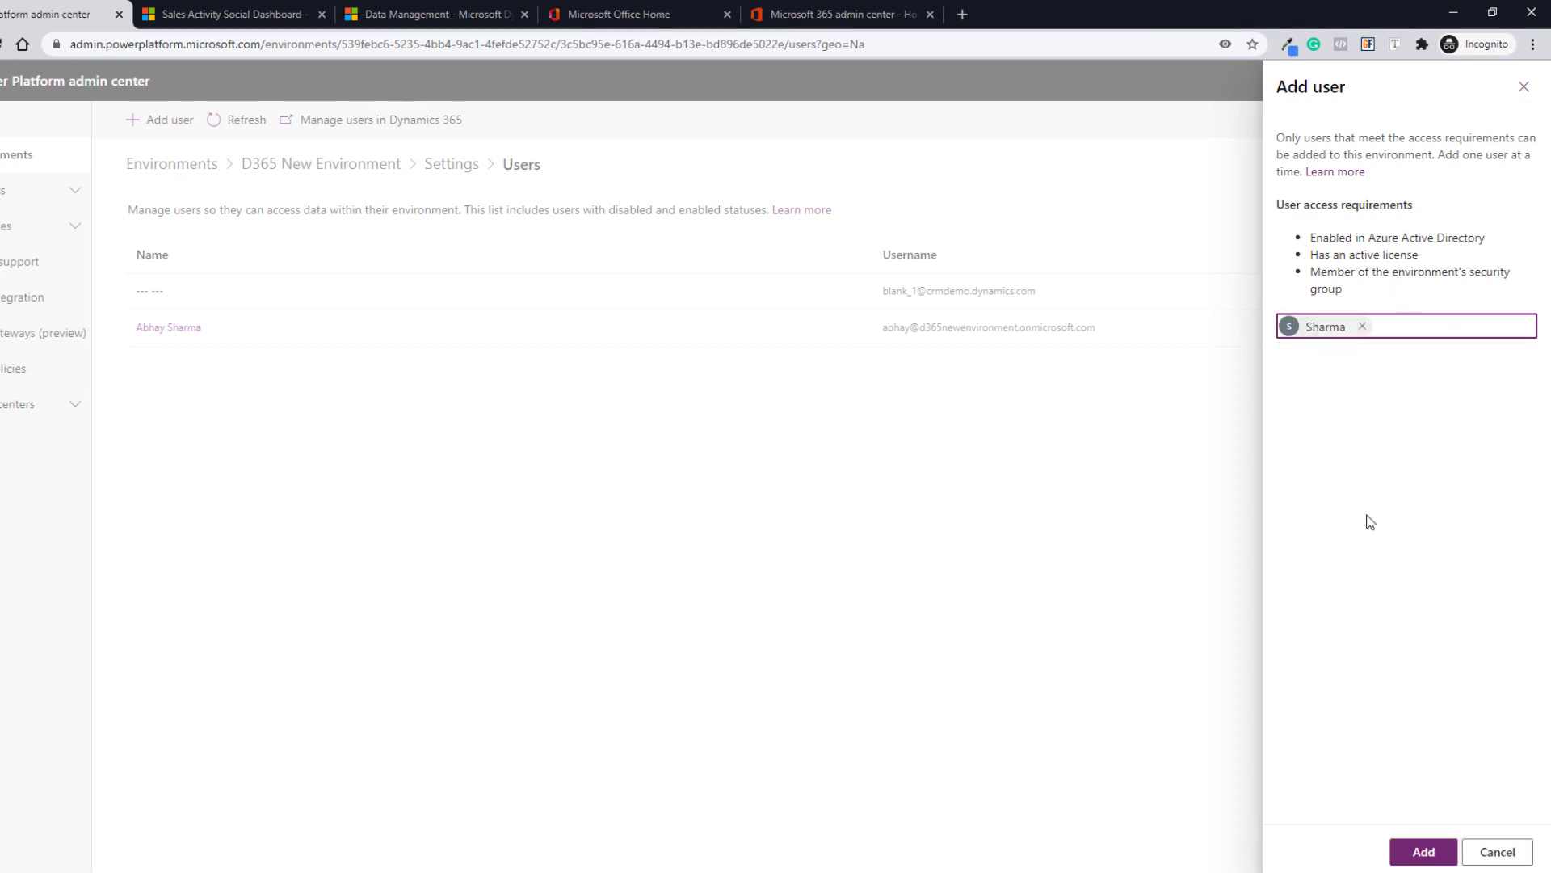
{"action": "left_click", "coordinate": [1423, 850]}
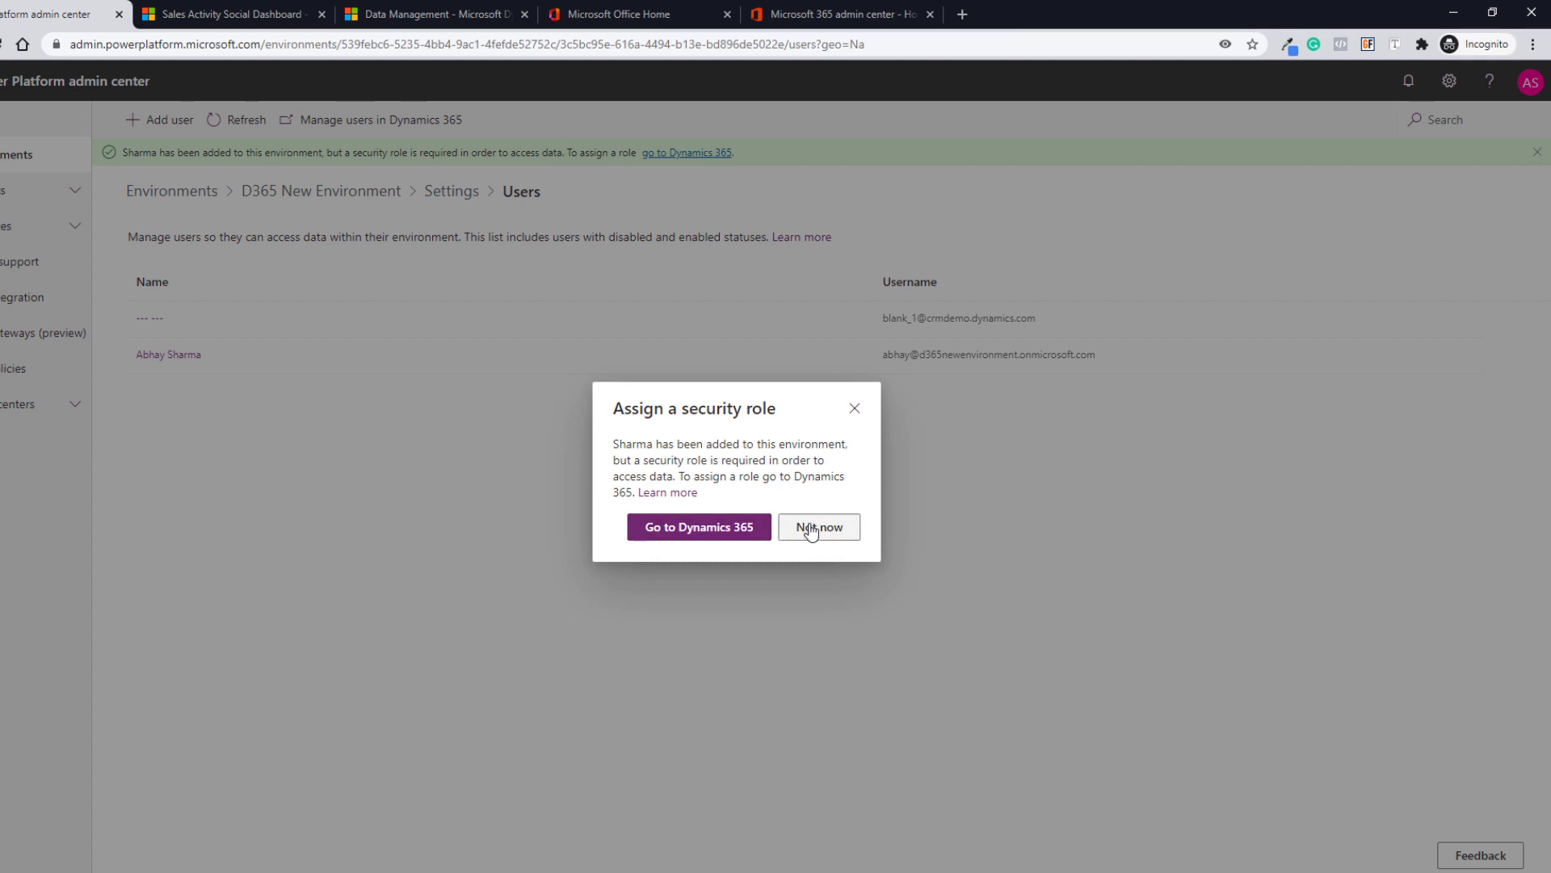
Assign the Sales Manager security role to the new user's record via Manage Roles.
{"action": "left_click", "coordinate": [681, 530]}
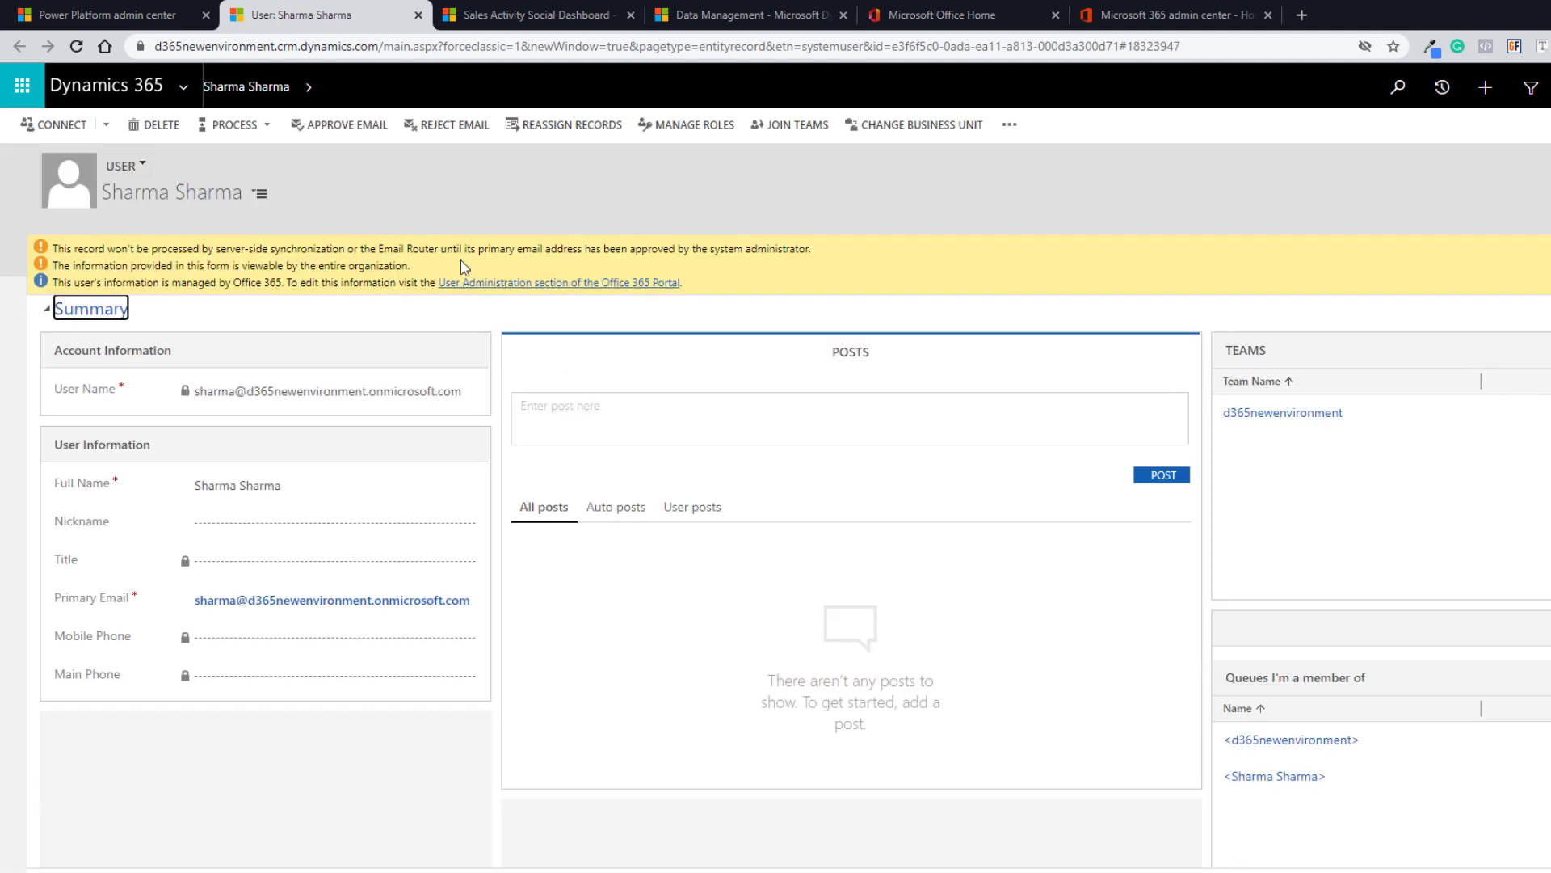
{"action": "left_click", "coordinate": [696, 123]}
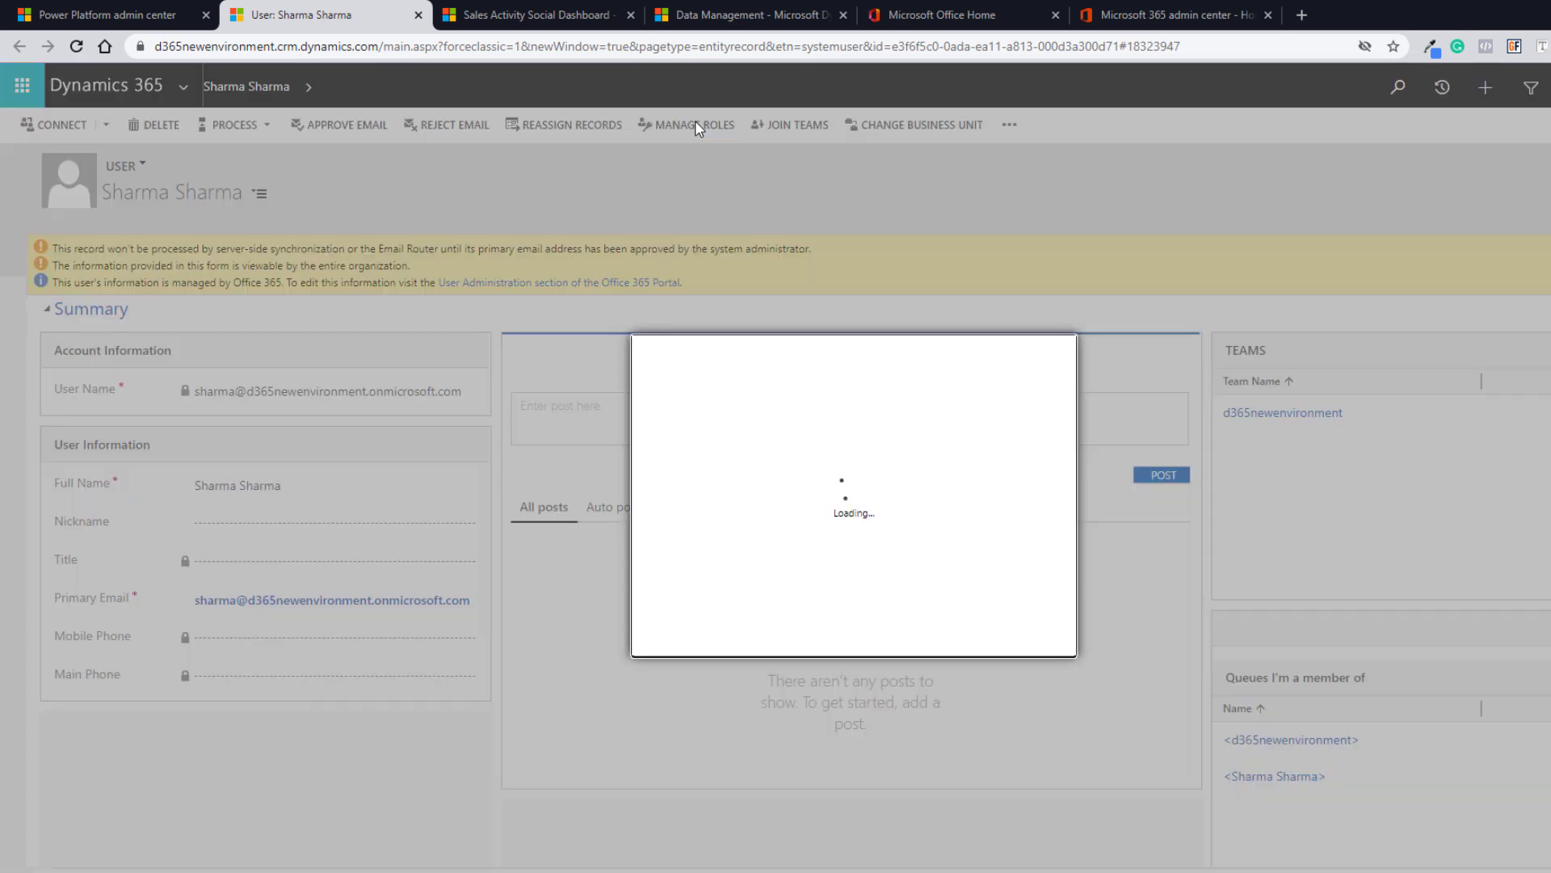
{"action": "scroll", "coordinate": [783, 521], "scroll_direction": "down", "scroll_amount": 5}
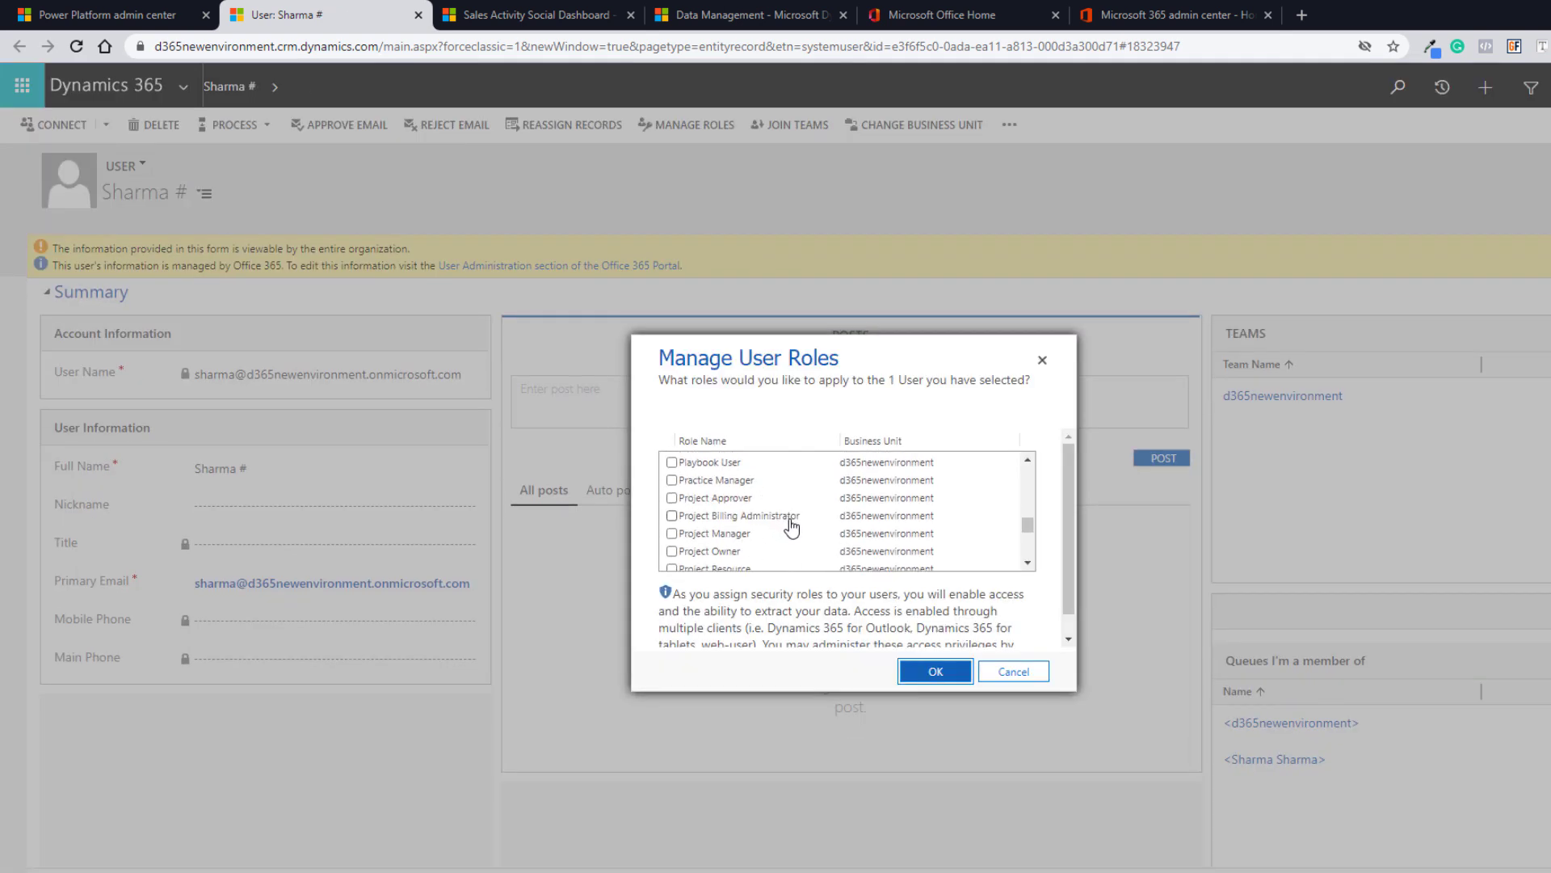
{"action": "scroll", "coordinate": [784, 533], "scroll_direction": "down", "scroll_amount": 5}
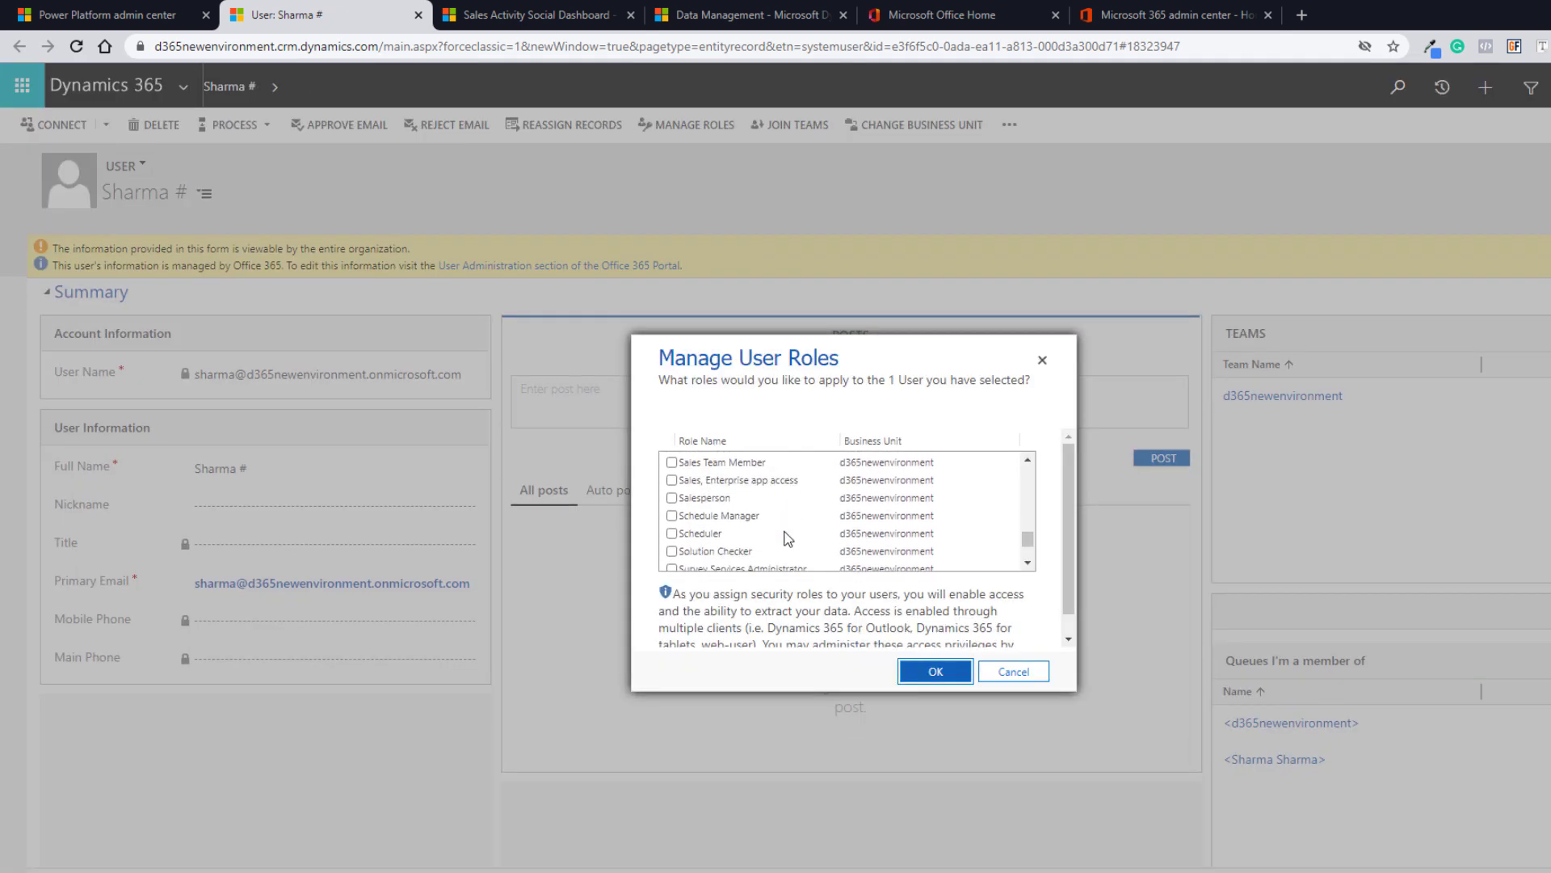
{"action": "scroll", "coordinate": [770, 529], "scroll_direction": "up", "scroll_amount": 2}
{"action": "left_click", "coordinate": [671, 534]}
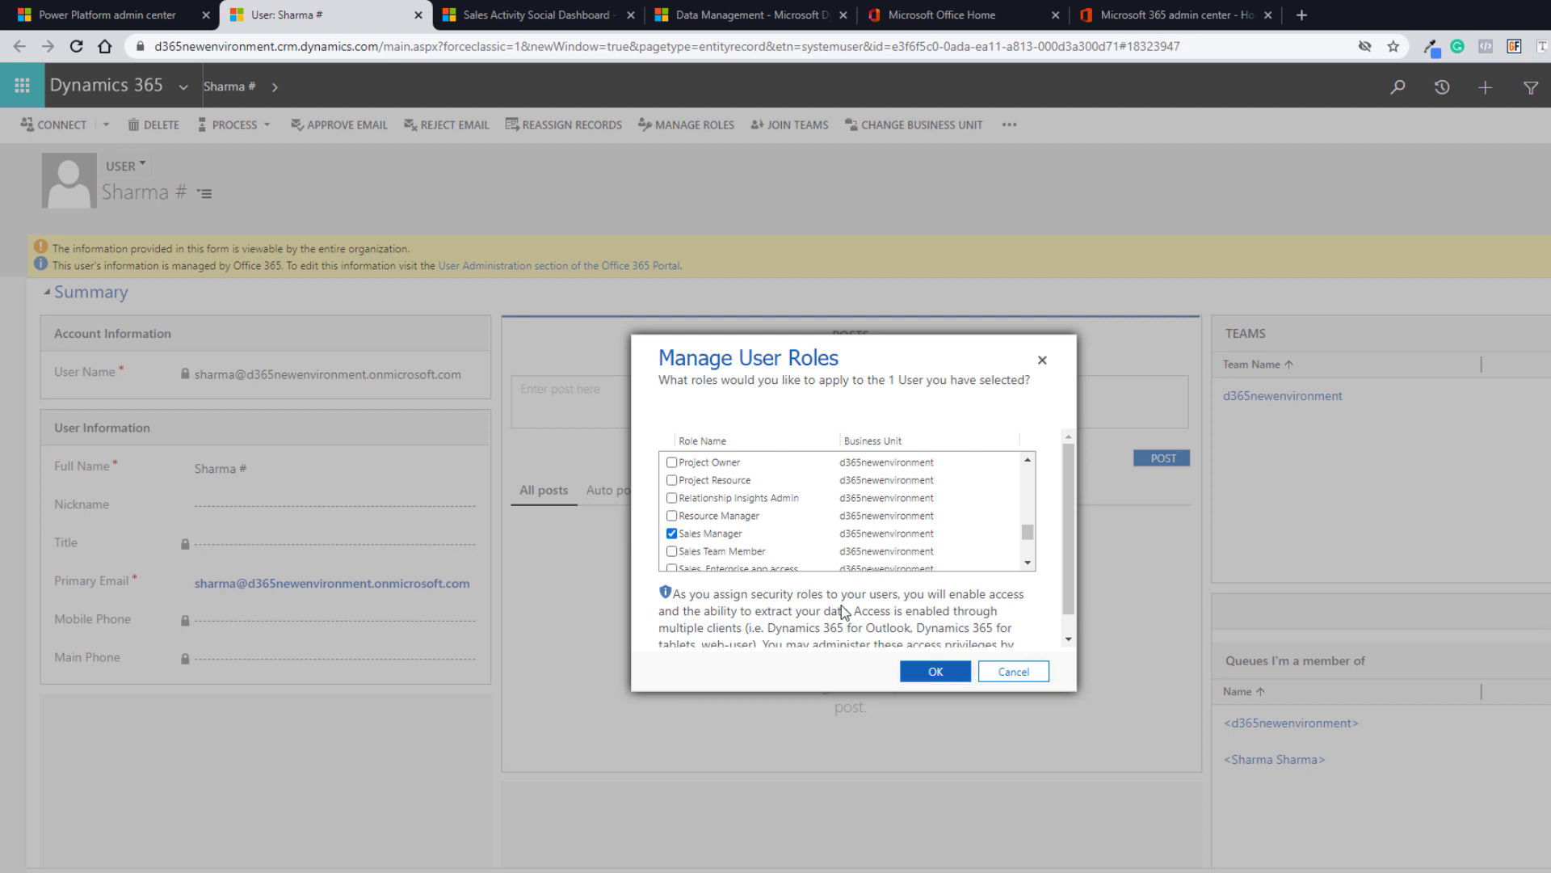
{"action": "left_click", "coordinate": [936, 672]}
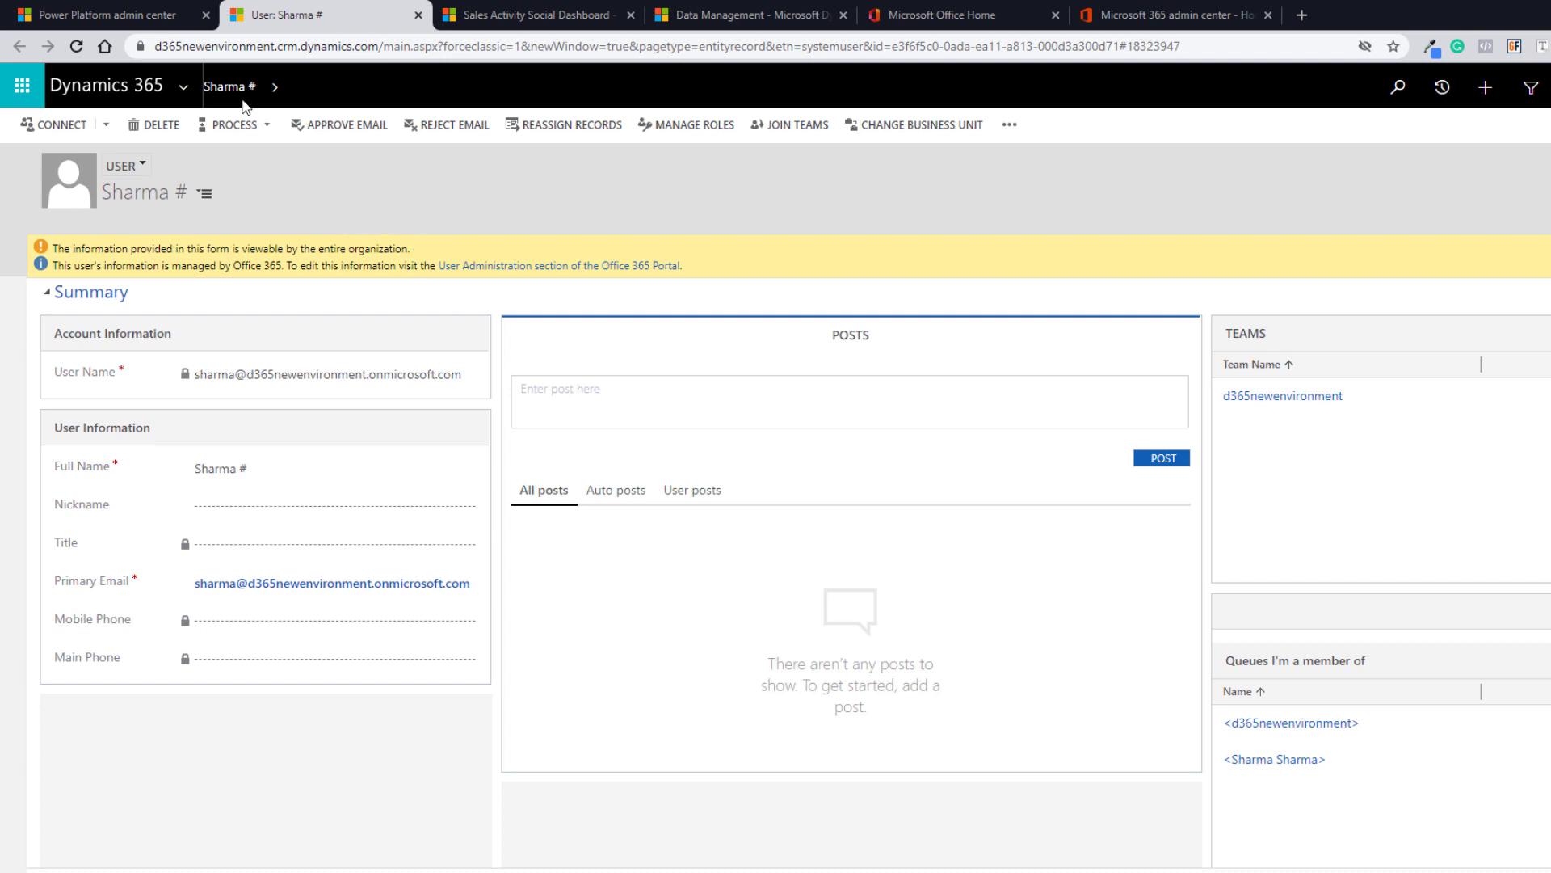
Refresh the environment's Users list to confirm the new user, then open the Settings page.
{"action": "left_click", "coordinate": [109, 13]}
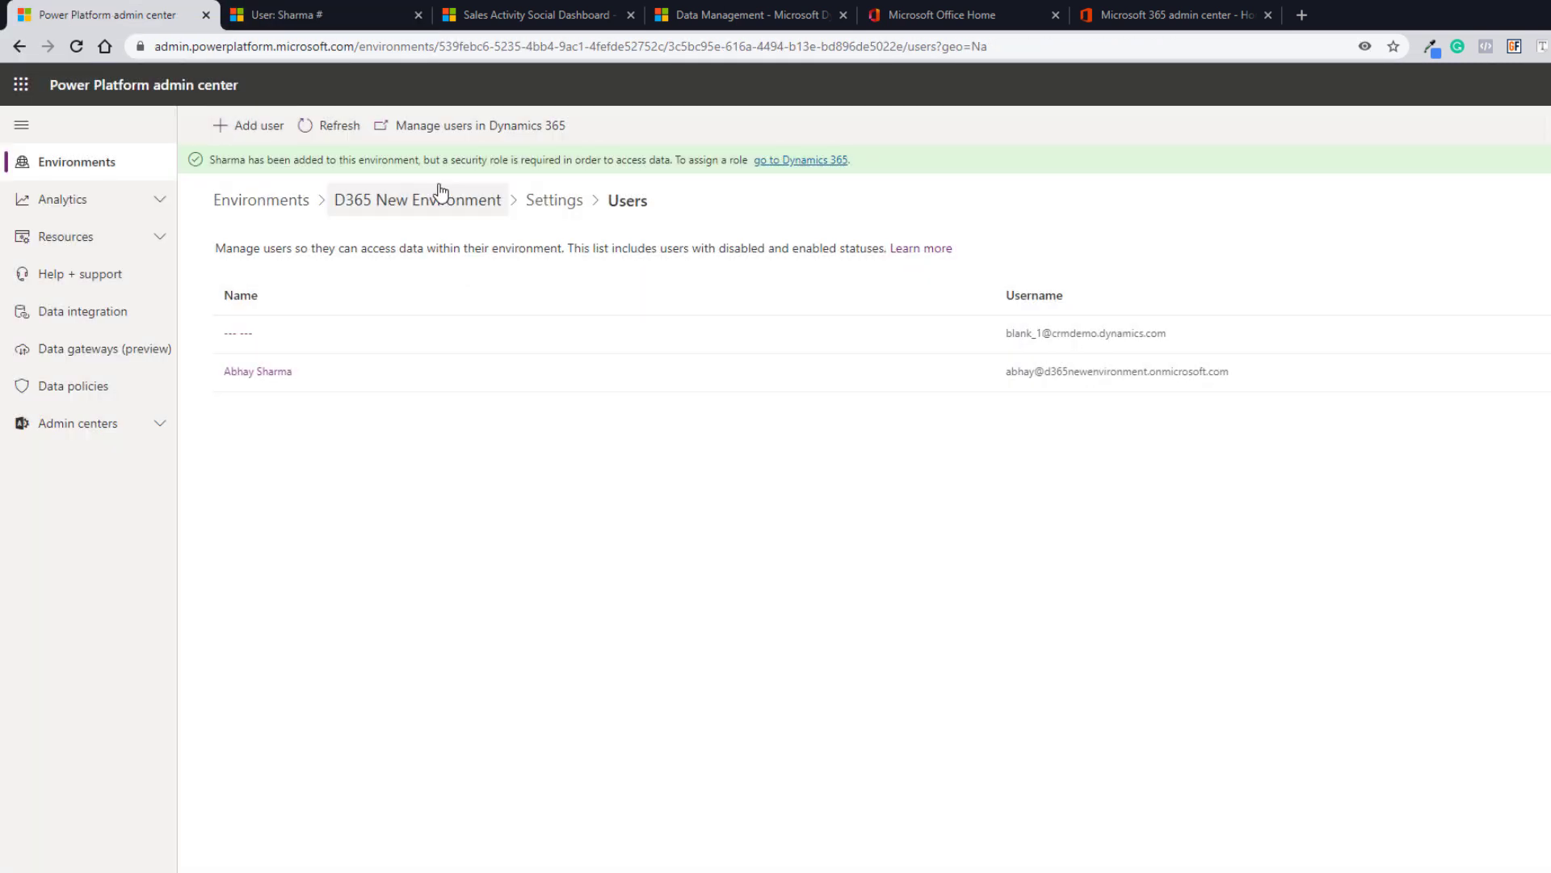
{"action": "left_click", "coordinate": [322, 127]}
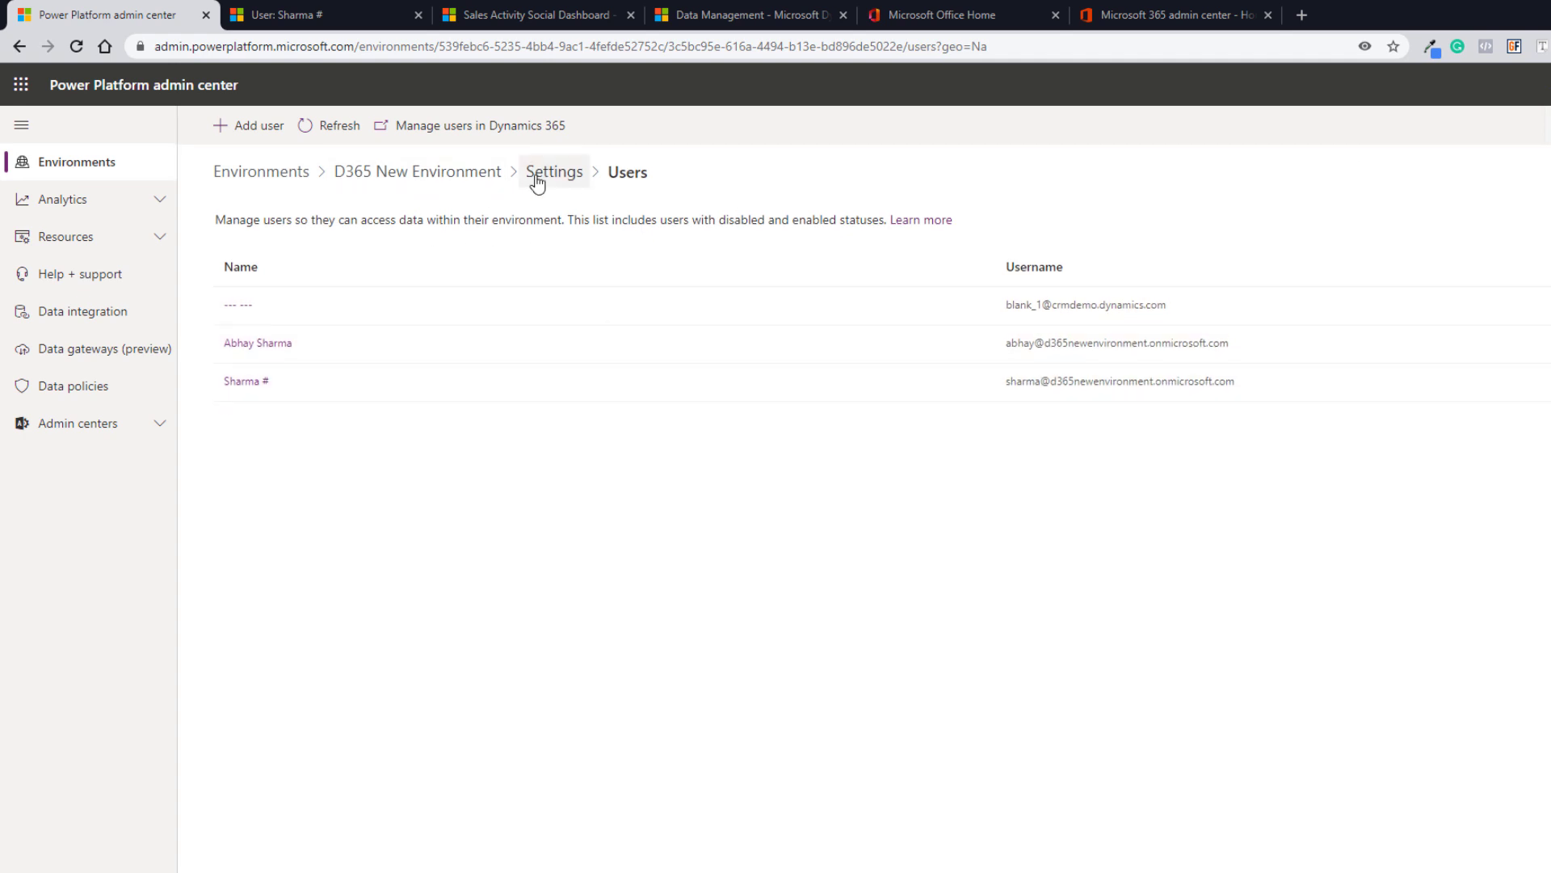
{"action": "left_click", "coordinate": [537, 179]}
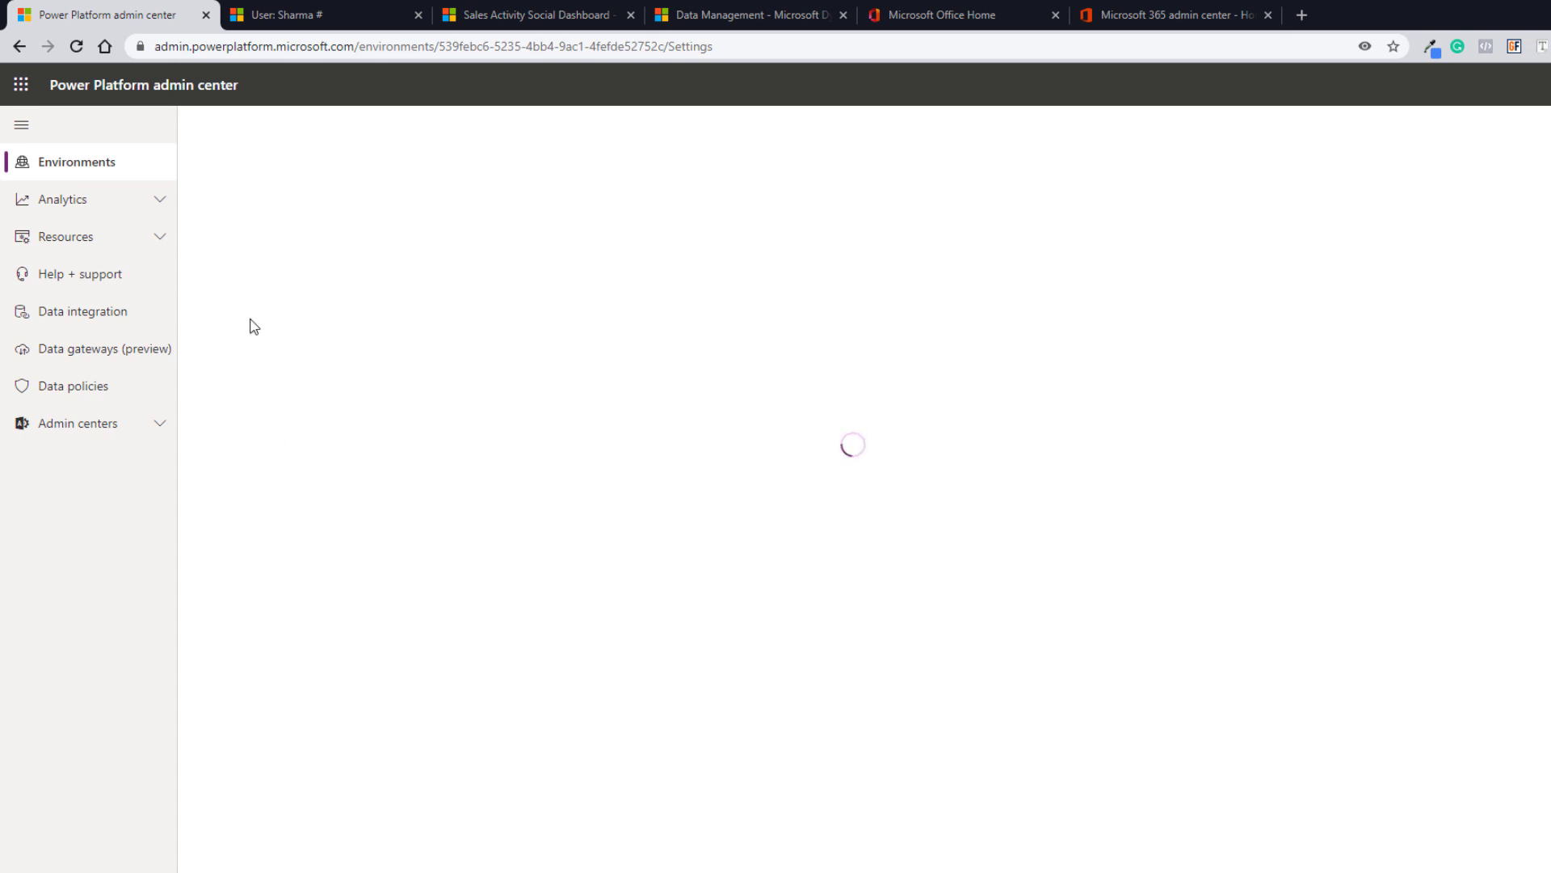
Open Security roles under Users + permissions and scroll through the environment's role list.
{"action": "left_click", "coordinate": [342, 11]}
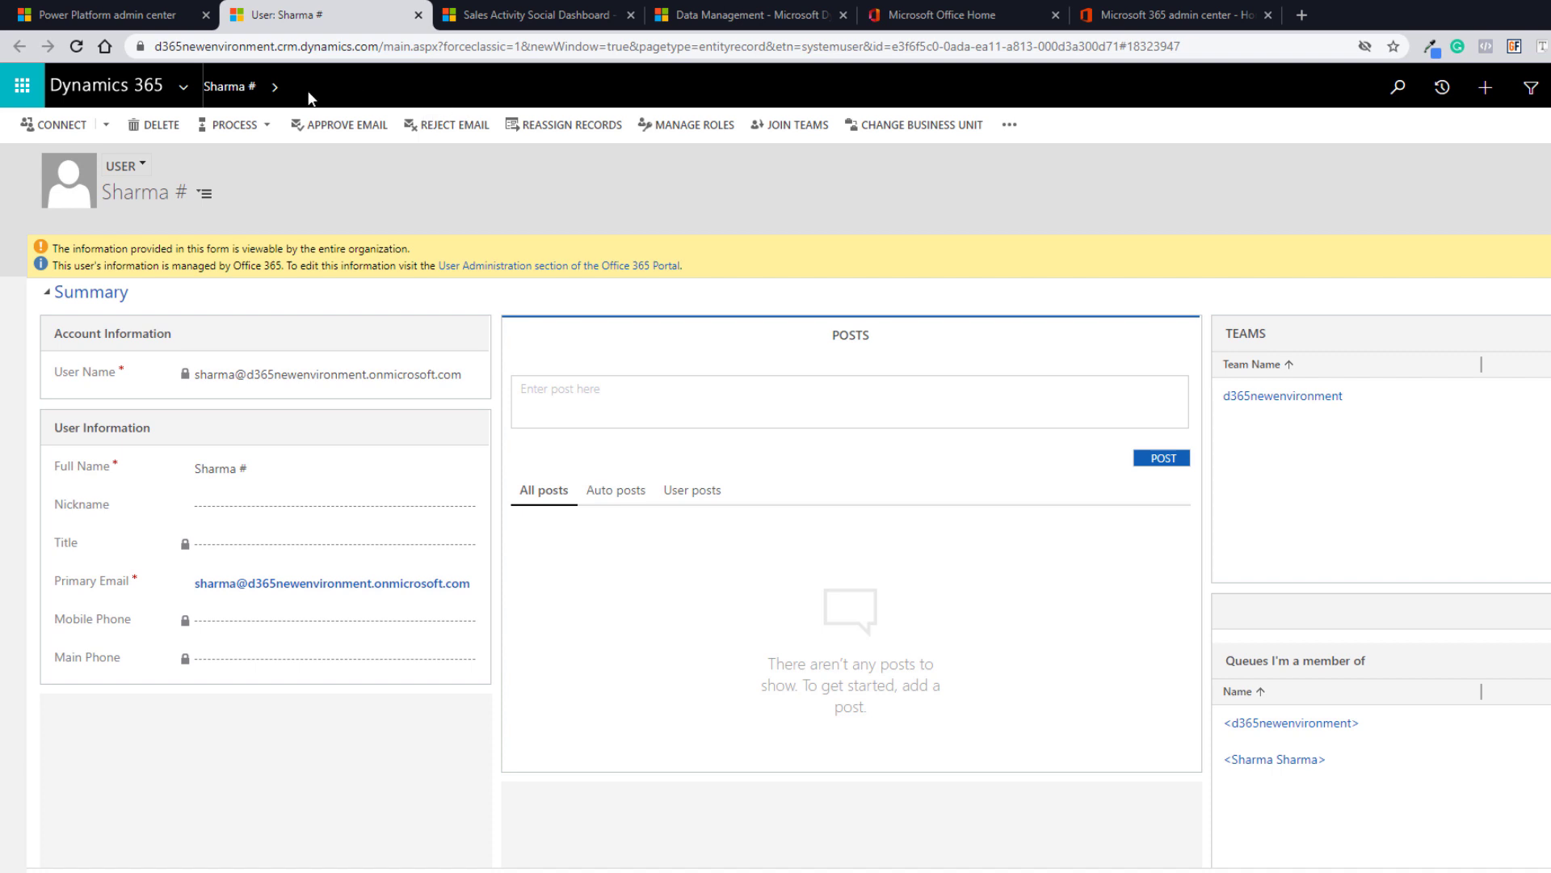
{"action": "left_click", "coordinate": [161, 11]}
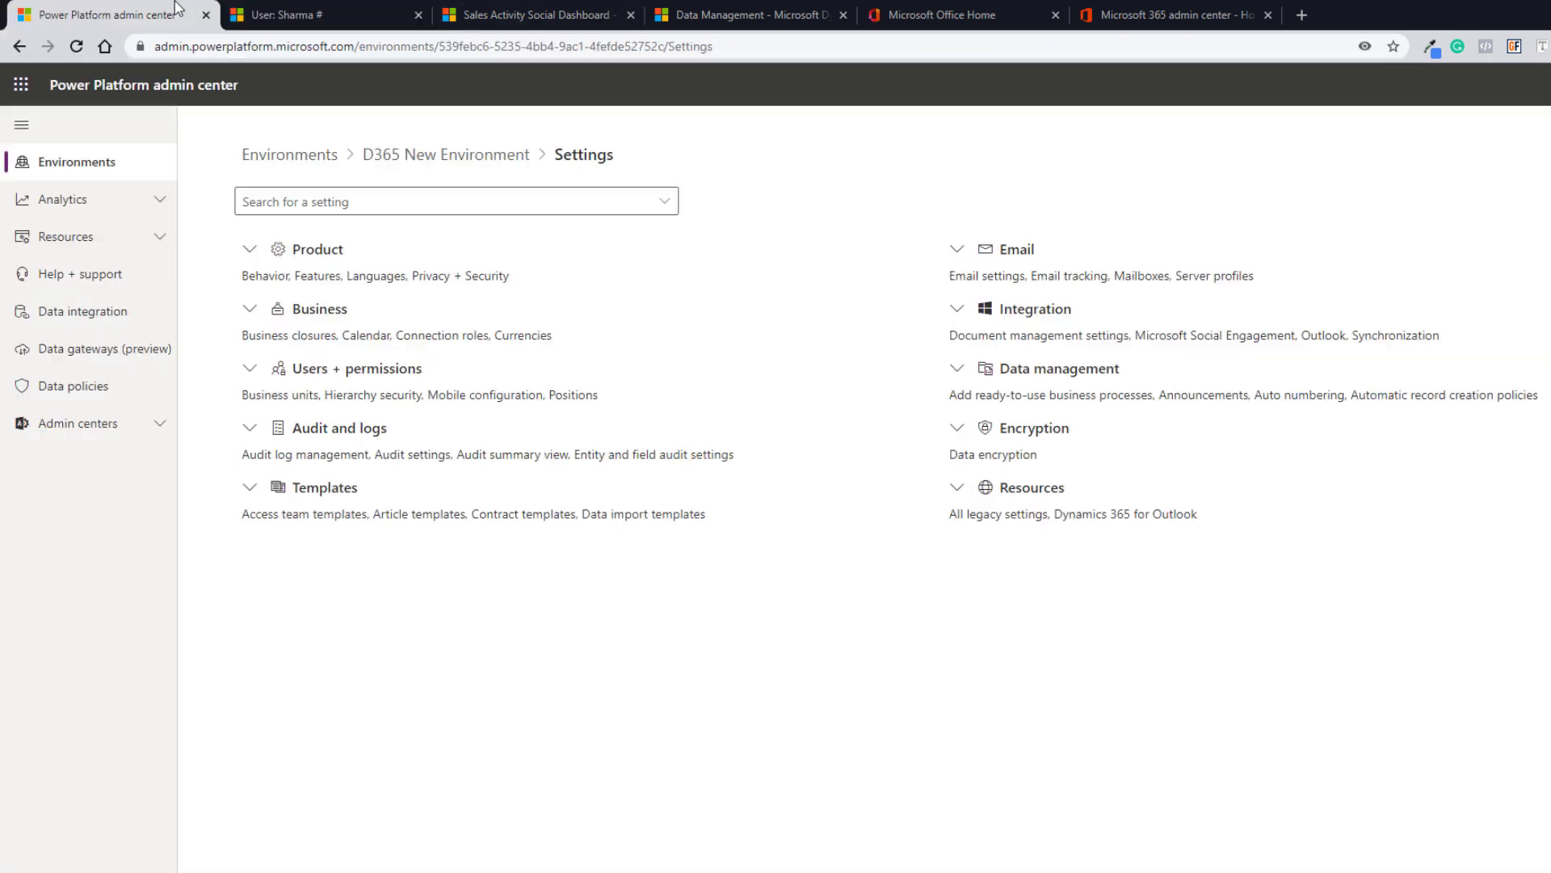
{"action": "left_click", "coordinate": [293, 10]}
{"action": "left_click", "coordinate": [123, 10]}
{"action": "left_click", "coordinate": [314, 377]}
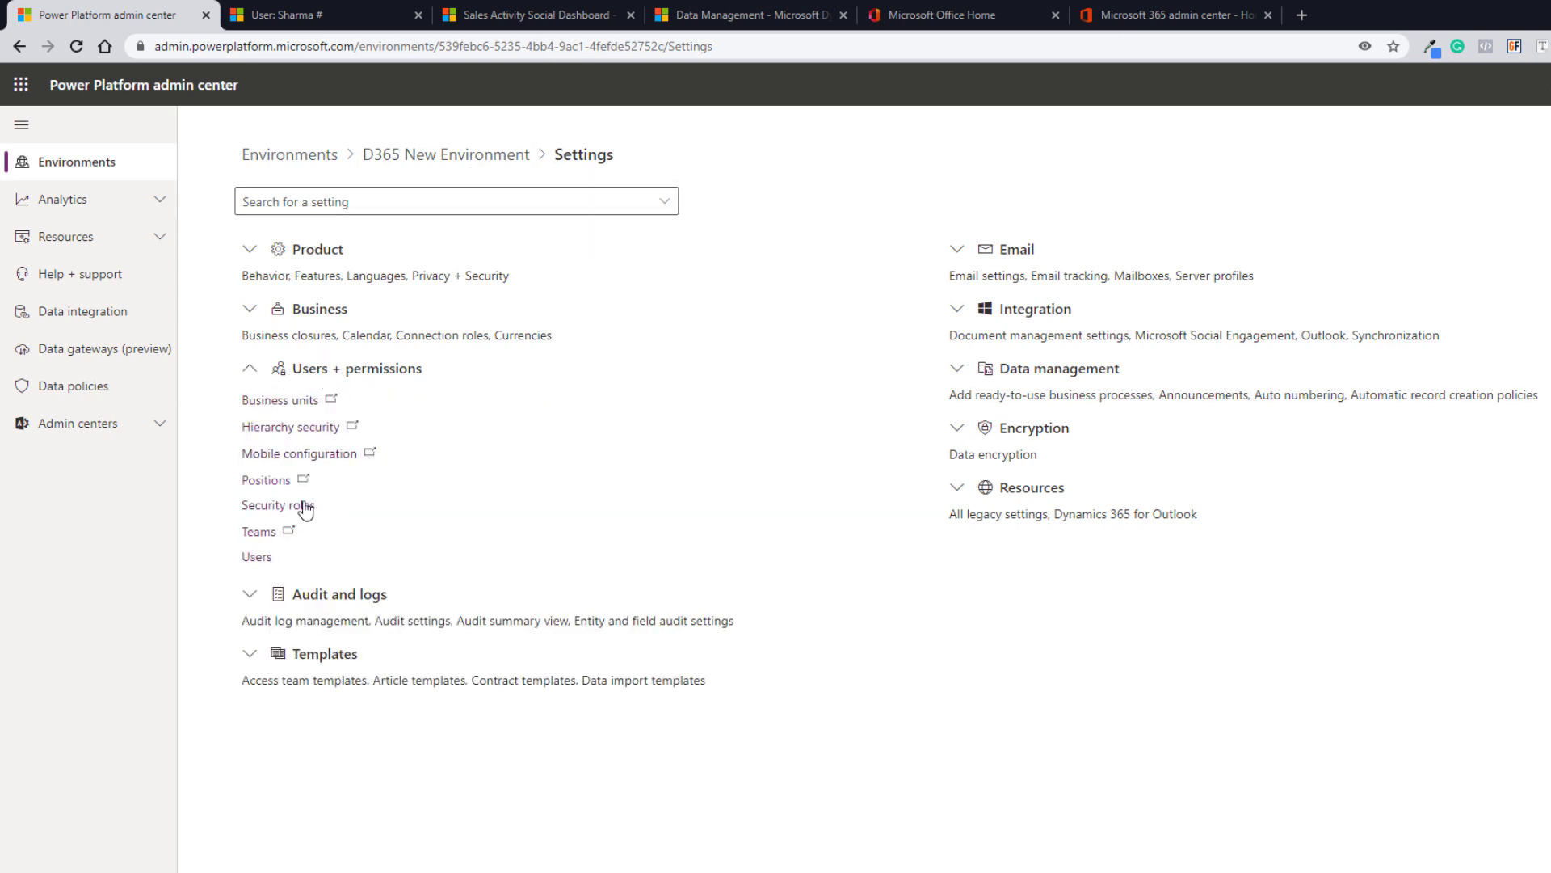
{"action": "left_click", "coordinate": [268, 507]}
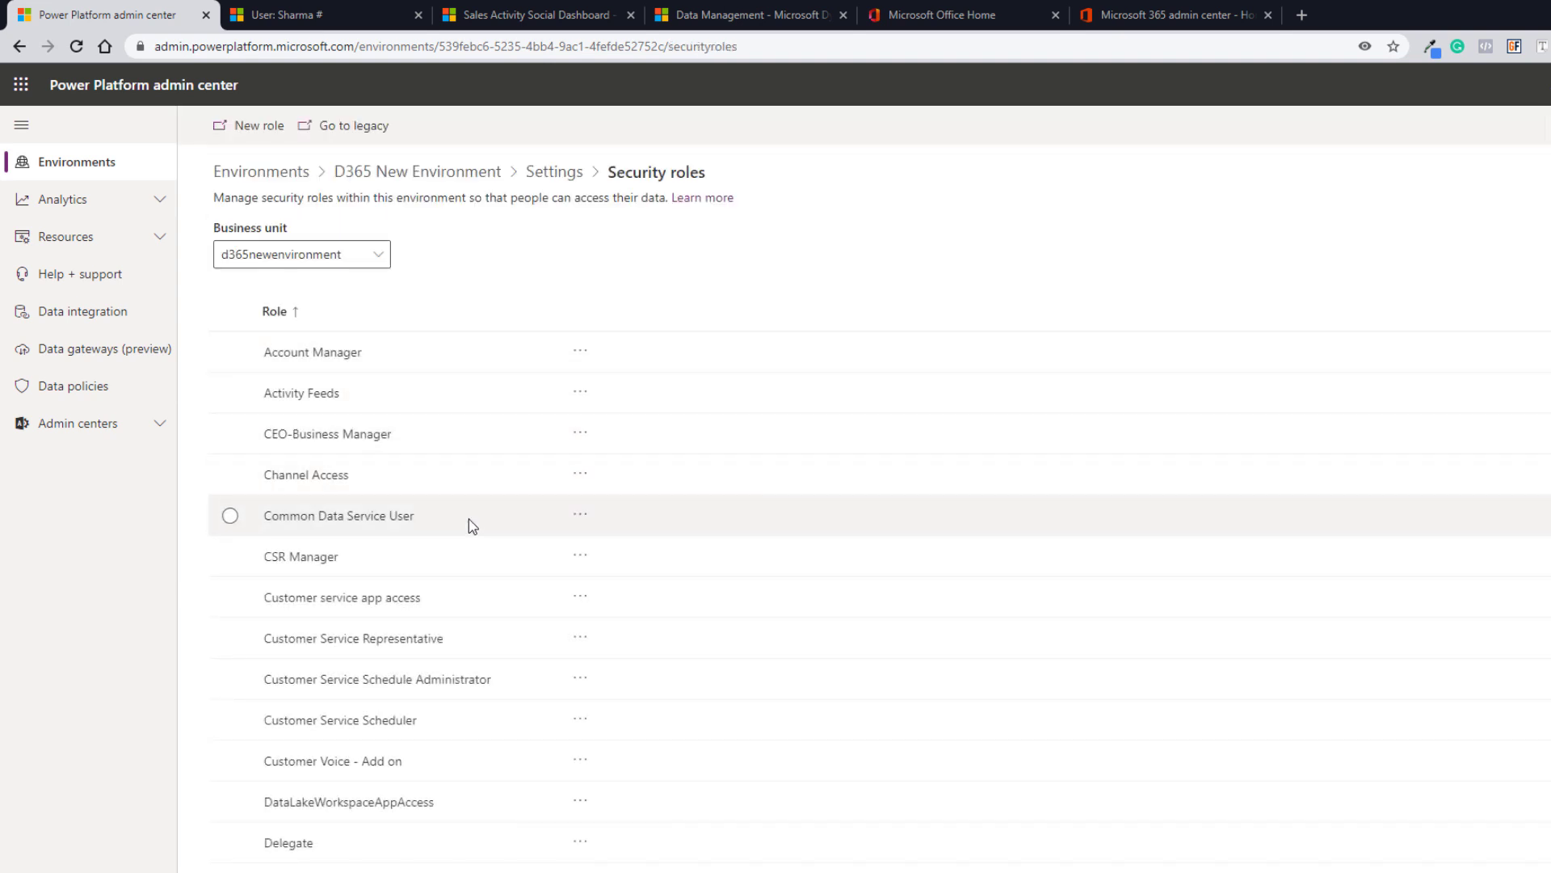
{"action": "scroll", "coordinate": [476, 642], "scroll_direction": "down", "scroll_amount": 5}
{"action": "scroll", "coordinate": [475, 651], "scroll_direction": "down", "scroll_amount": 7}
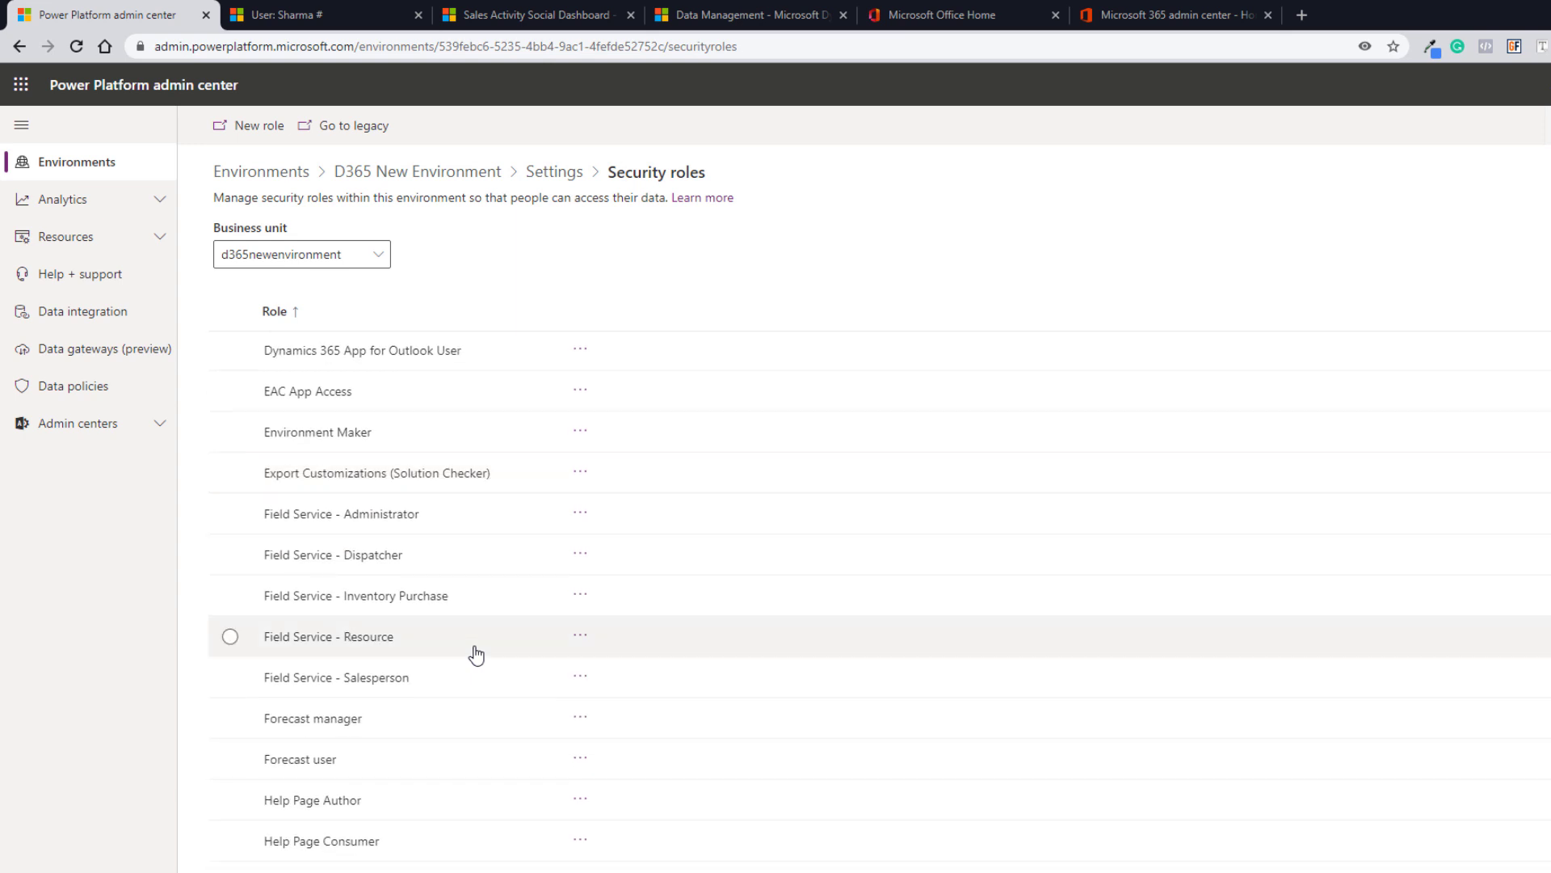
Open Dynamics 365's legacy Settings > Security > Security Roles list, then return to the admin center's roles.
{"action": "left_click", "coordinate": [739, 7]}
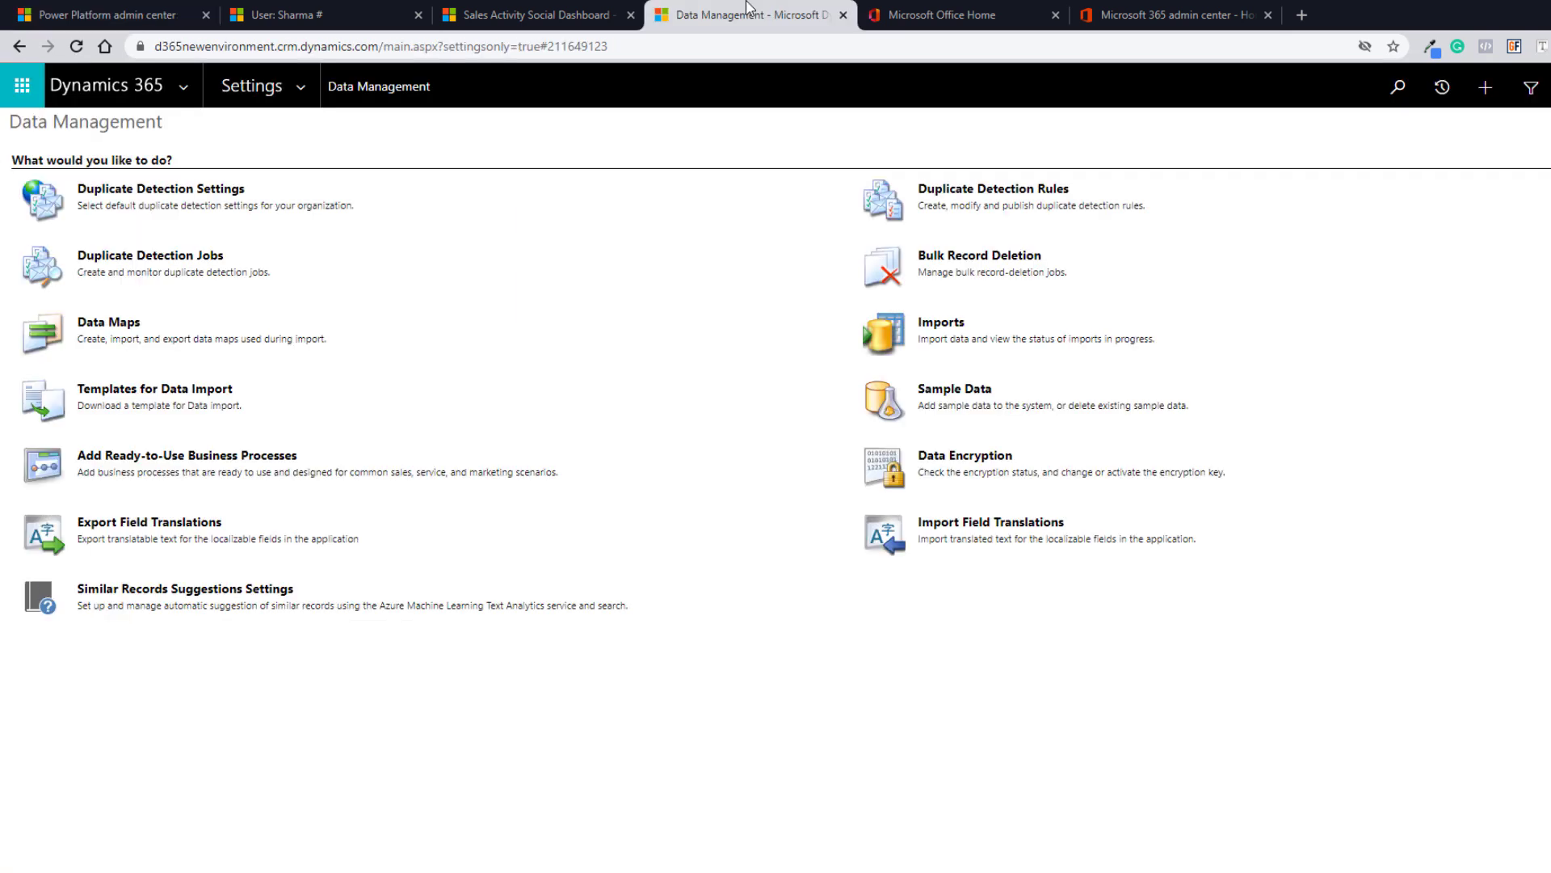
{"action": "left_click", "coordinate": [299, 89]}
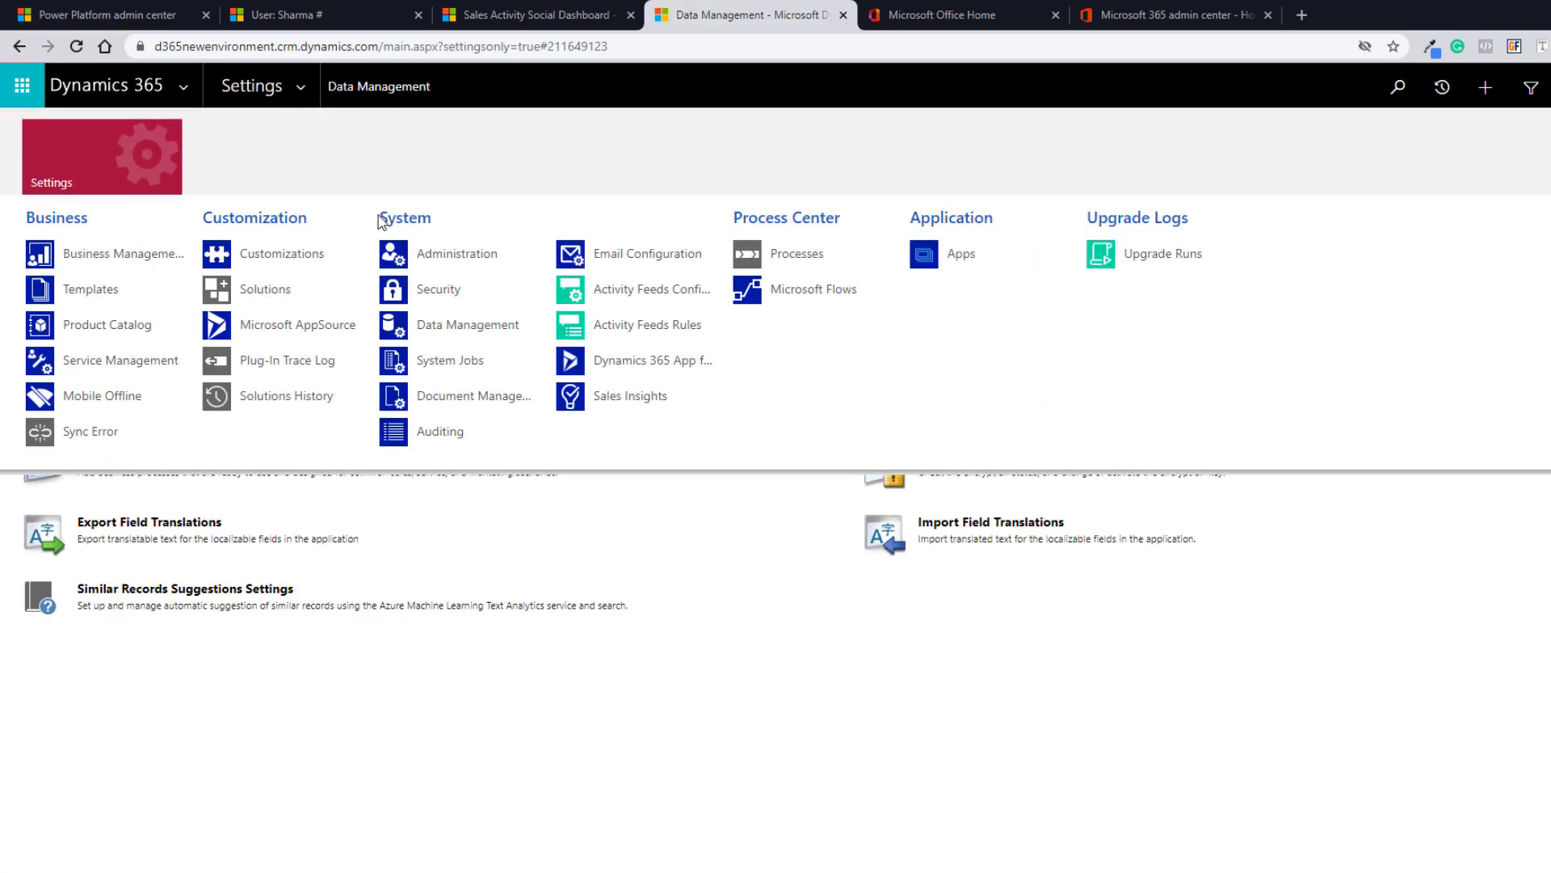
{"action": "left_click", "coordinate": [416, 288]}
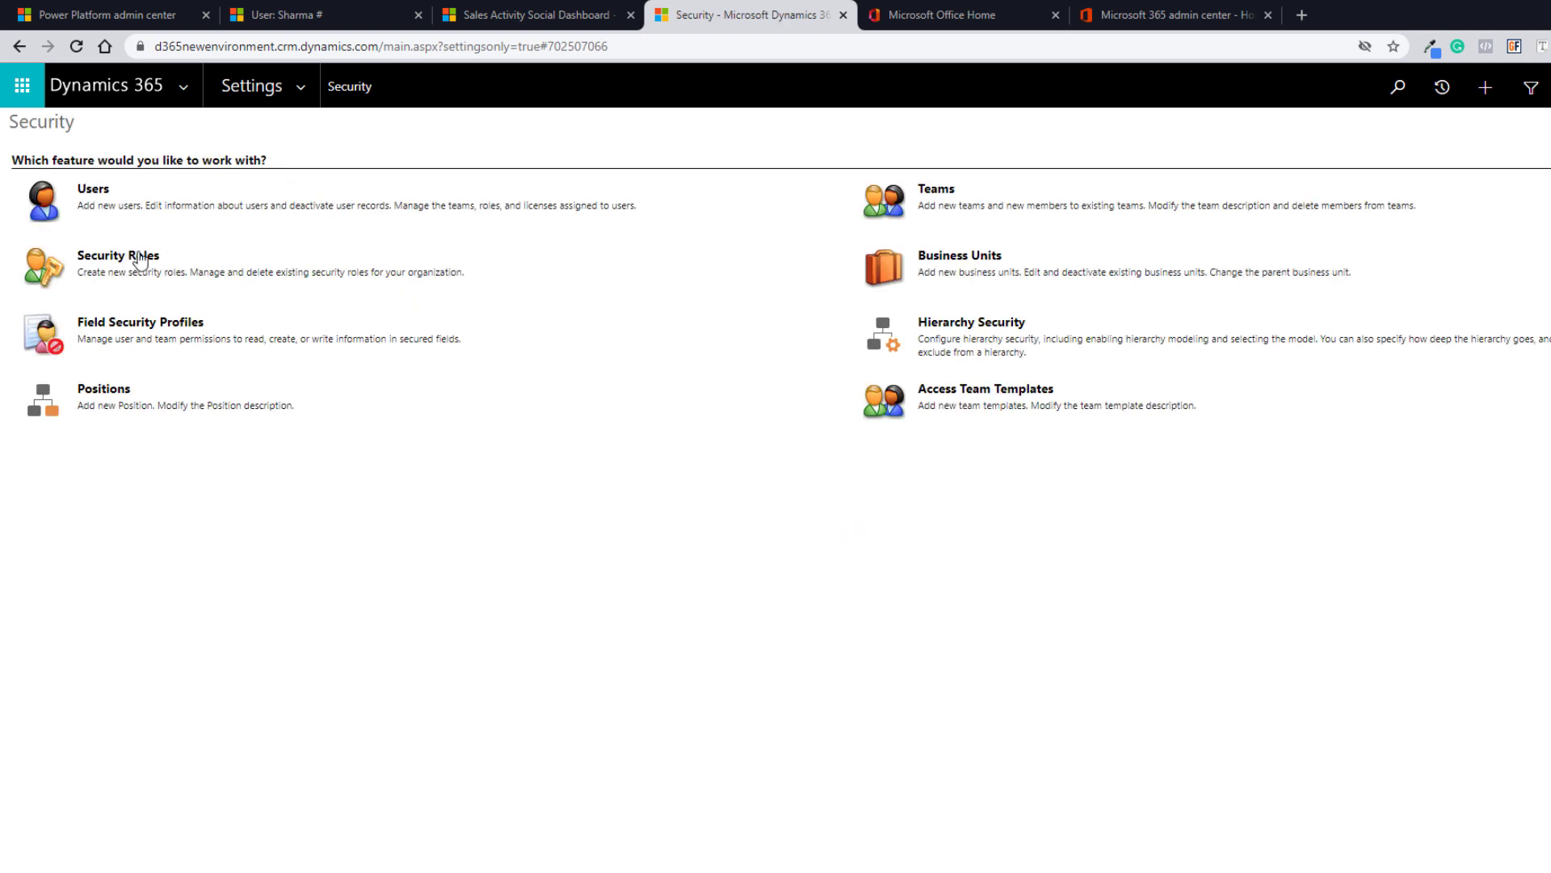
{"action": "left_click", "coordinate": [135, 257]}
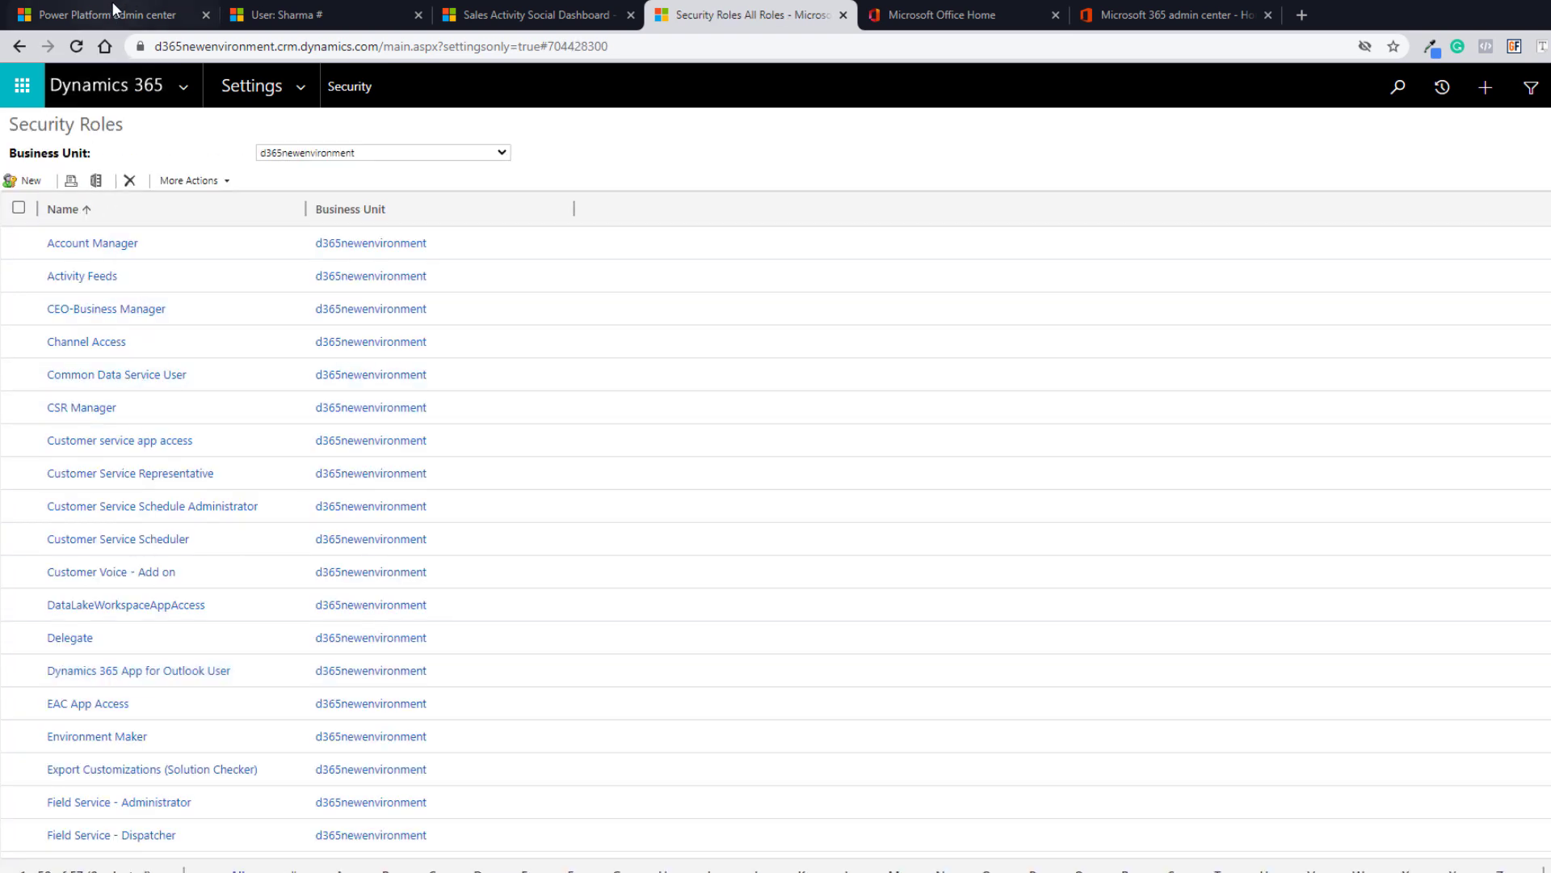
{"action": "left_click", "coordinate": [112, 12]}
{"action": "scroll", "coordinate": [320, 533], "scroll_direction": "down", "scroll_amount": 9}
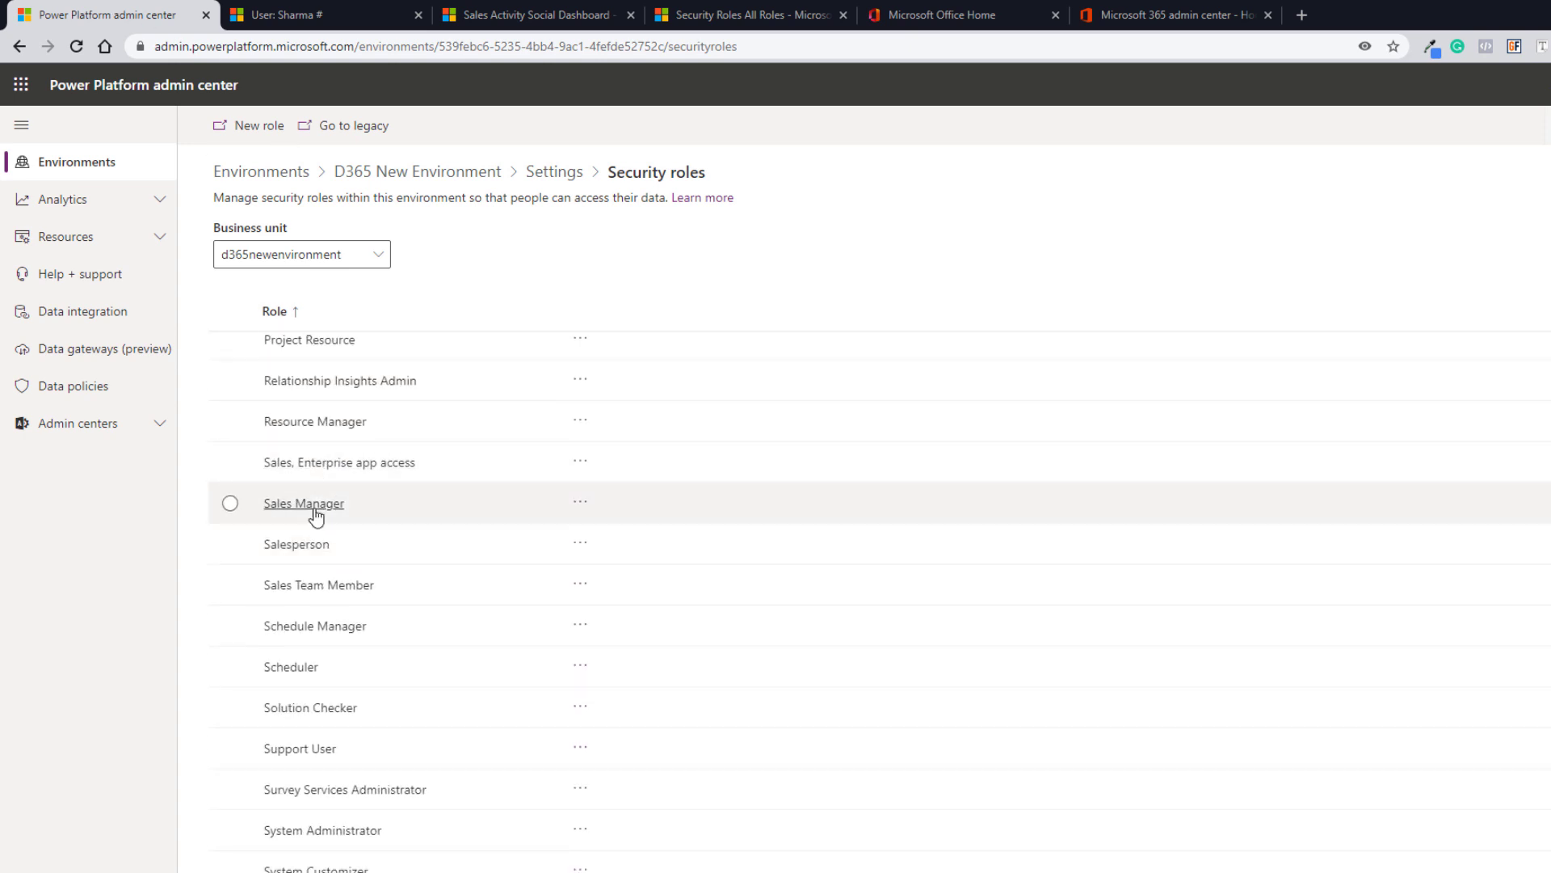
{"action": "left_click", "coordinate": [305, 504]}
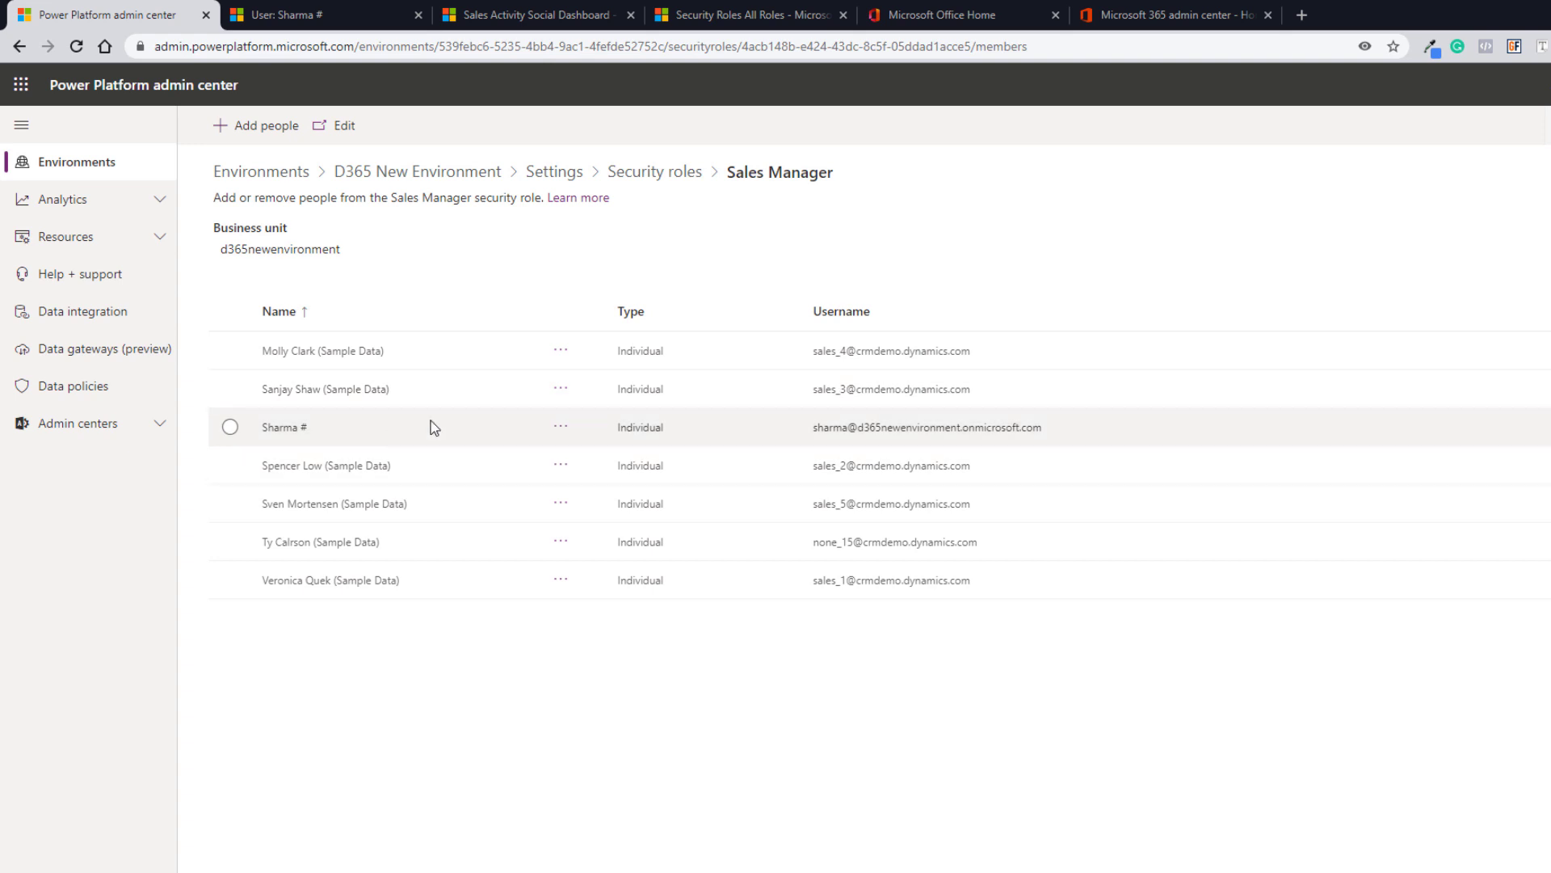
{"action": "left_click", "coordinate": [564, 429]}
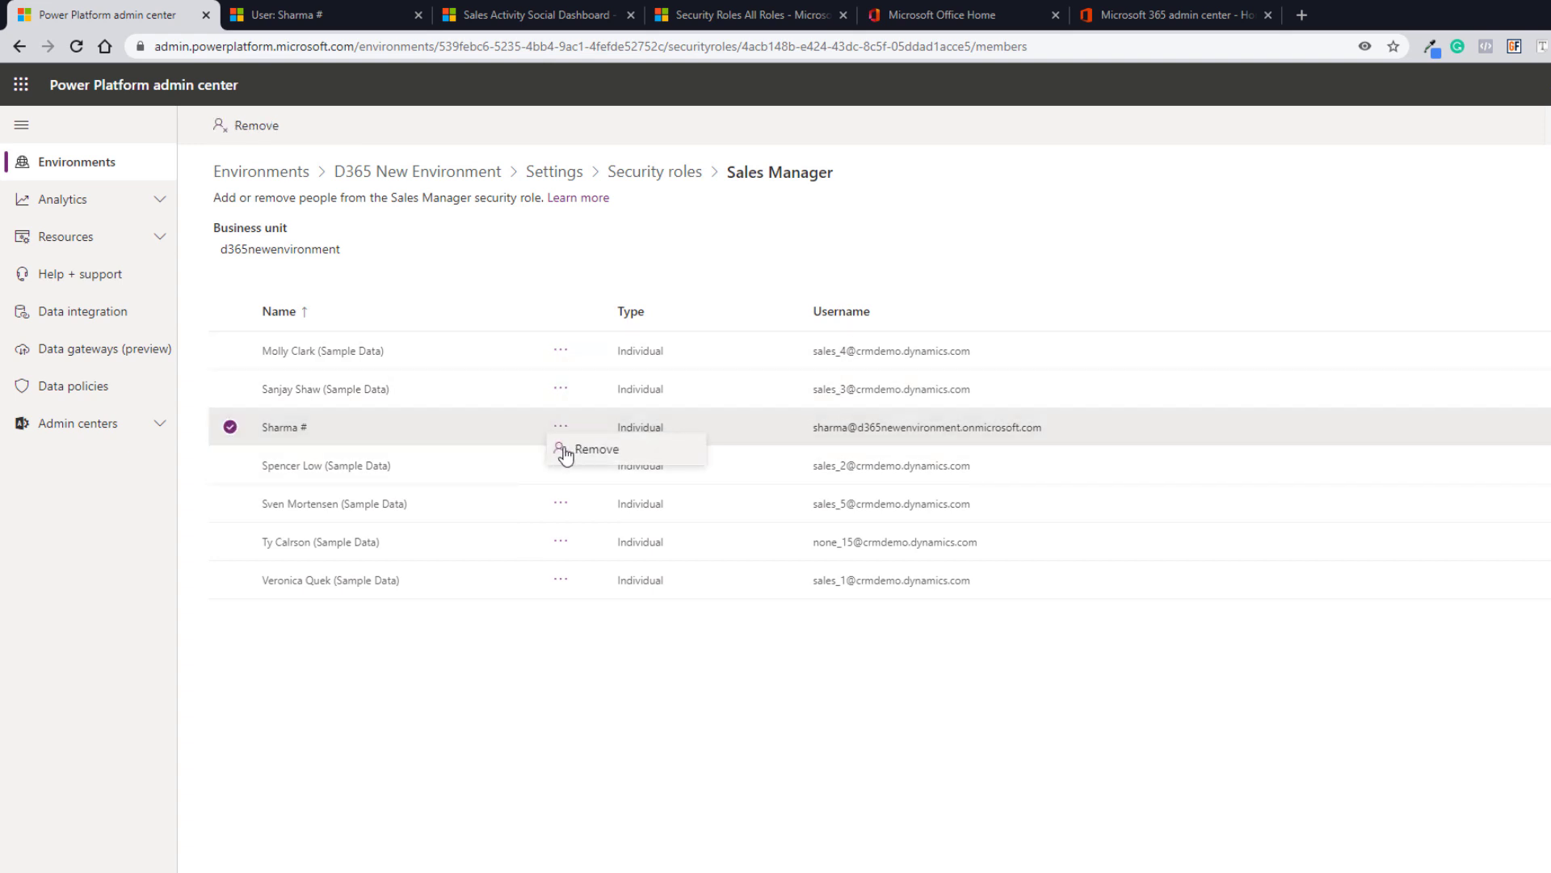
{"action": "left_click", "coordinate": [235, 349]}
{"action": "left_click", "coordinate": [231, 387]}
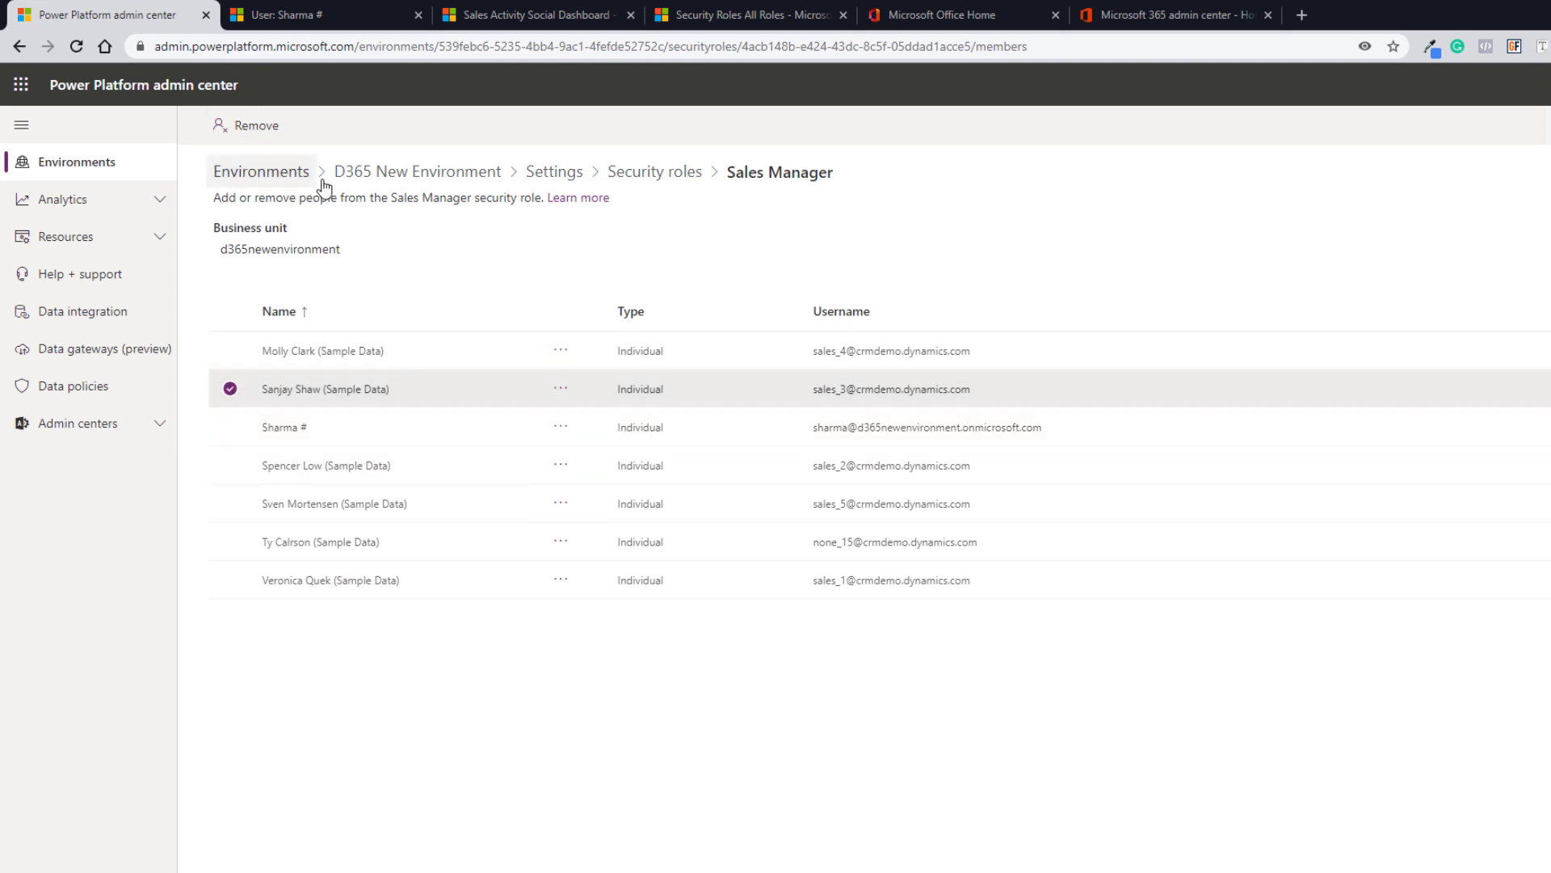
{"action": "left_click", "coordinate": [230, 389]}
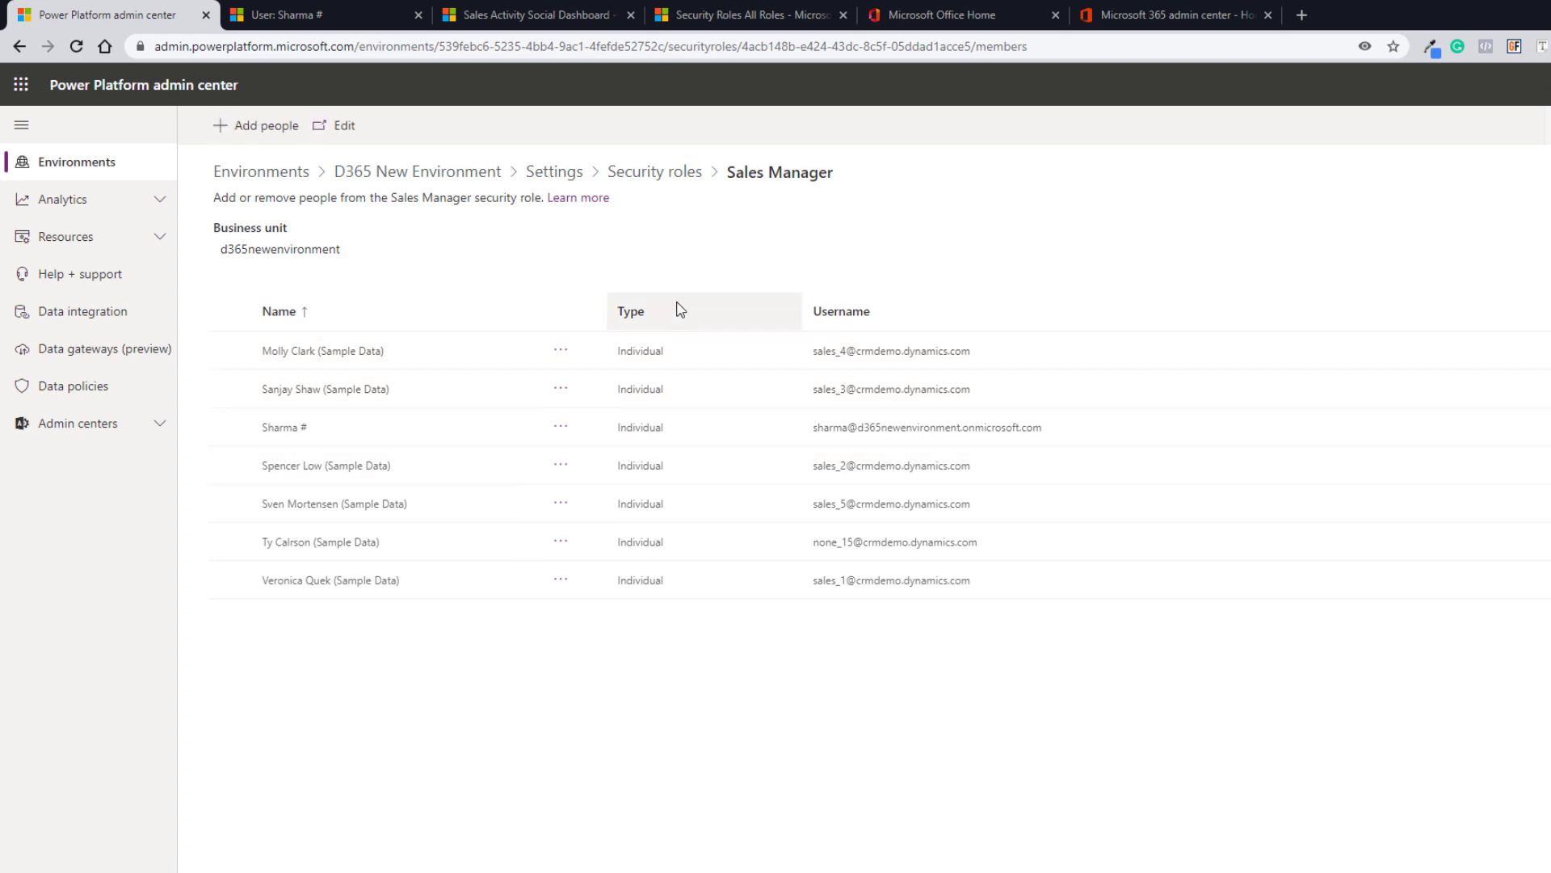
{"action": "left_click", "coordinate": [669, 178]}
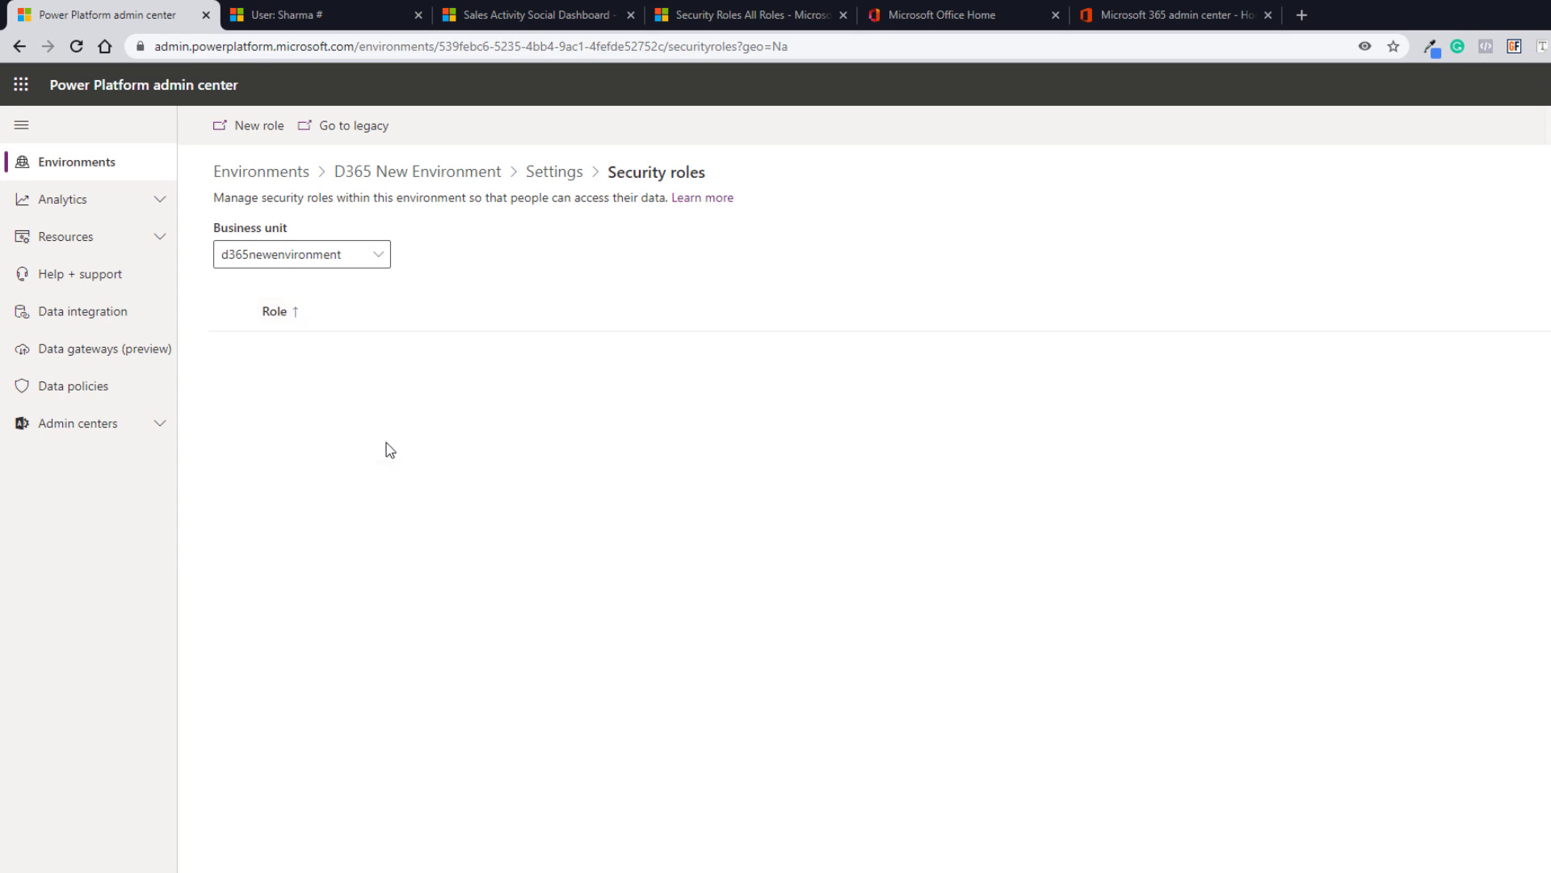
Open the Sales Manager role's privilege editor in a new tab and reopen its actions menu.
{"action": "scroll", "coordinate": [412, 461], "scroll_direction": "down", "scroll_amount": 10}
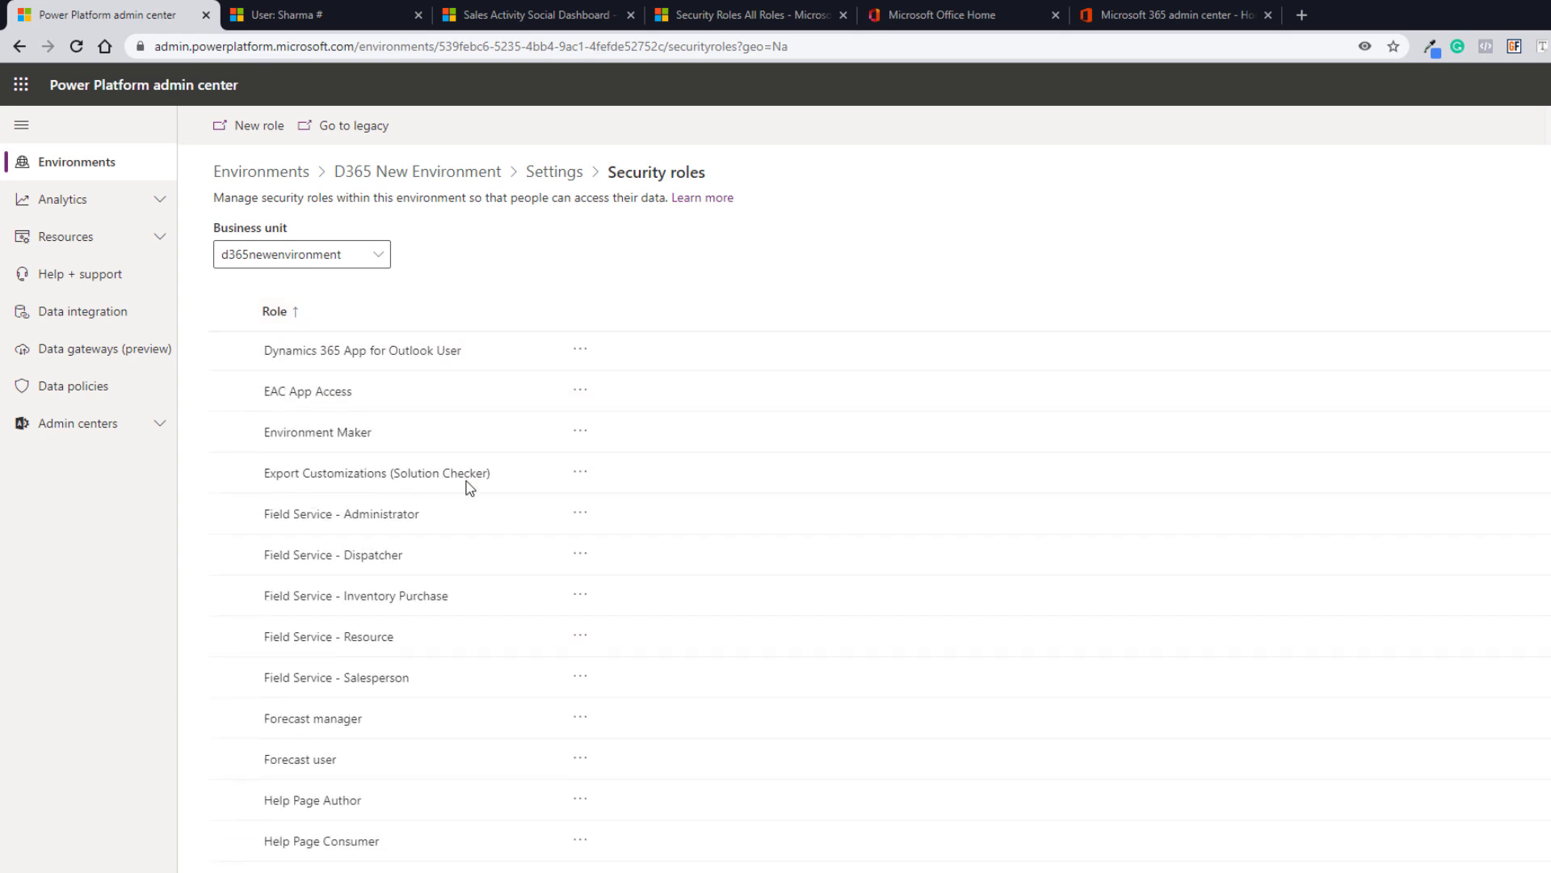
{"action": "scroll", "coordinate": [475, 497], "scroll_direction": "down", "scroll_amount": 10}
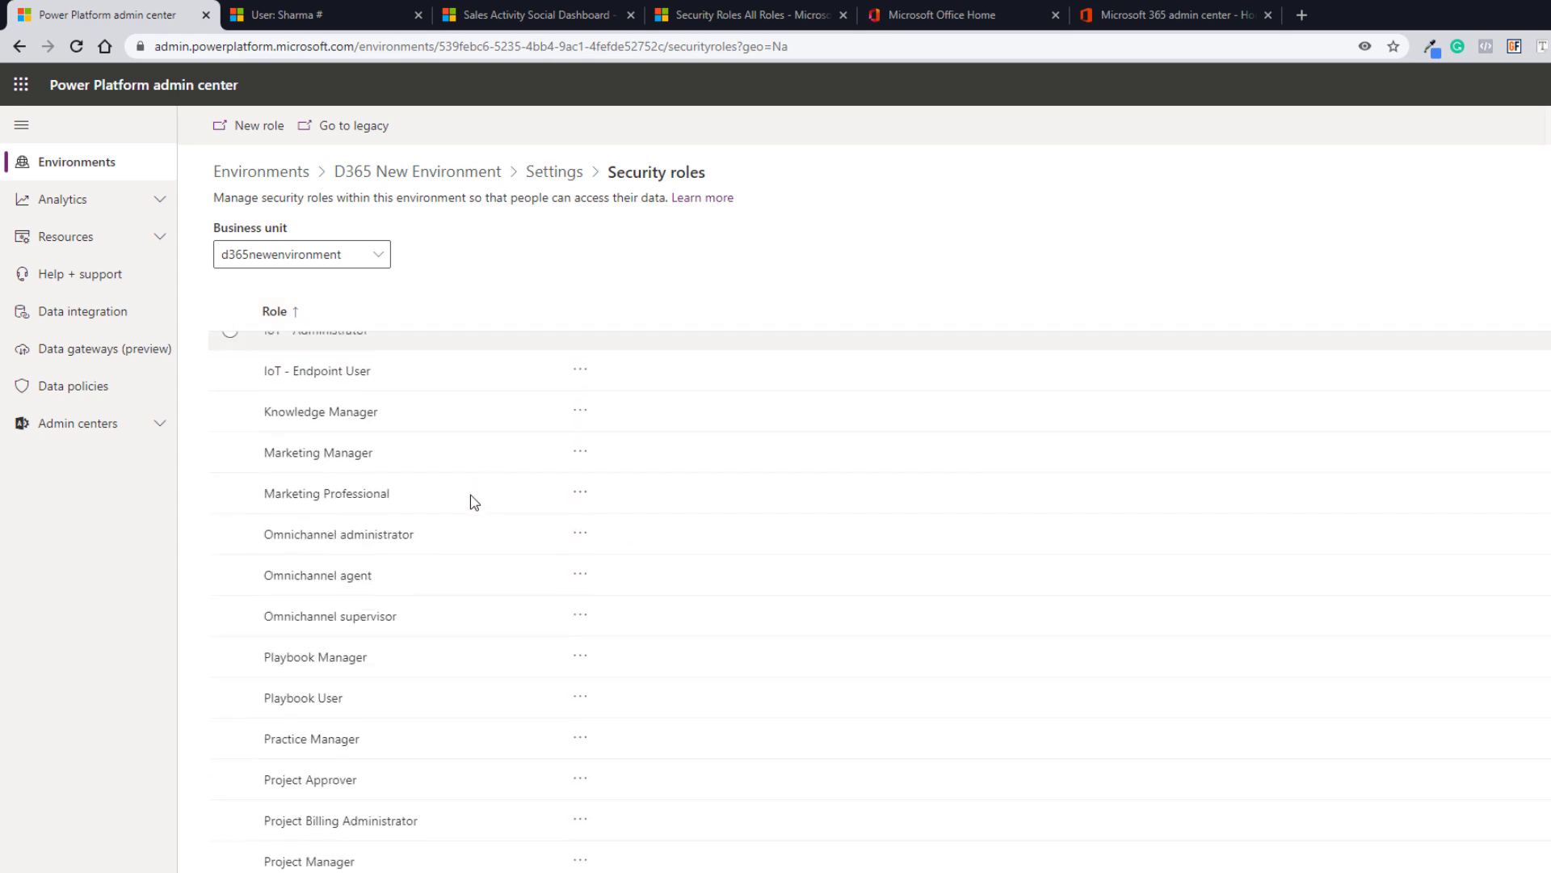
{"action": "scroll", "coordinate": [475, 503], "scroll_direction": "down", "scroll_amount": 2}
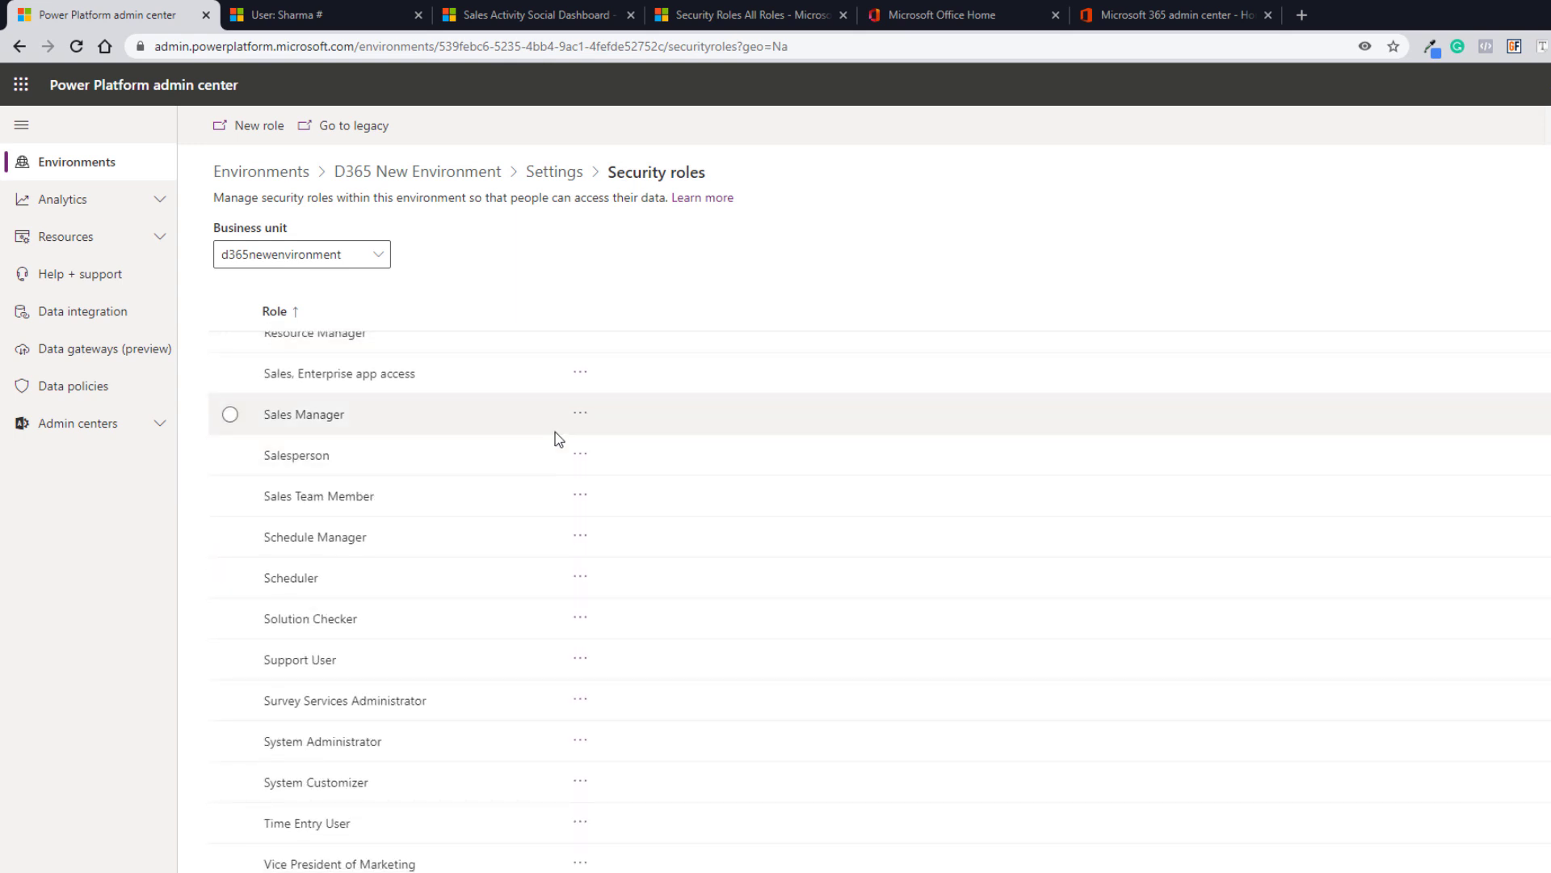
{"action": "left_click", "coordinate": [578, 419]}
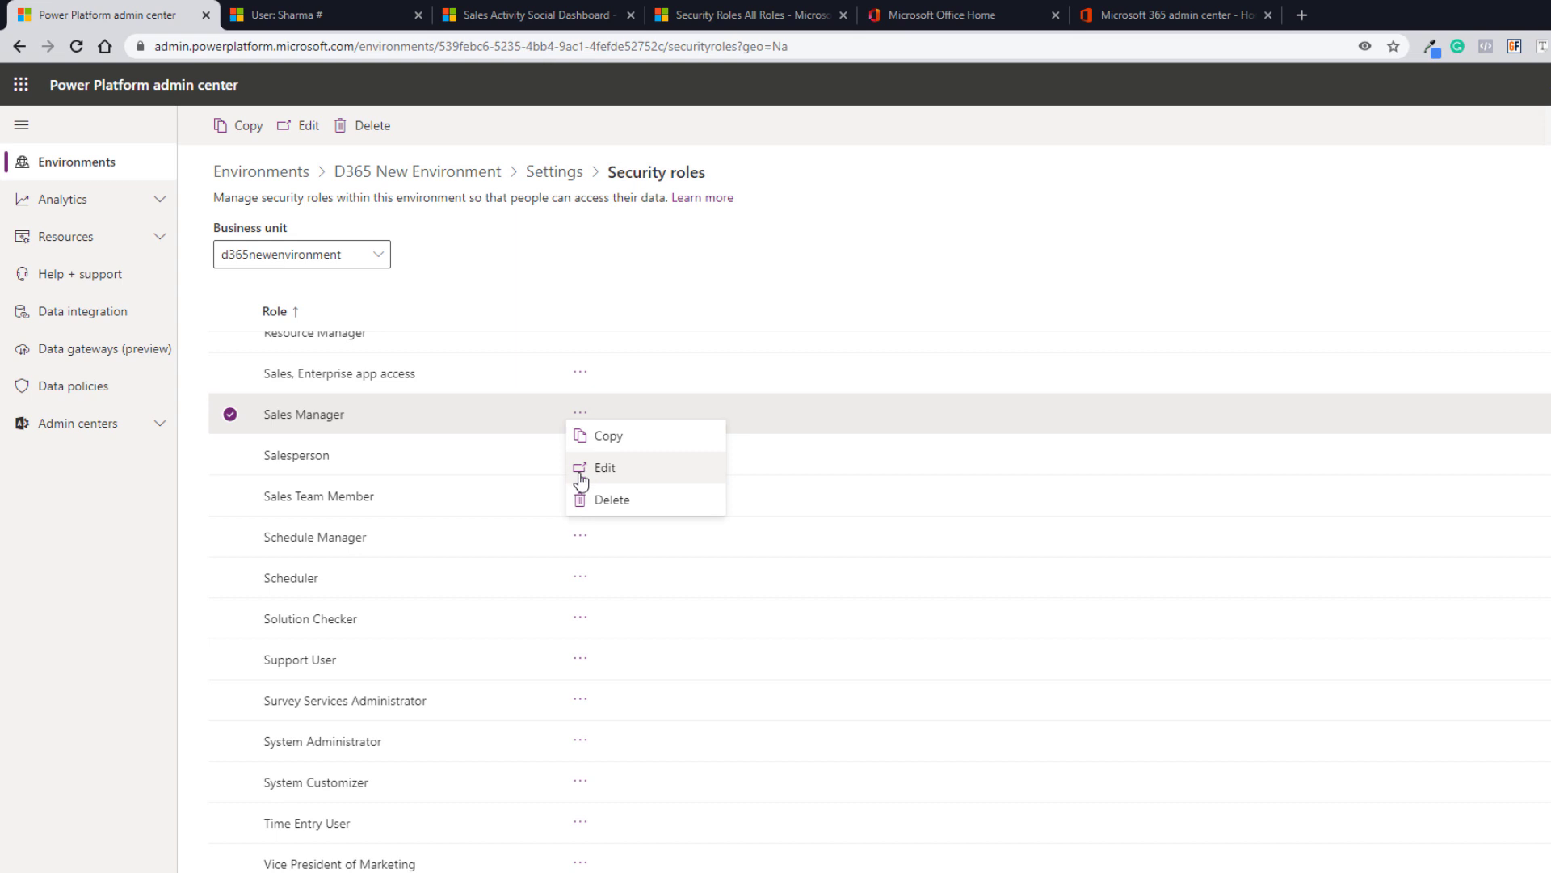
{"action": "left_click", "coordinate": [586, 477]}
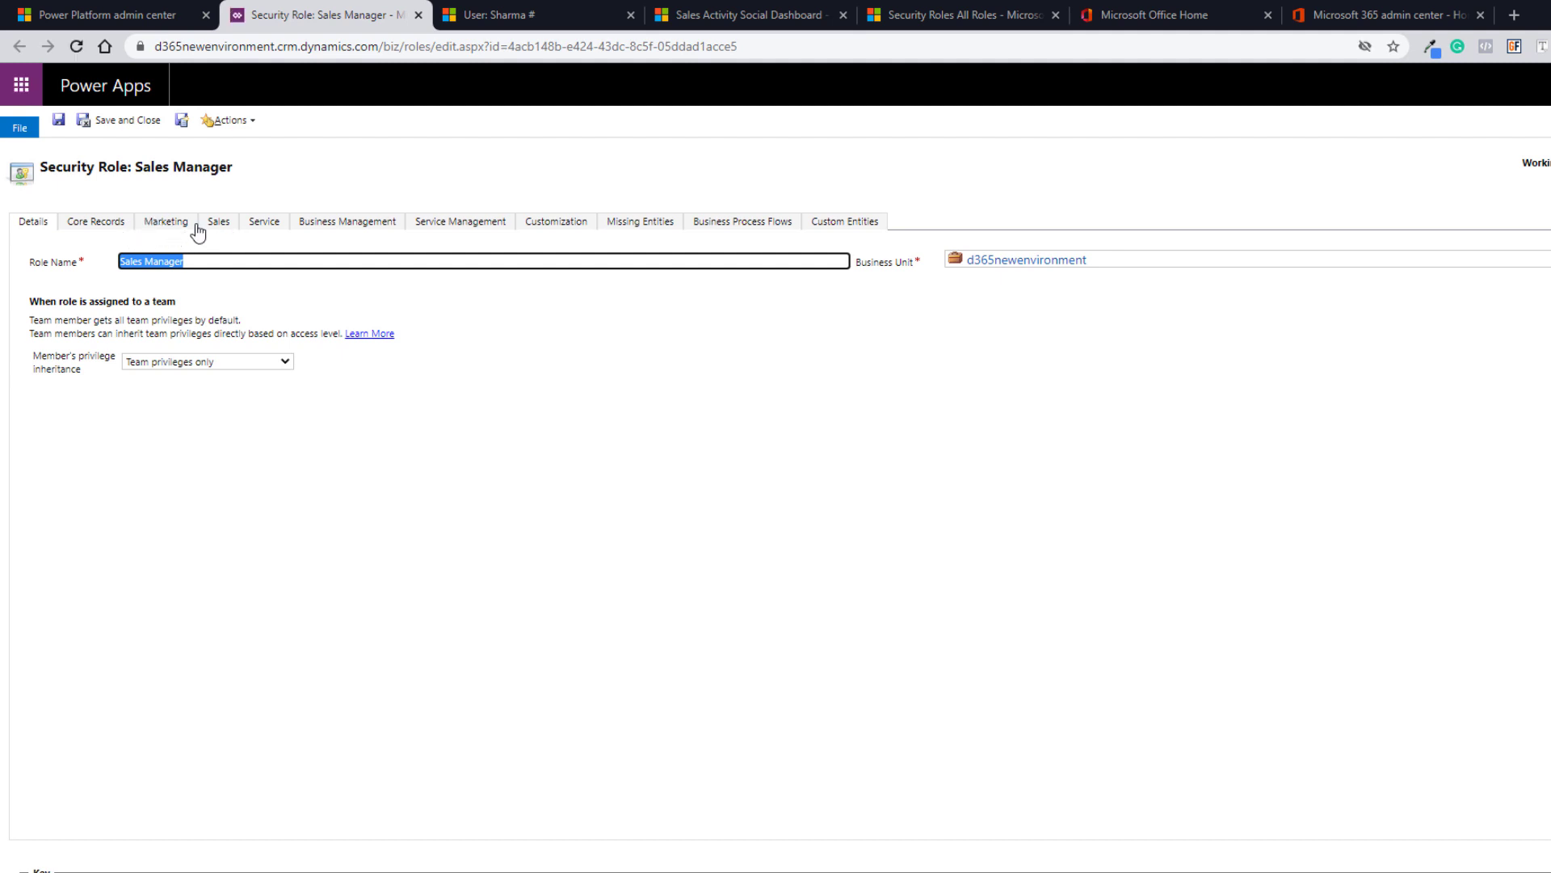
{"action": "left_click", "coordinate": [121, 14]}
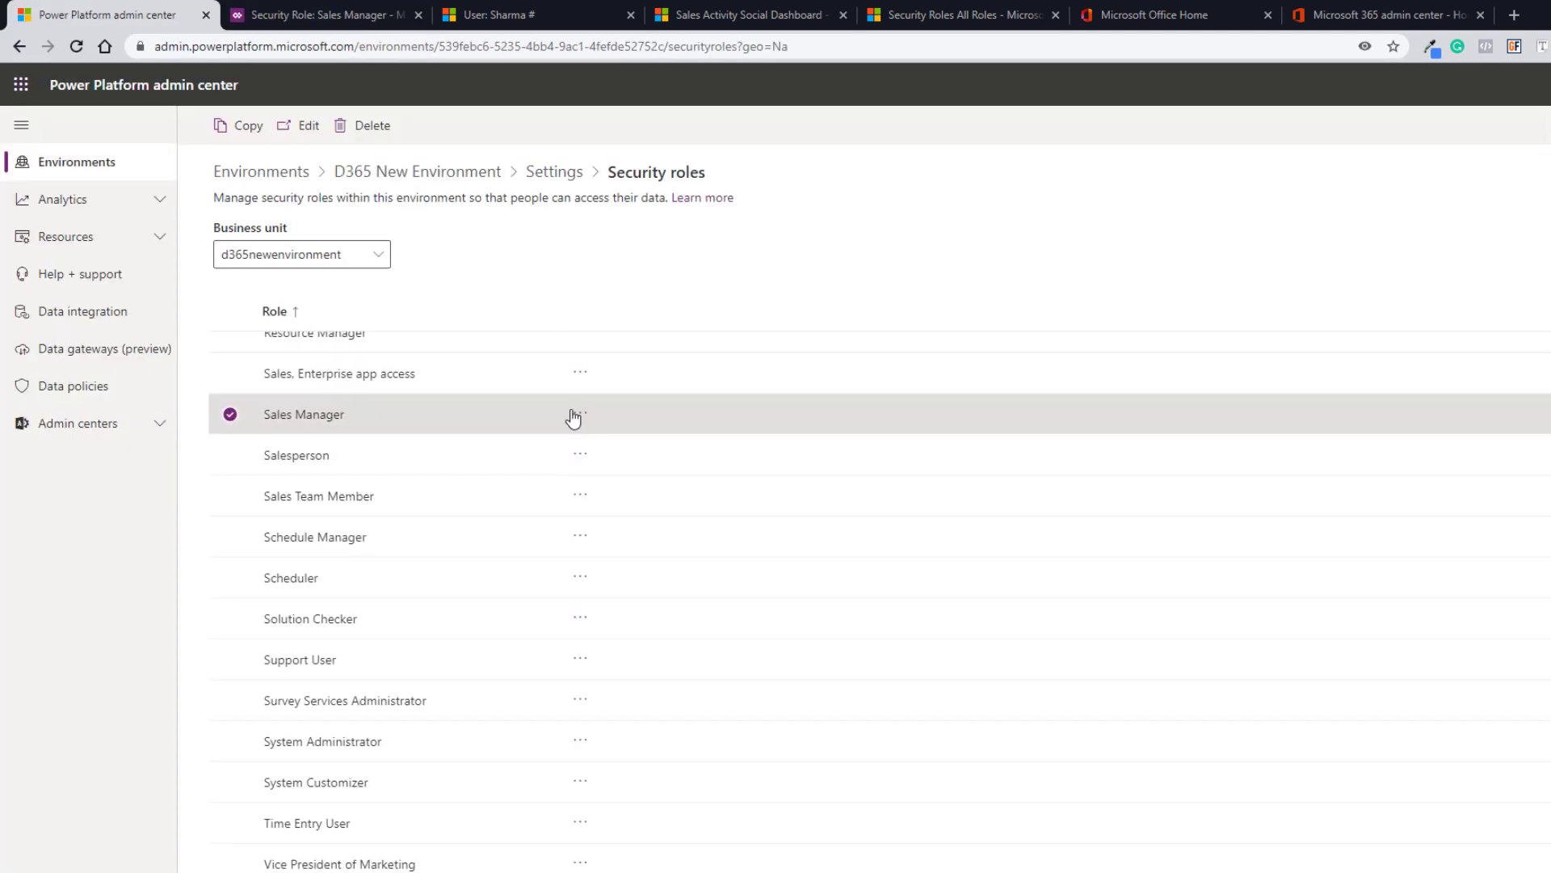
{"action": "left_click", "coordinate": [573, 417]}
Copy the Sales Manager role as 'Sales Manager Copy', select the new role, and return to the environment Settings.
{"action": "left_click", "coordinate": [616, 442]}
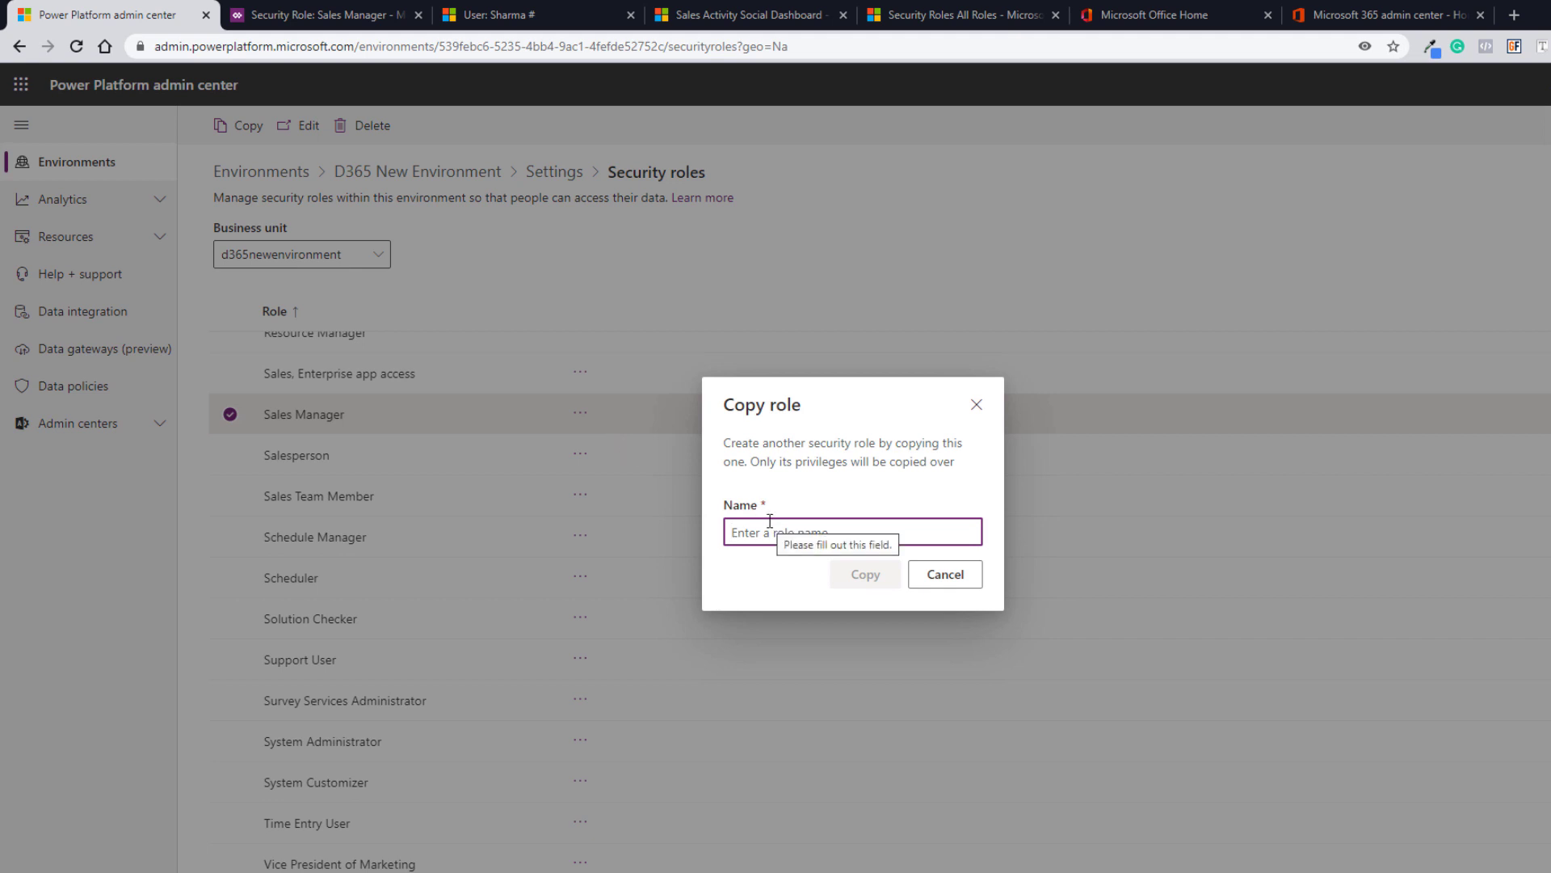
{"action": "type", "text": "sales"}
{"action": "key", "text": "ctrl+a"}
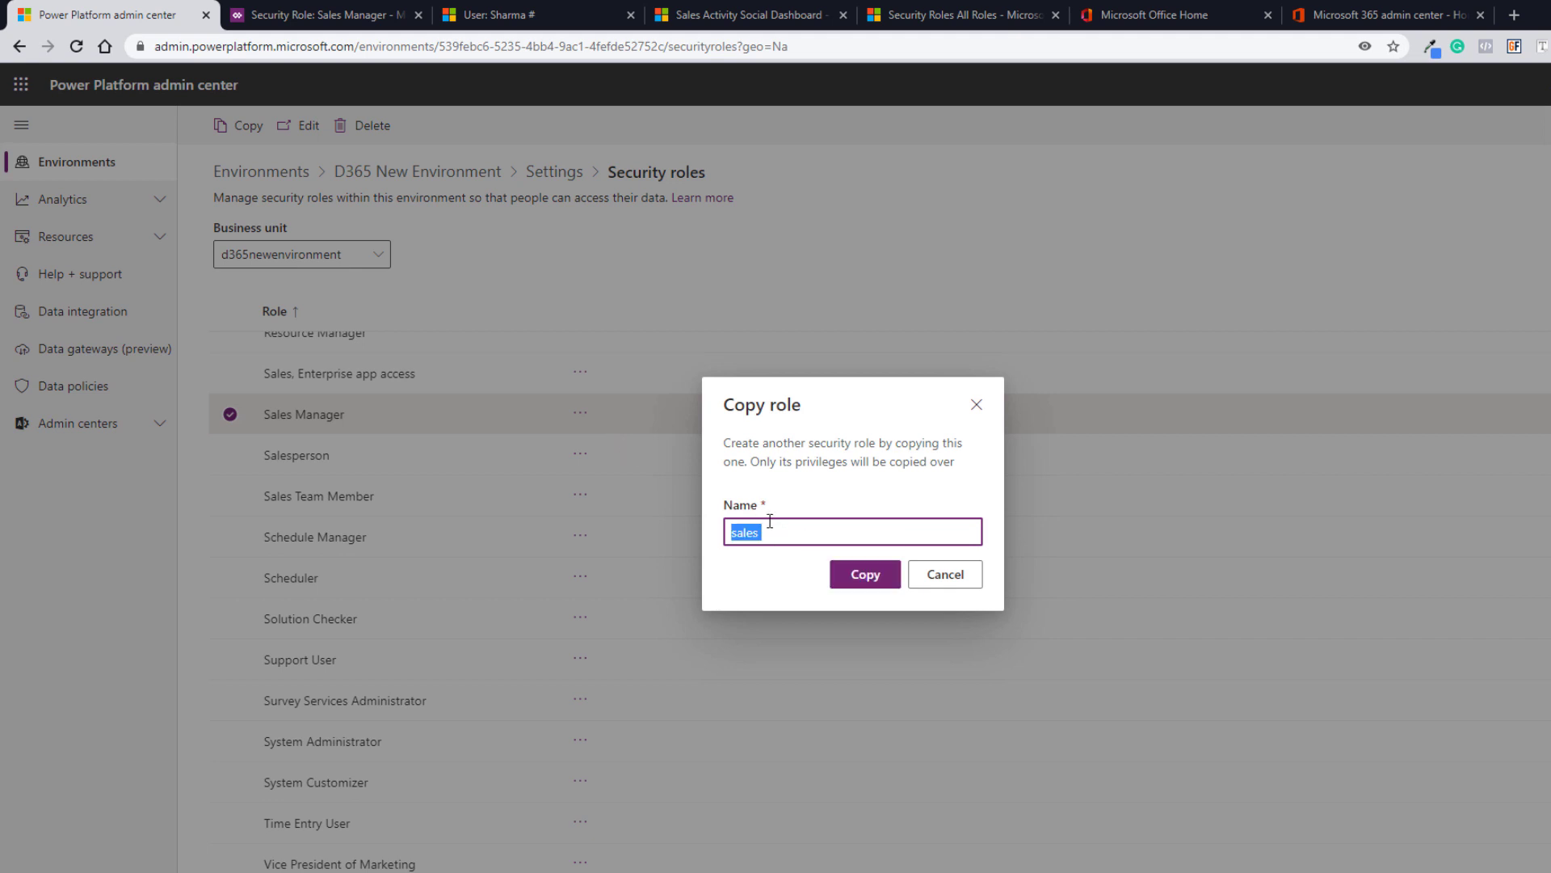
{"action": "type", "text": "Sales Manager Copy"}
{"action": "left_click", "coordinate": [837, 579]}
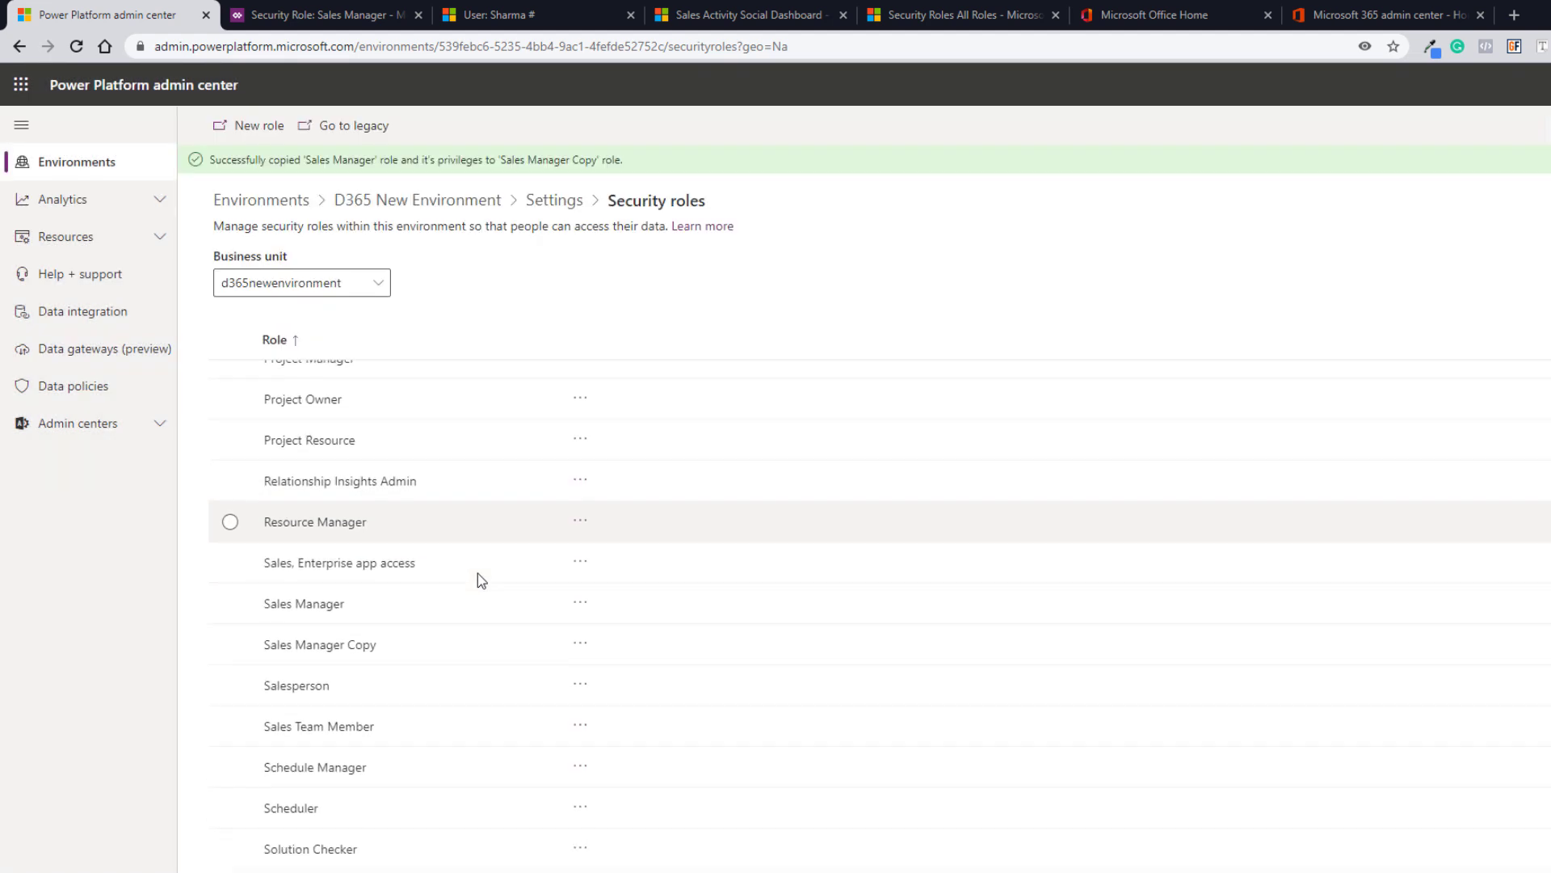
{"action": "left_click", "coordinate": [453, 611]}
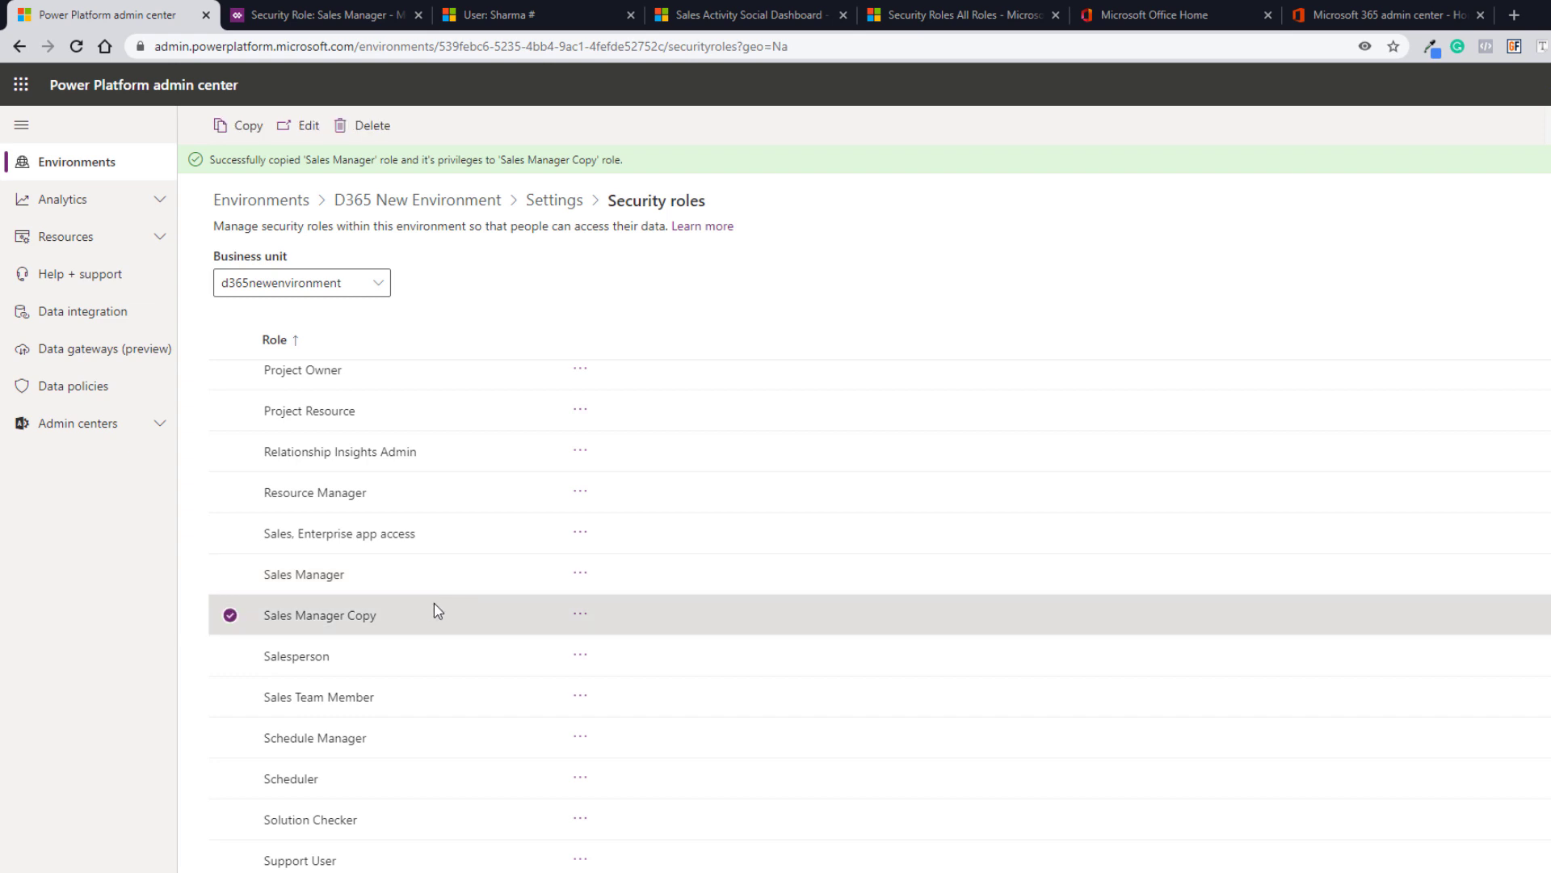
{"action": "left_click", "coordinate": [554, 199]}
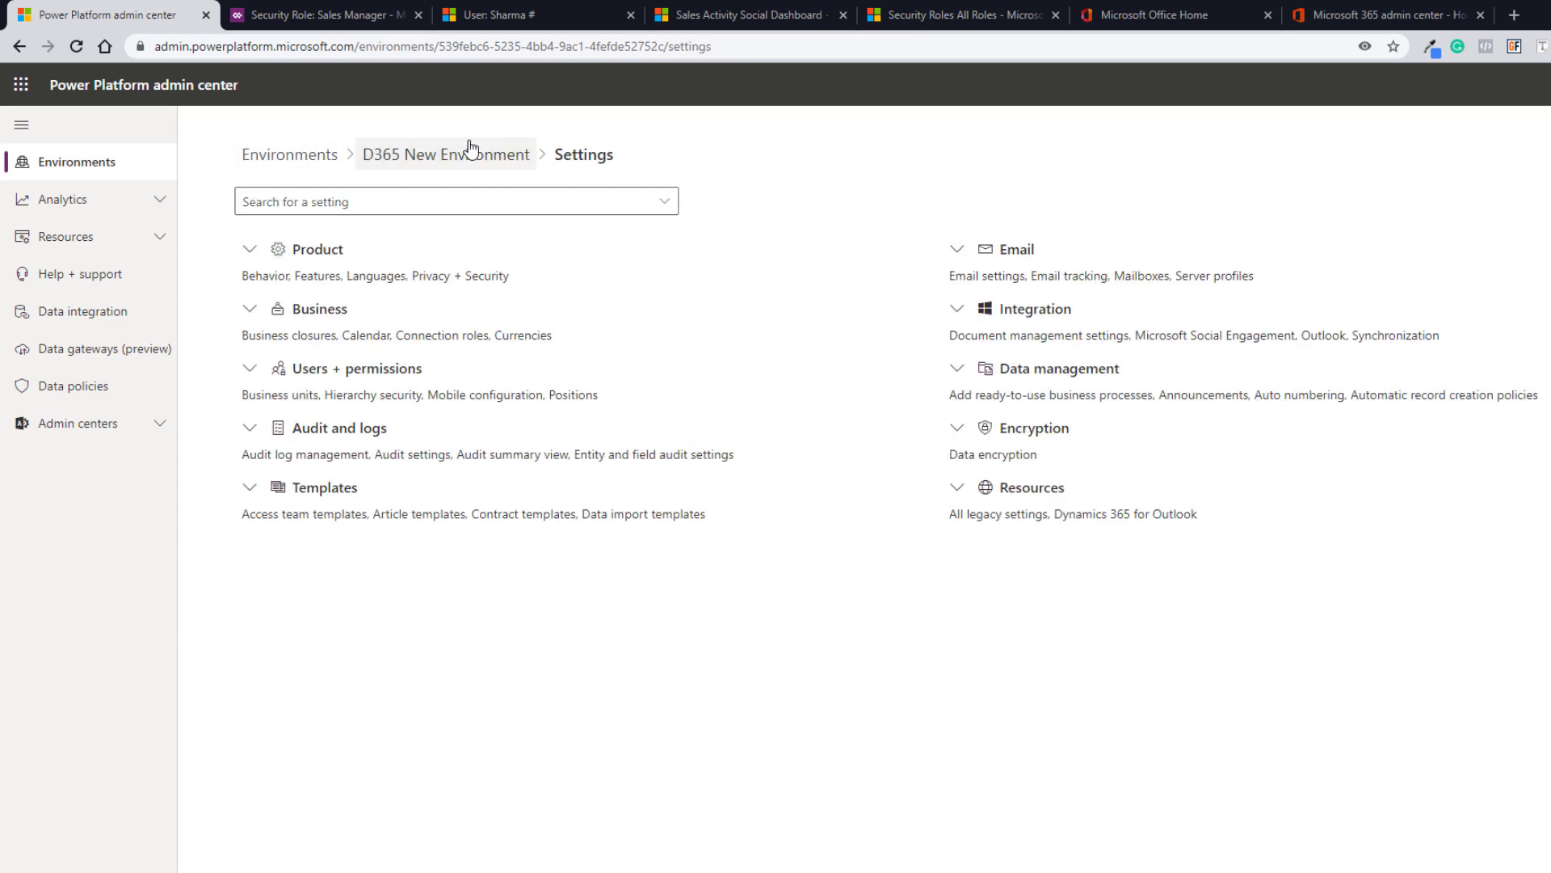
Open D365 New Environment's details and bring up the 2020 release wave 2 release notes.
{"action": "left_click", "coordinate": [435, 160]}
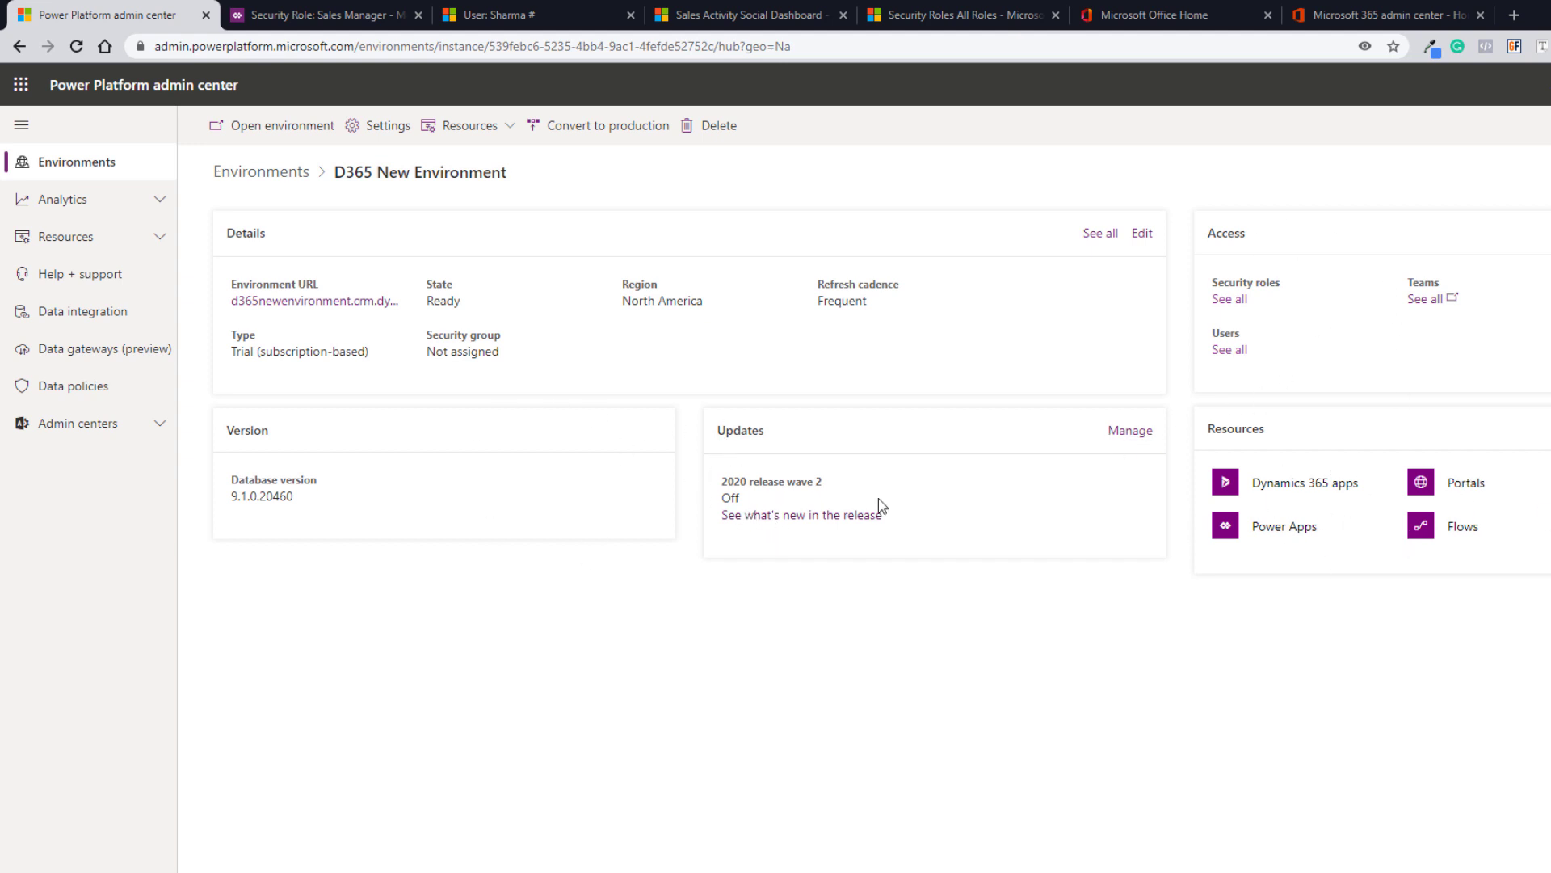
{"action": "left_click_drag", "start_coordinate": [723, 485], "coordinate": [829, 483]}
{"action": "left_click", "coordinate": [830, 487]}
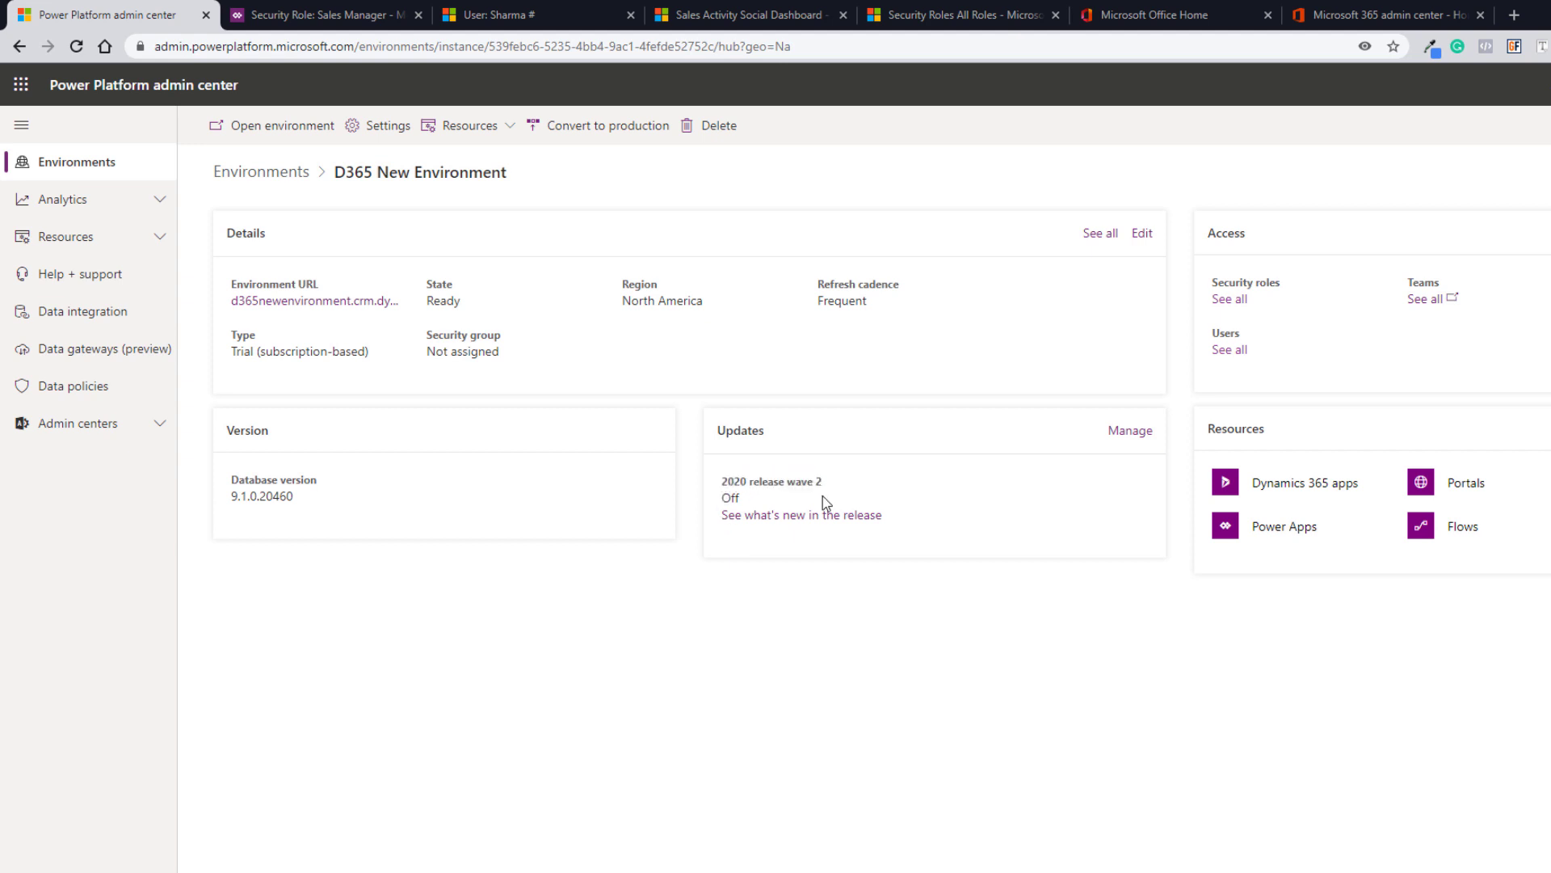
{"action": "left_click", "coordinate": [774, 517]}
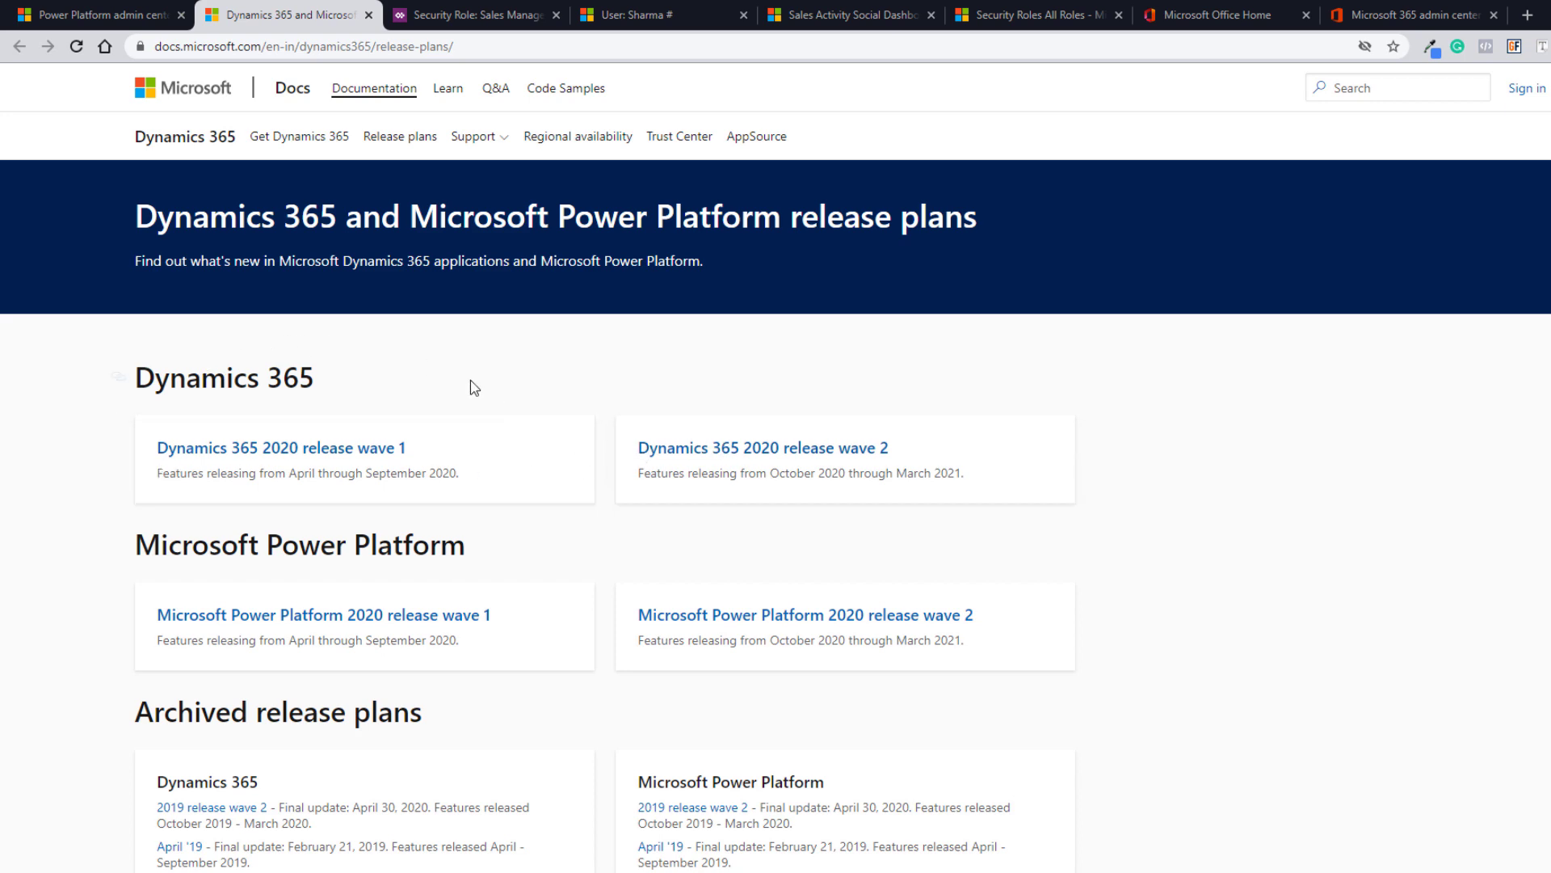
Return to the admin center and open the 2020 release wave 2 update panel from the Updates card.
{"action": "key", "text": "ctrl+shift+Tab"}
{"action": "left_click", "coordinate": [1130, 431]}
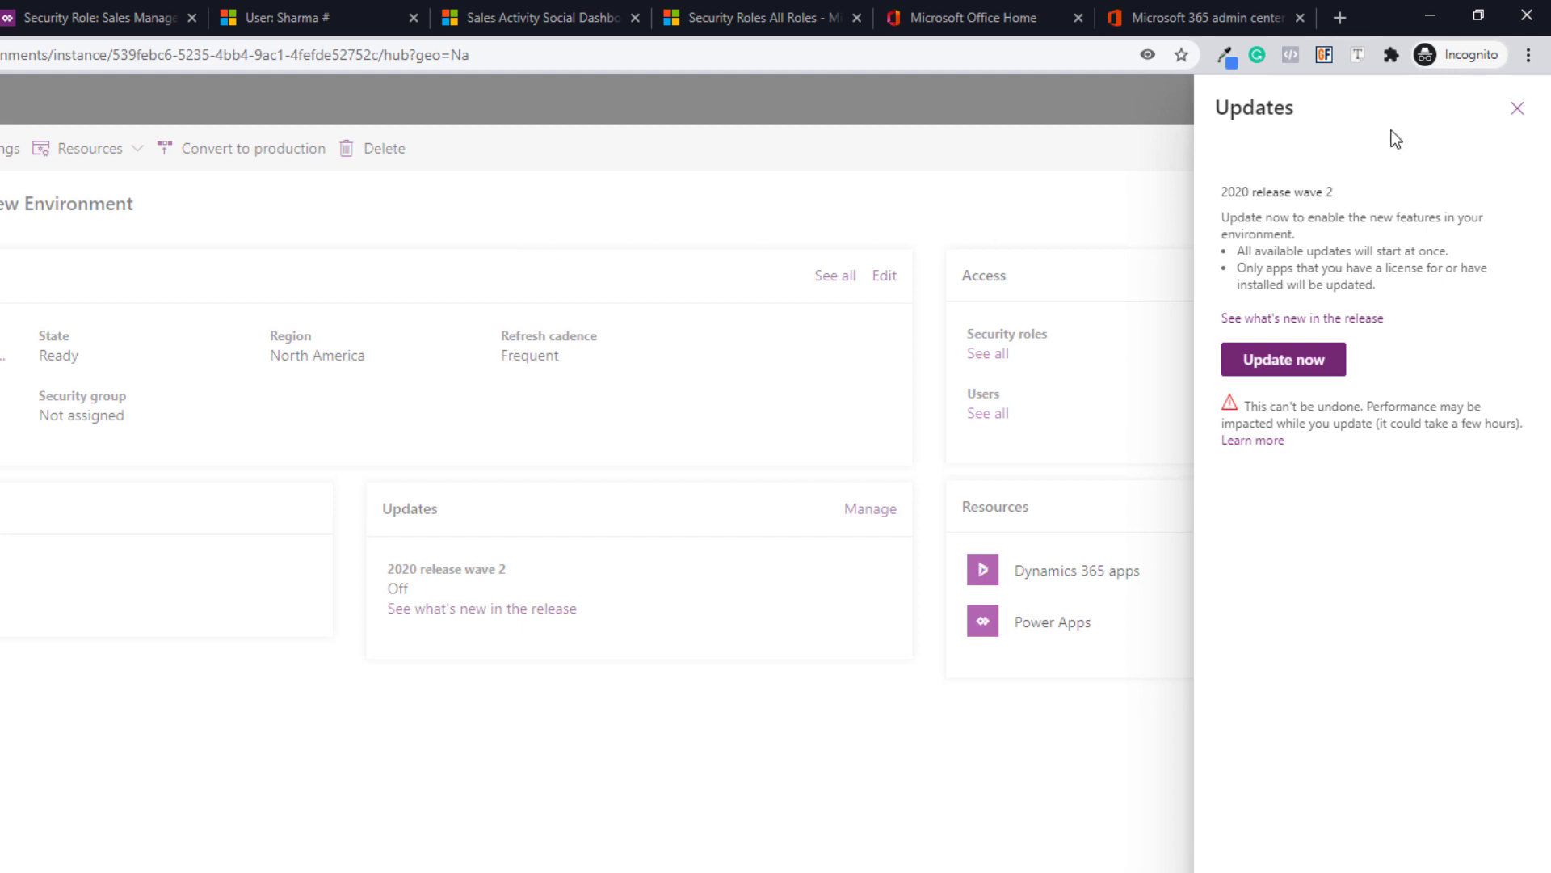
Close the Updates panel to get back to the Environments list.
{"action": "left_click", "coordinate": [1518, 108]}
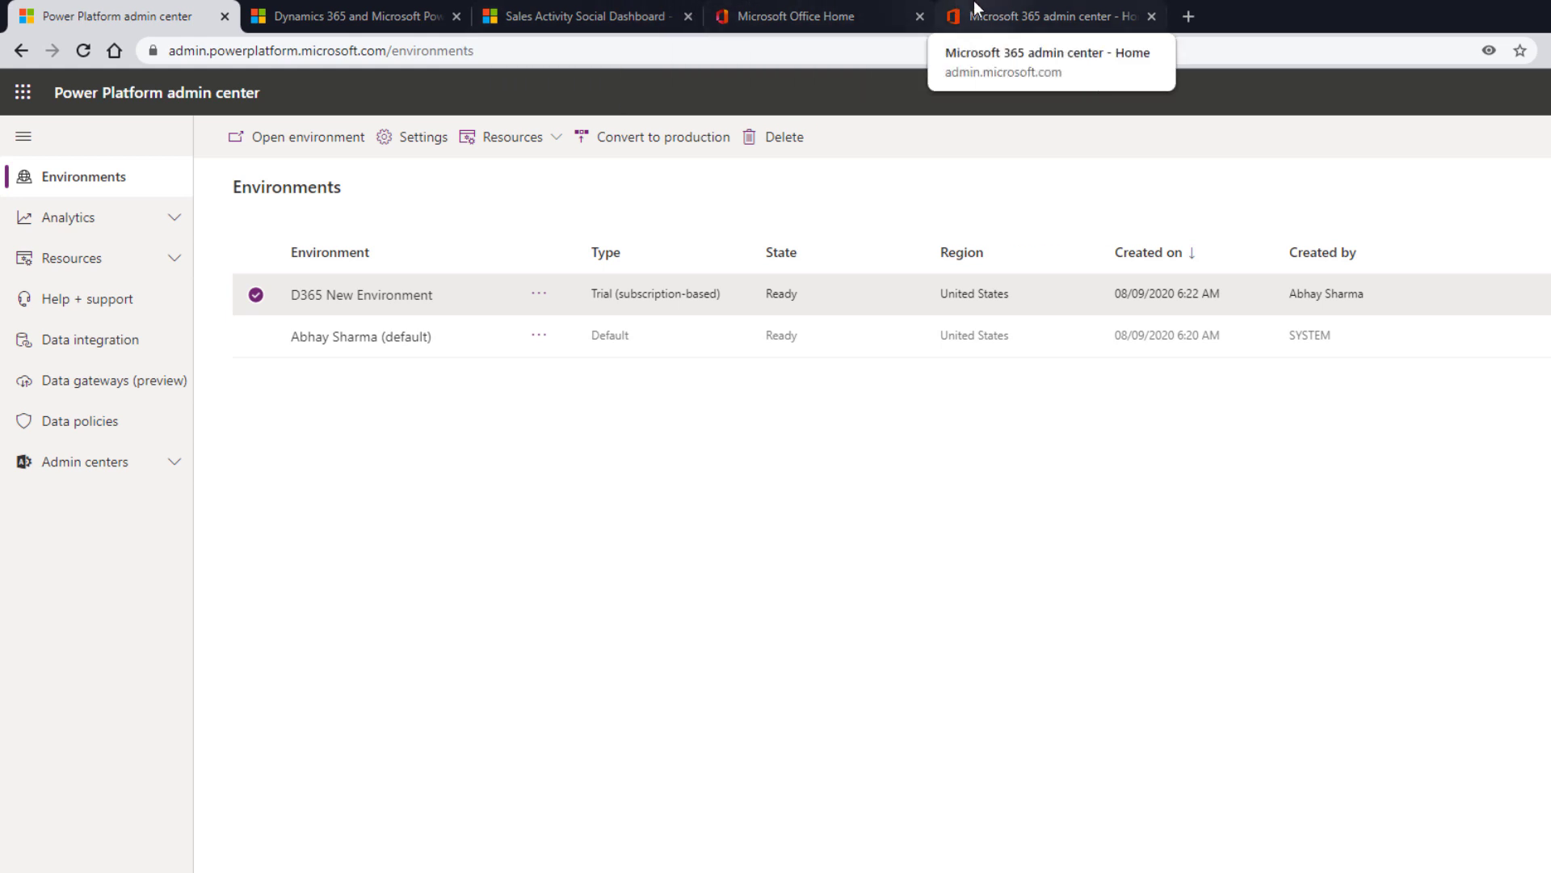
From Office home, open Dynamics 365 apps and launch Customer Service Hub for D365 New Environment.
{"action": "left_click", "coordinate": [808, 8]}
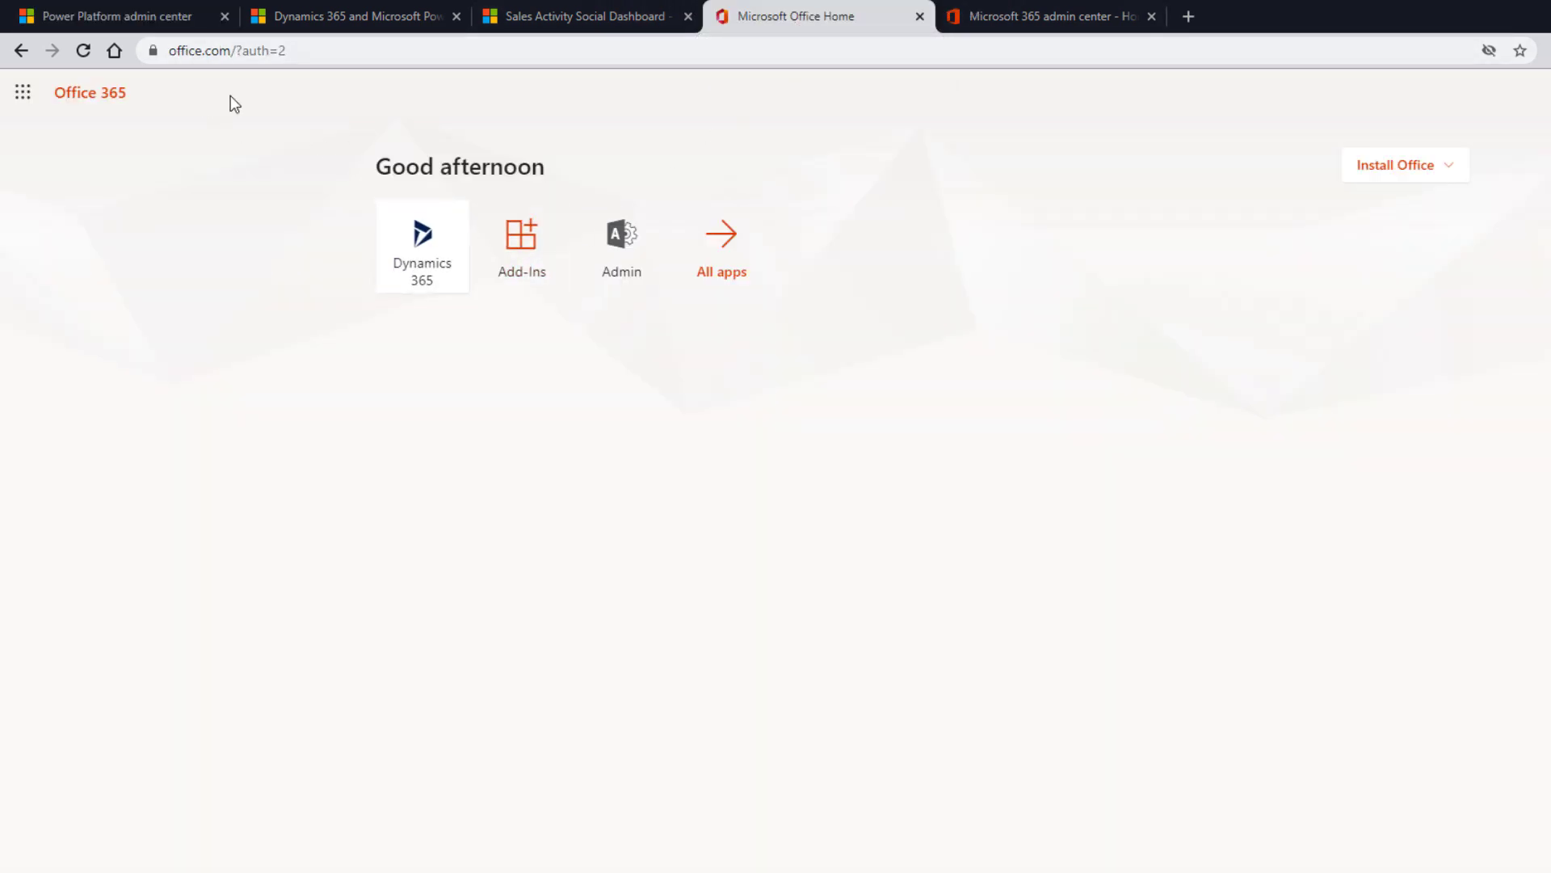
{"action": "left_click", "coordinate": [426, 240]}
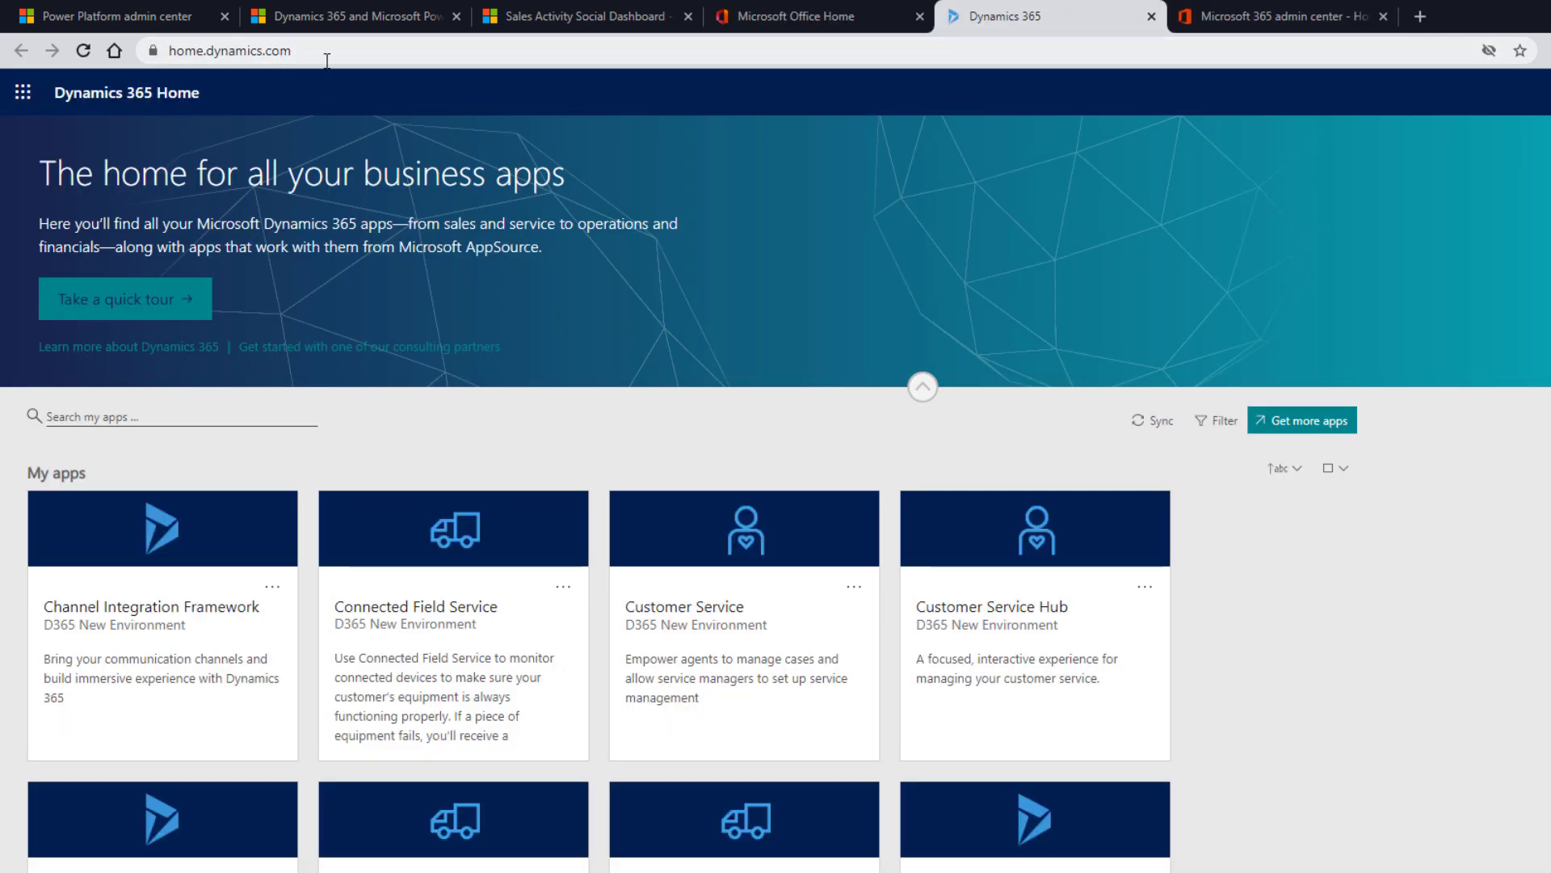
{"action": "left_click", "coordinate": [923, 386]}
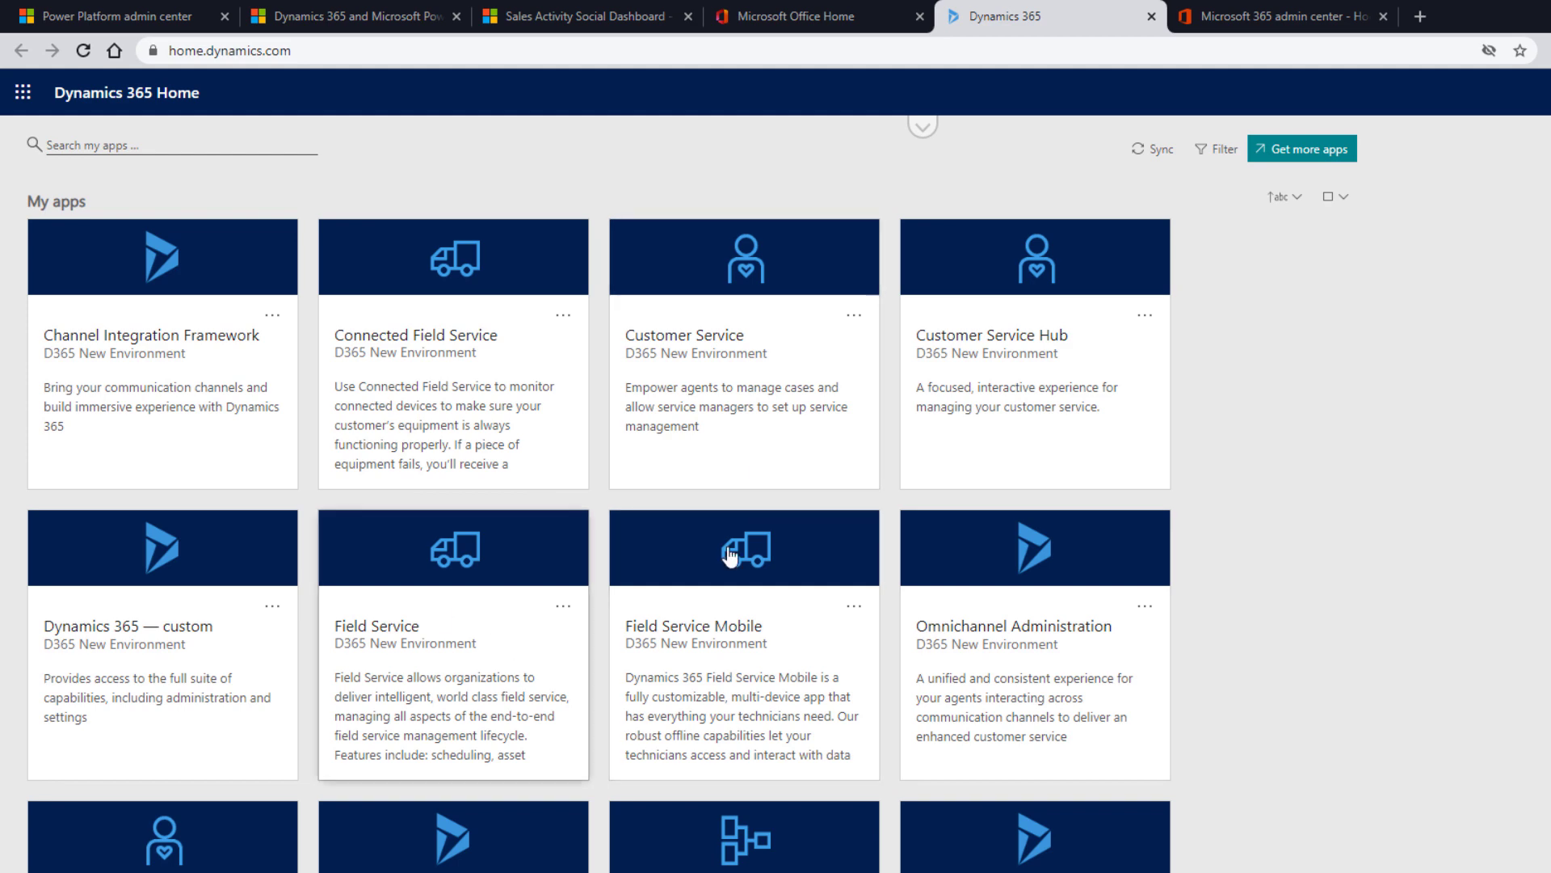
{"action": "scroll", "coordinate": [733, 599], "scroll_direction": "down", "scroll_amount": 5}
{"action": "scroll", "coordinate": [1072, 672], "scroll_direction": "down", "scroll_amount": 4}
{"action": "scroll", "coordinate": [889, 614], "scroll_direction": "up", "scroll_amount": 10}
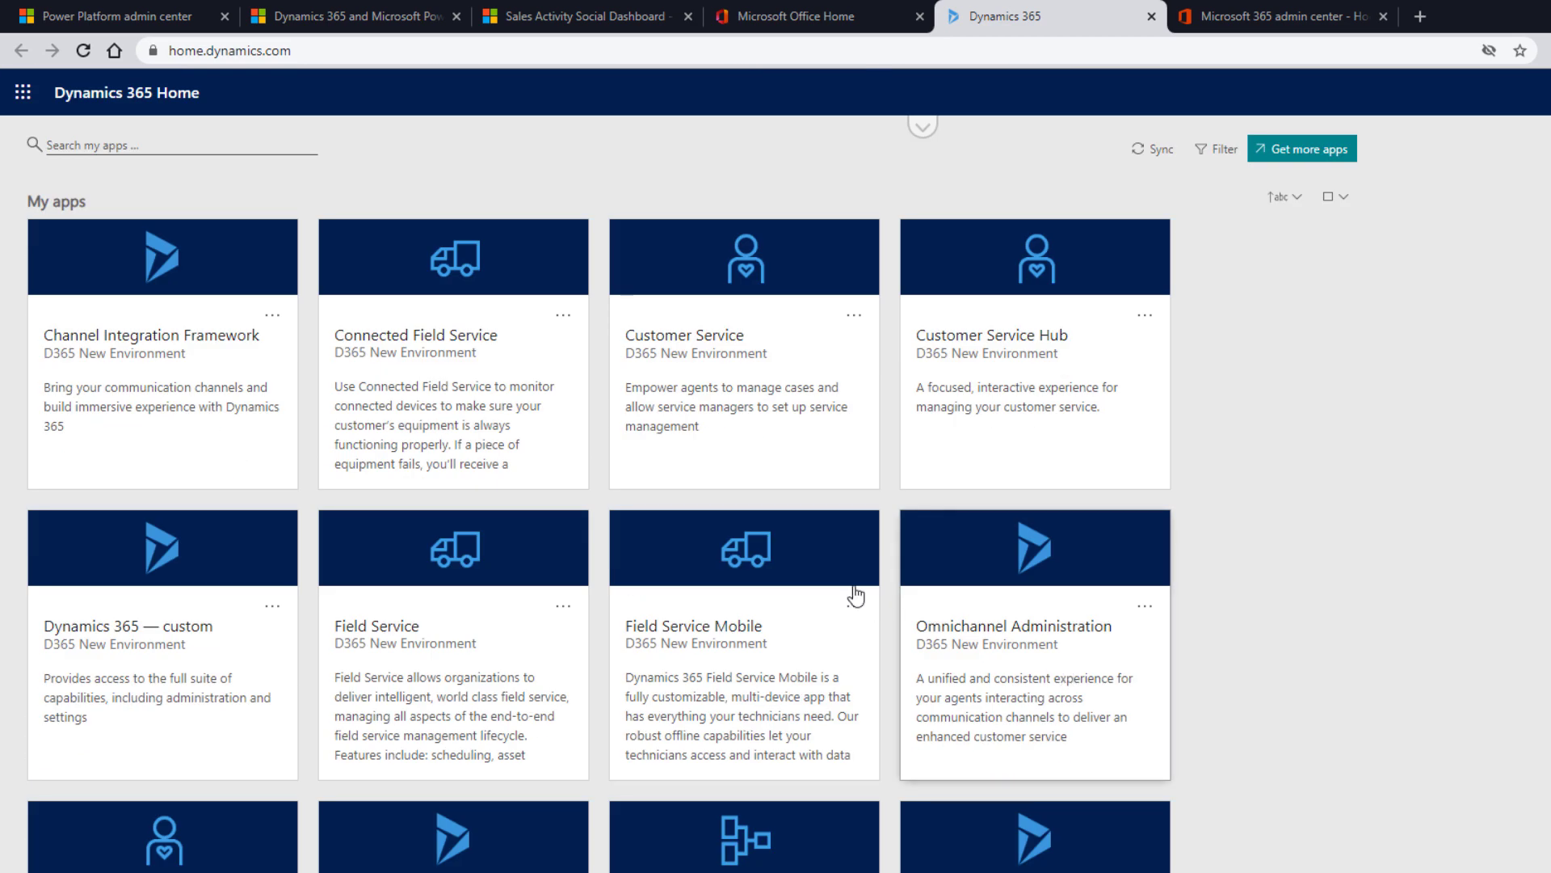
{"action": "scroll", "coordinate": [671, 529], "scroll_direction": "down", "scroll_amount": 1}
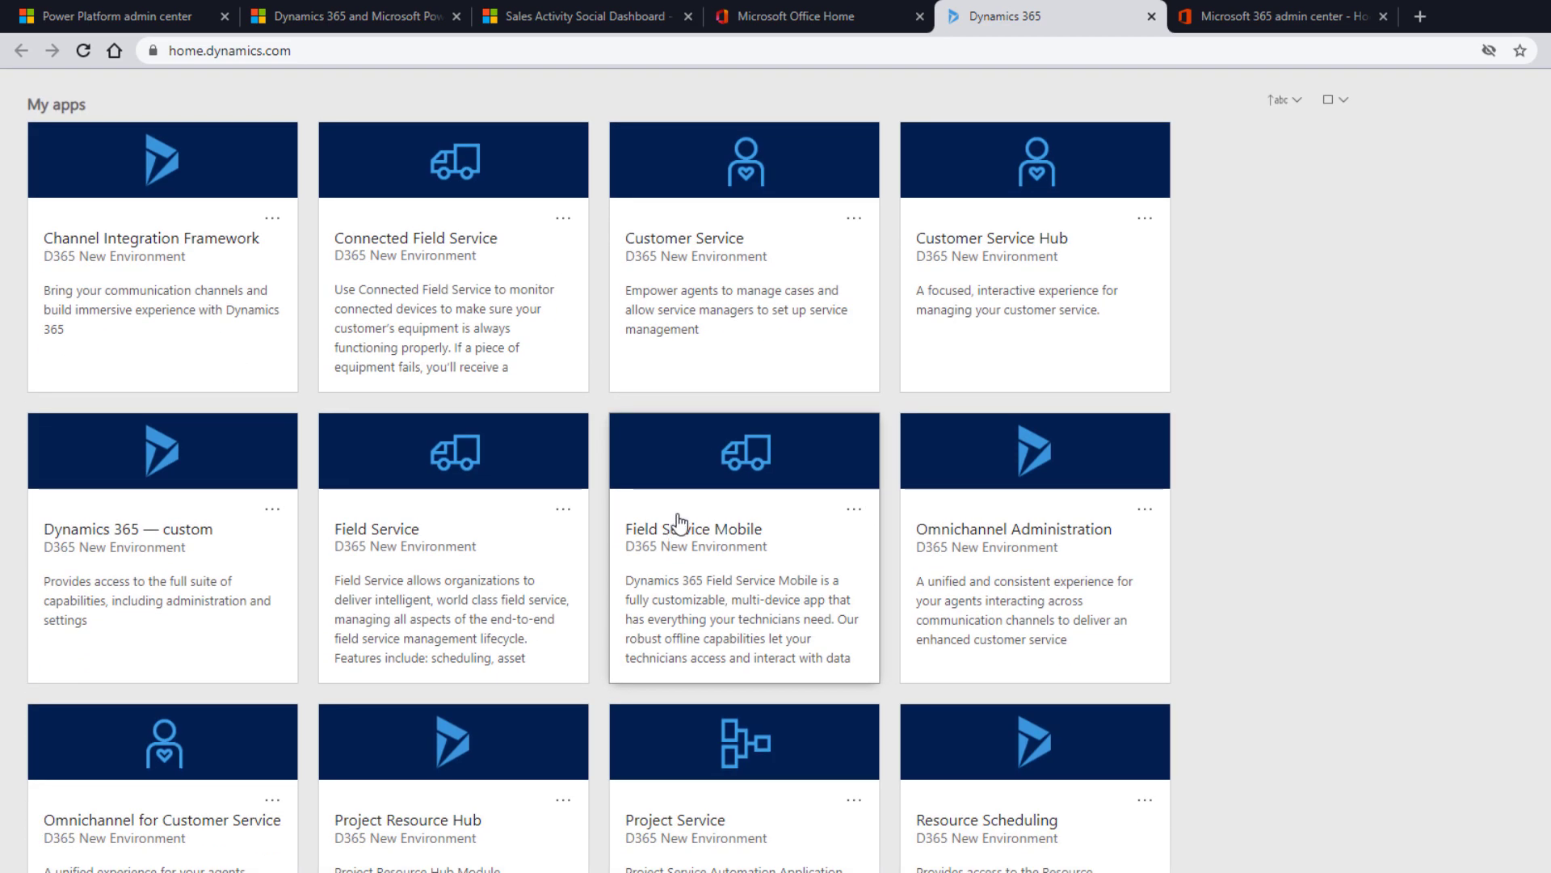
{"action": "left_click", "coordinate": [968, 275]}
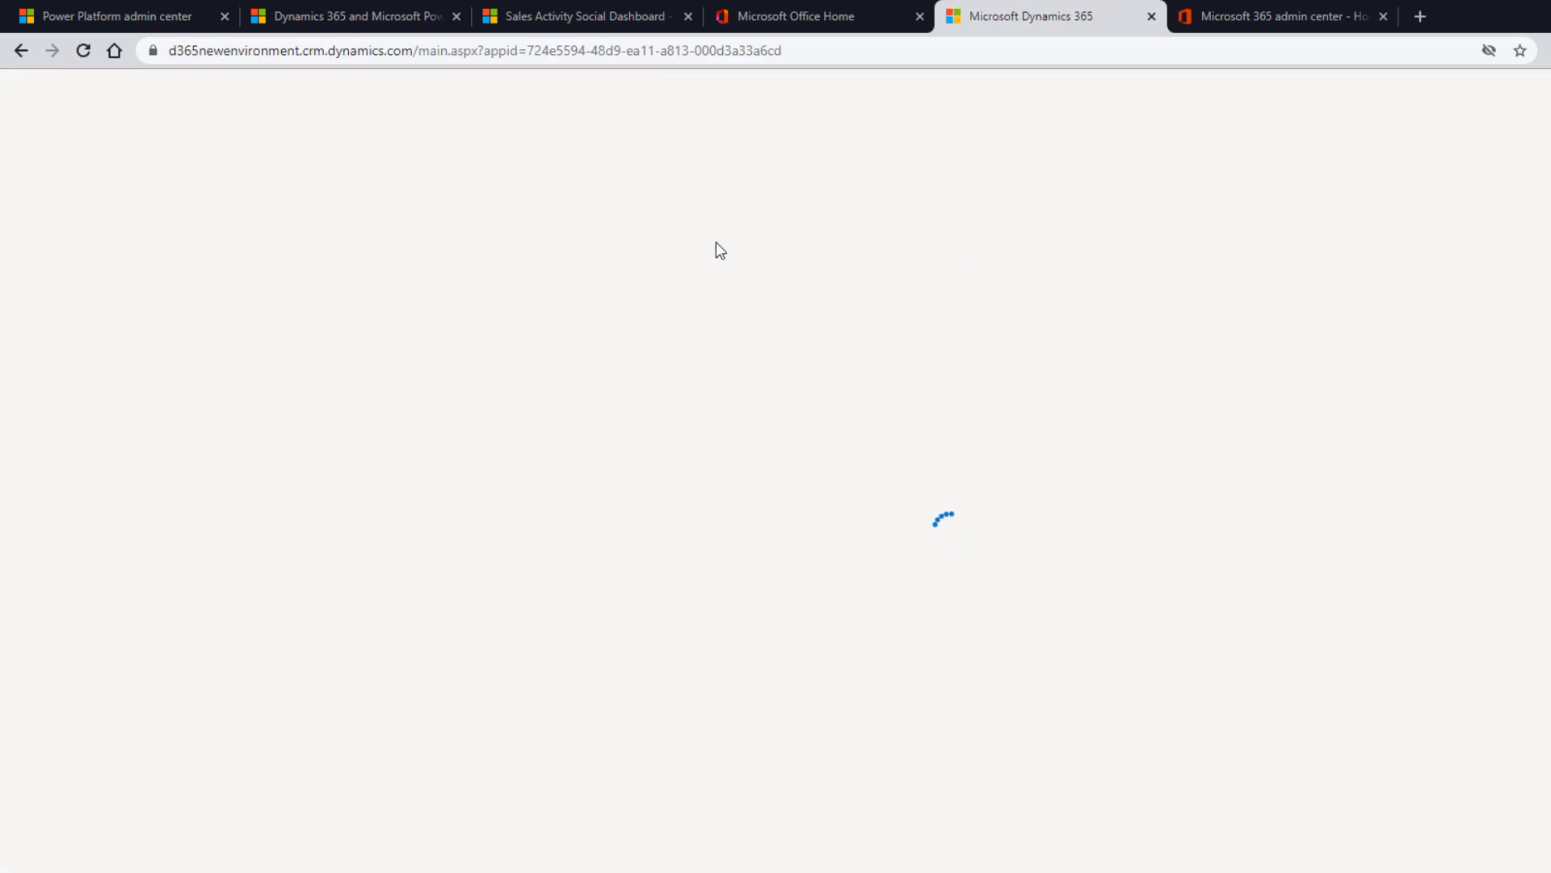
From the Sales dashboard, open Advanced Settings, then launch Power Apps in a new tab.
{"action": "left_click", "coordinate": [582, 15]}
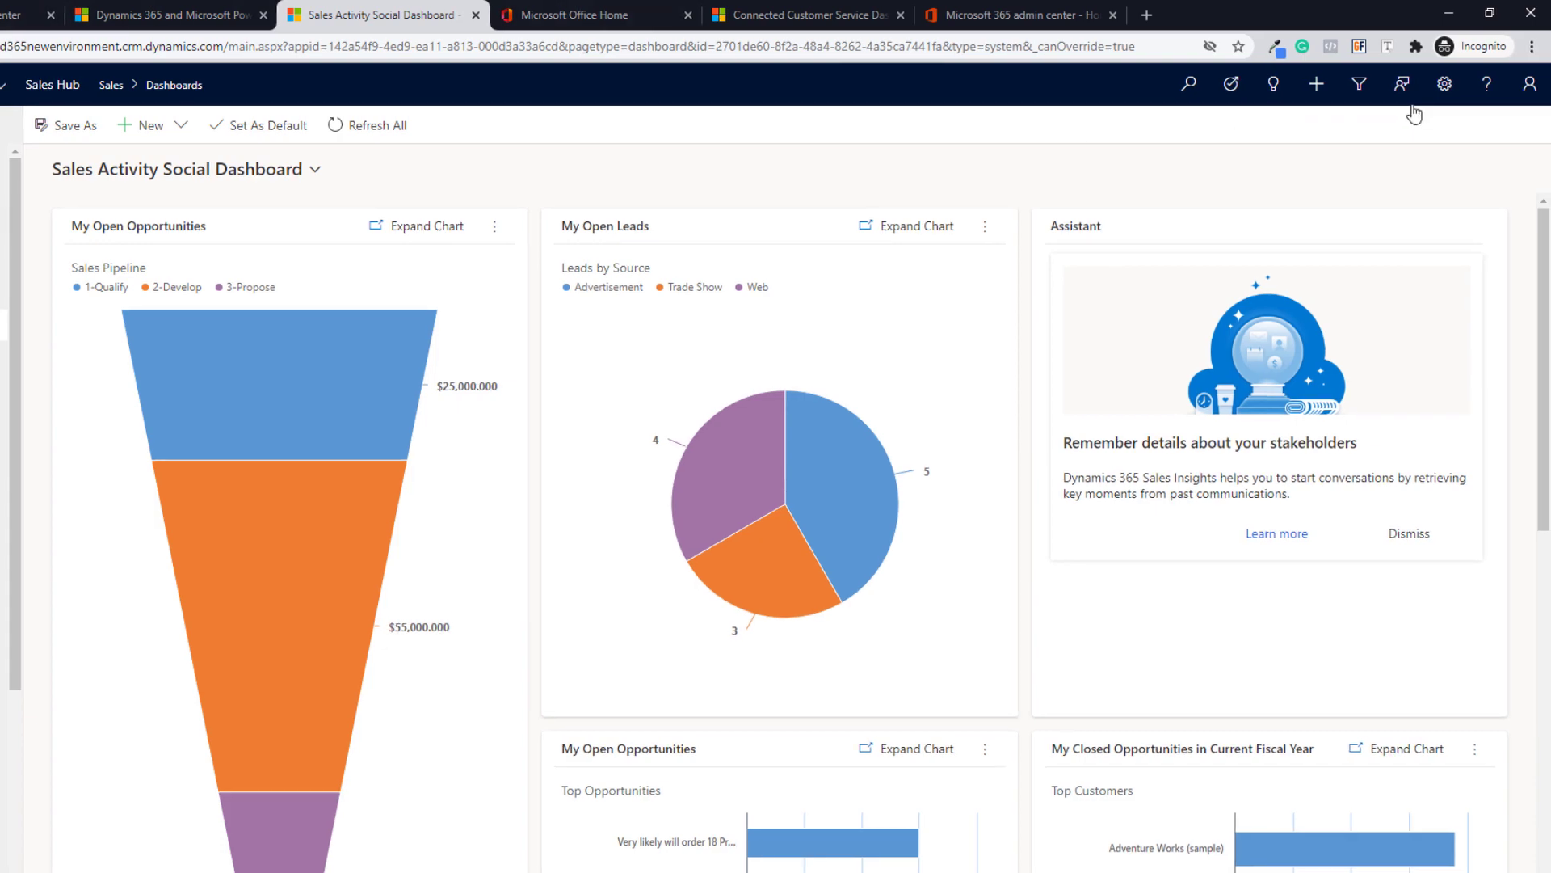
{"action": "left_click", "coordinate": [1445, 83]}
{"action": "left_click", "coordinate": [1336, 162]}
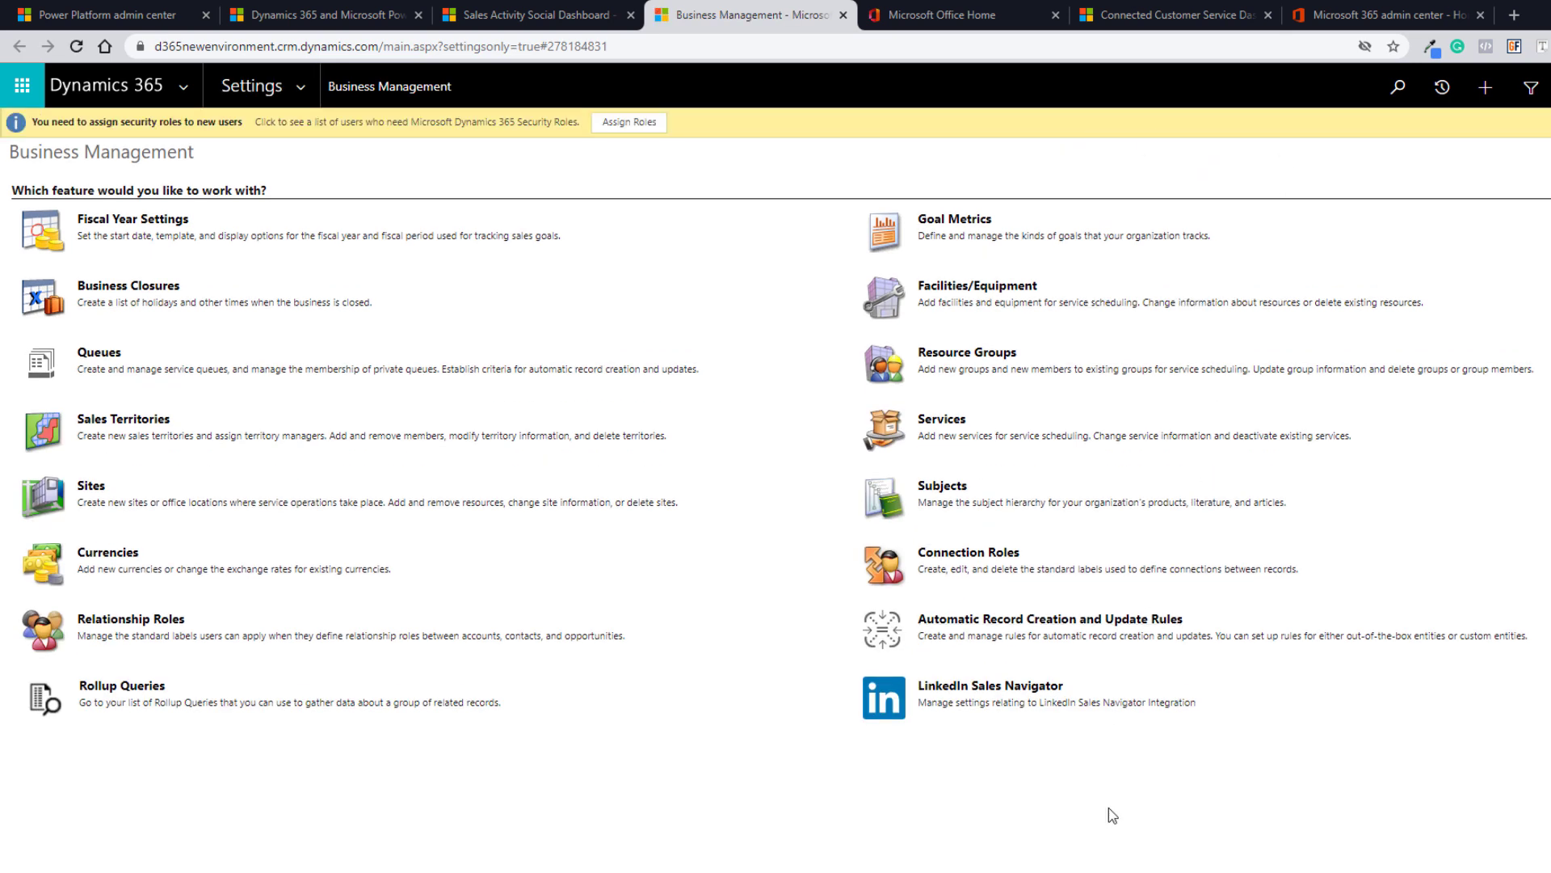
{"action": "left_click", "coordinate": [1430, 46]}
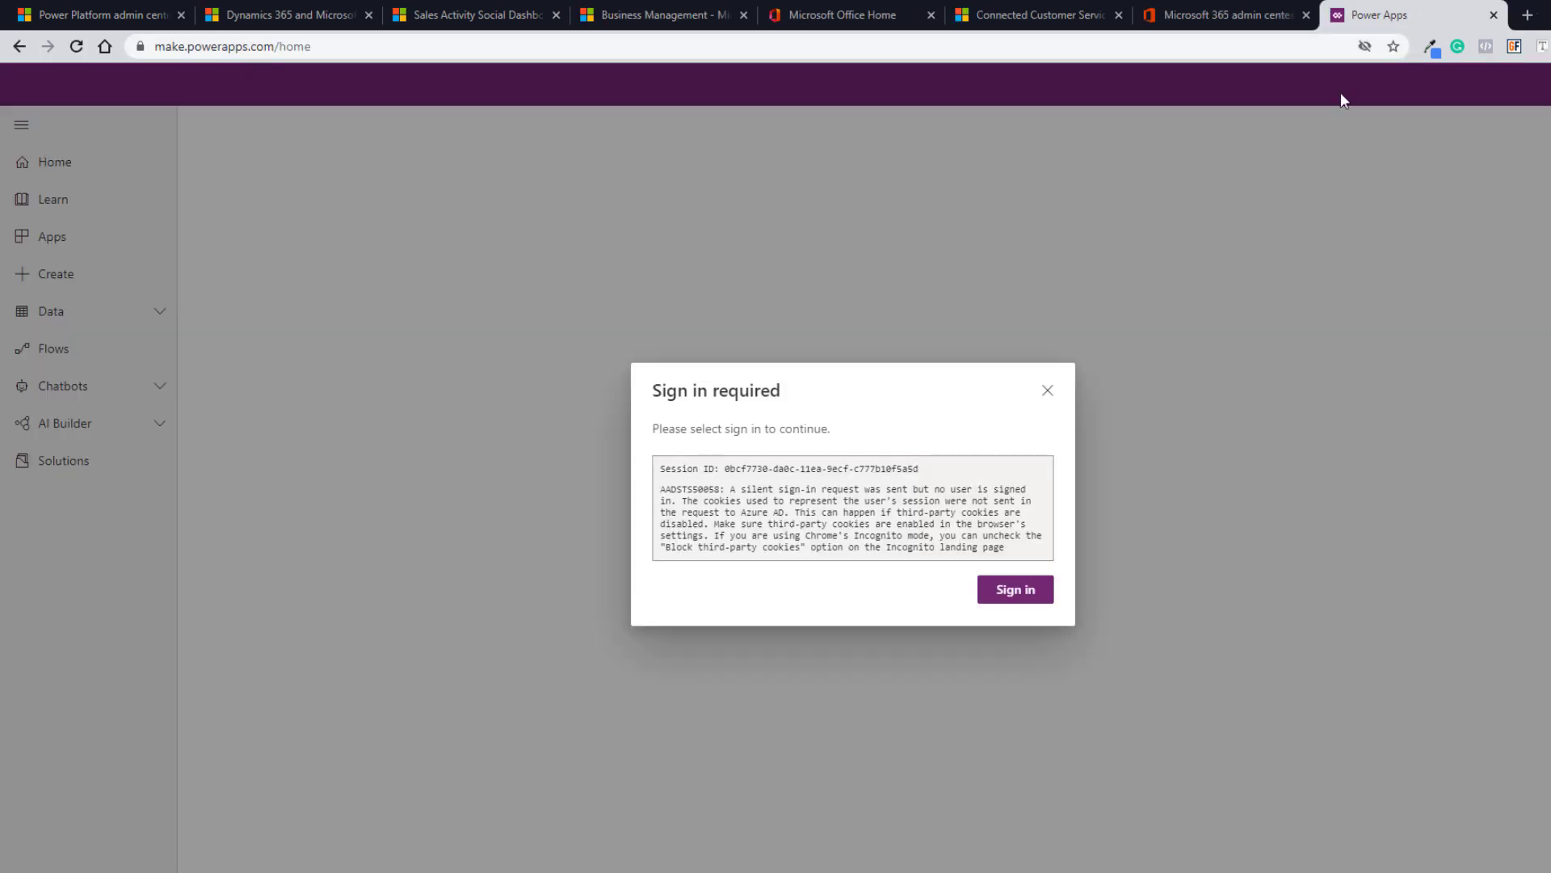
Allow third-party cookies for Power Apps via the address-bar cookie icon's Site not working option.
{"action": "left_click", "coordinate": [1364, 46]}
{"action": "left_click", "coordinate": [1167, 246]}
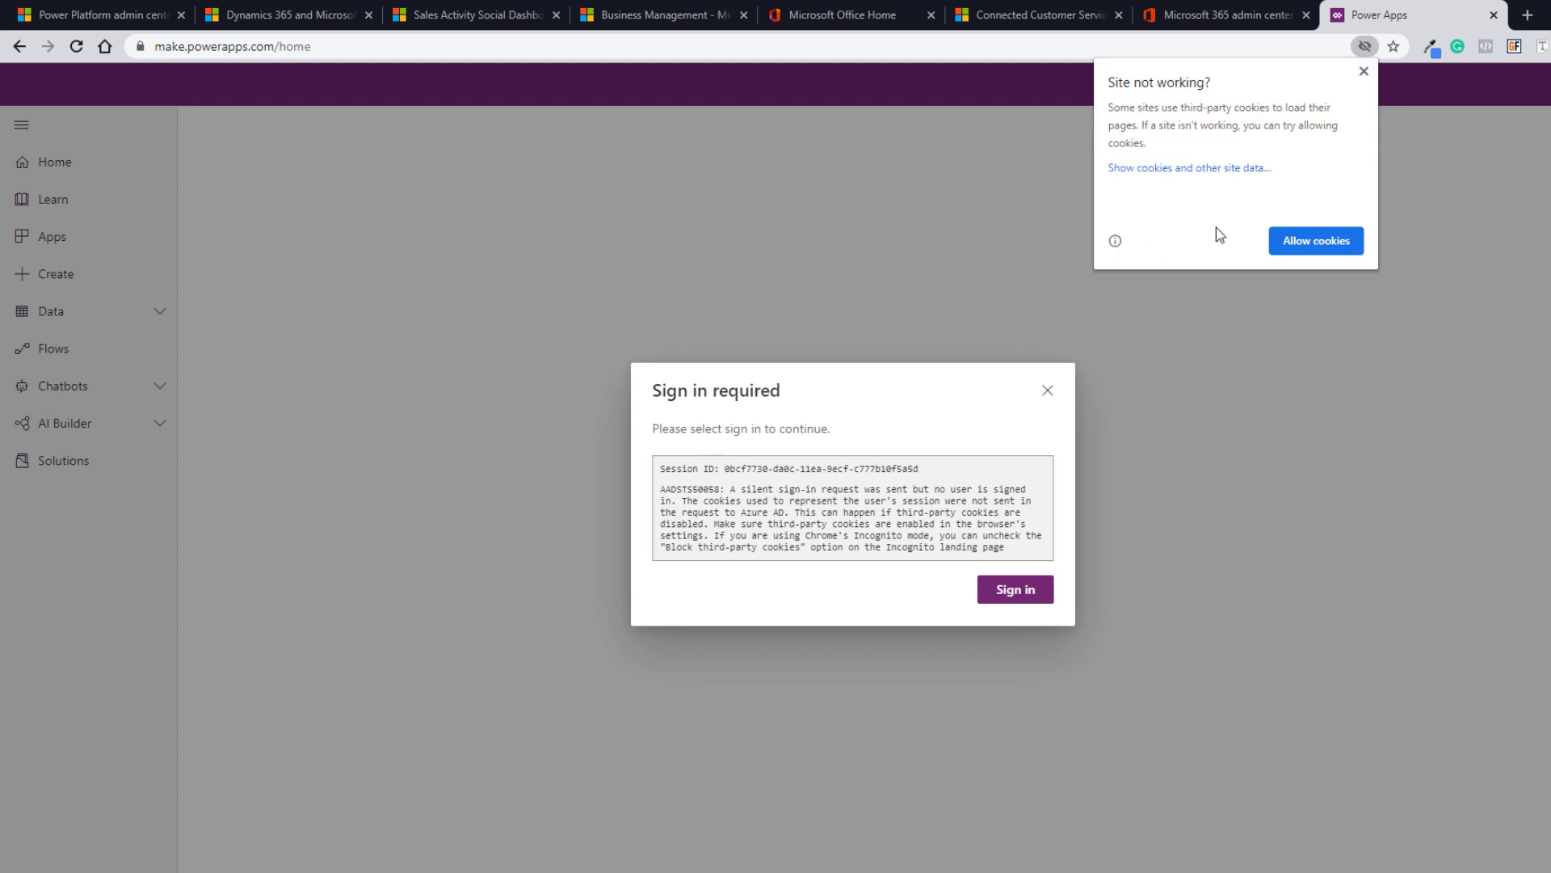
{"action": "left_click", "coordinate": [1307, 241]}
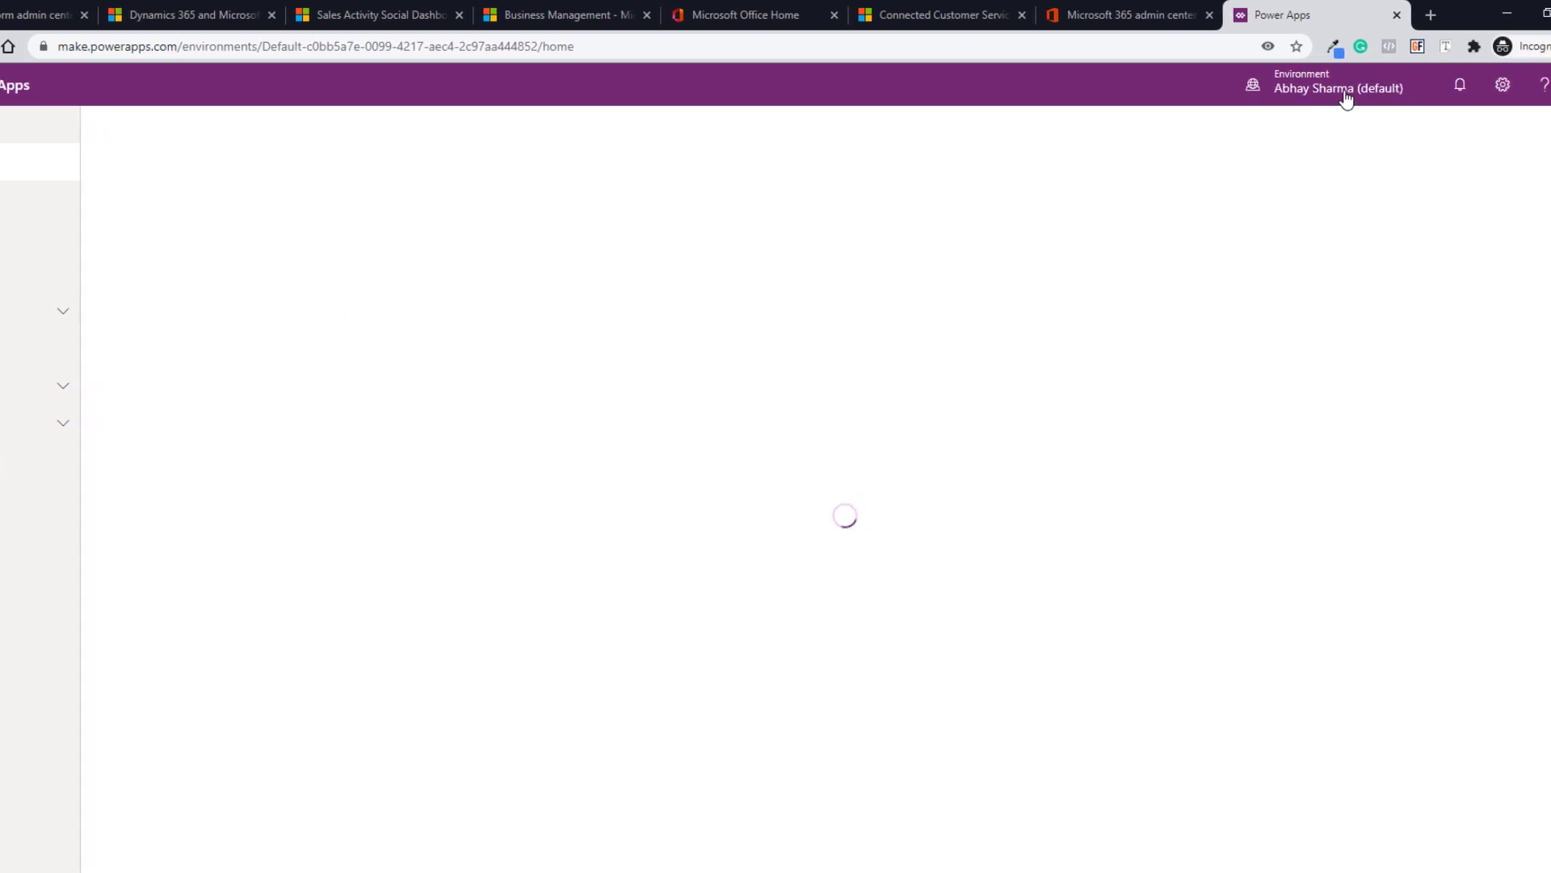
Switch Power Apps to D365 New Environment and view its Solutions list.
{"action": "left_click", "coordinate": [1260, 93]}
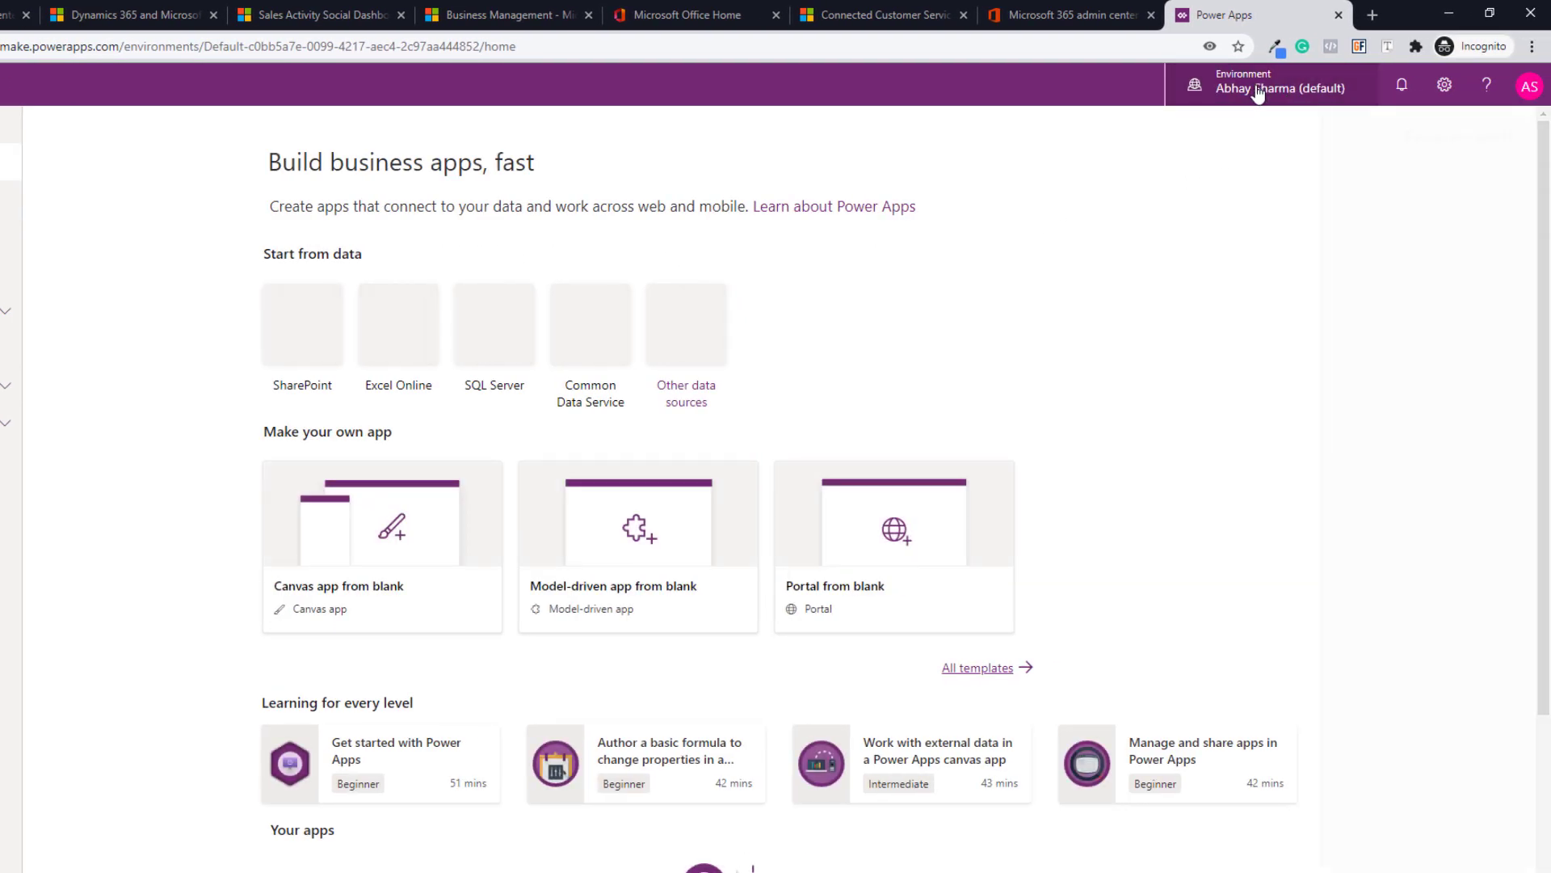
{"action": "left_click", "coordinate": [1351, 274]}
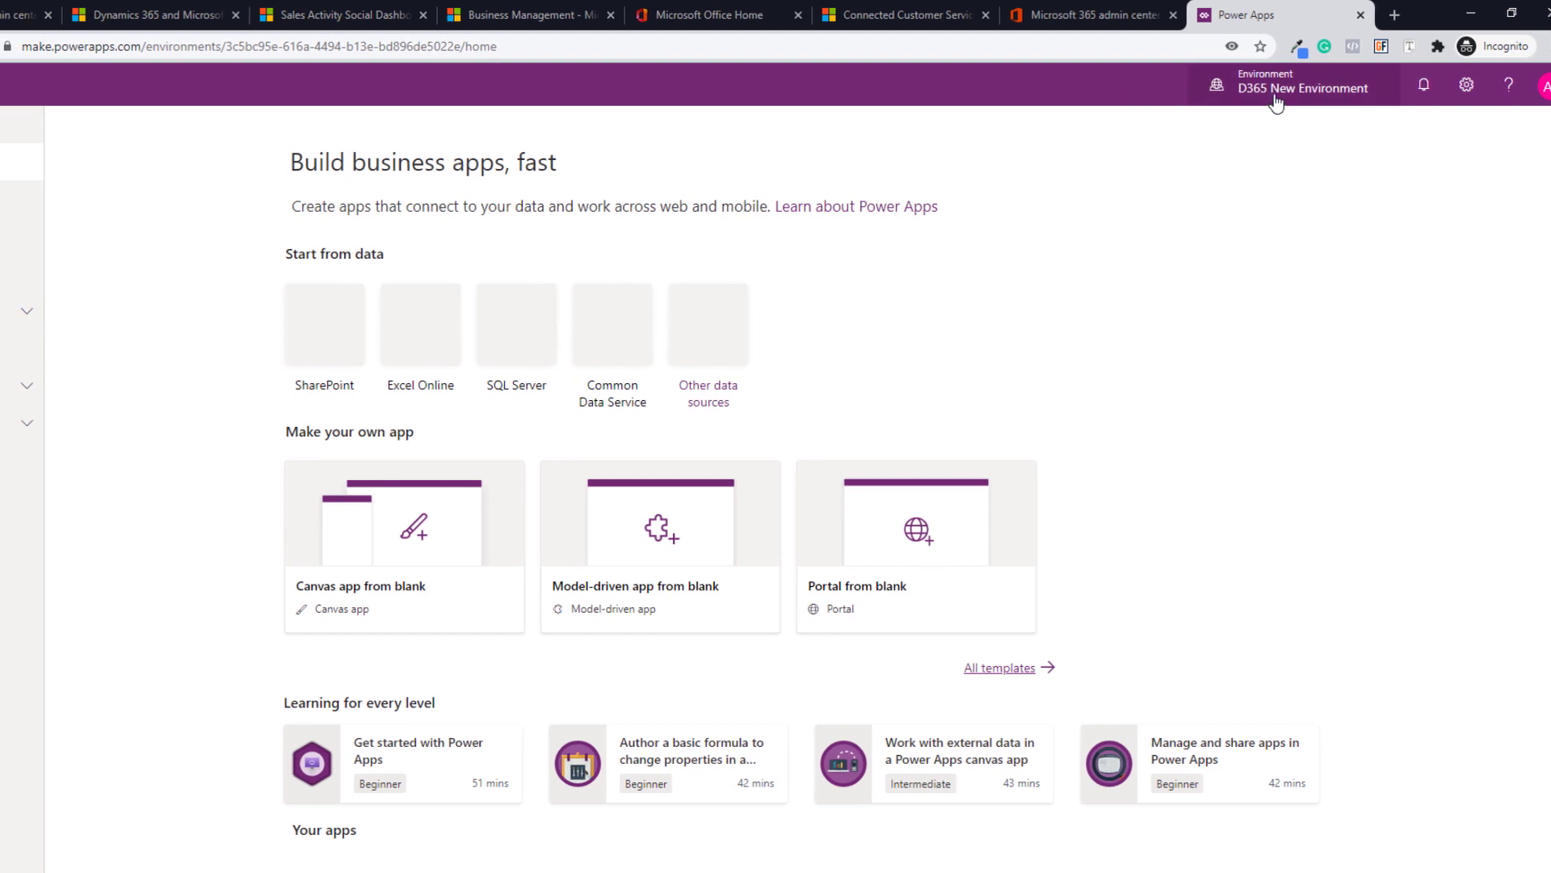
{"action": "left_click", "coordinate": [93, 315]}
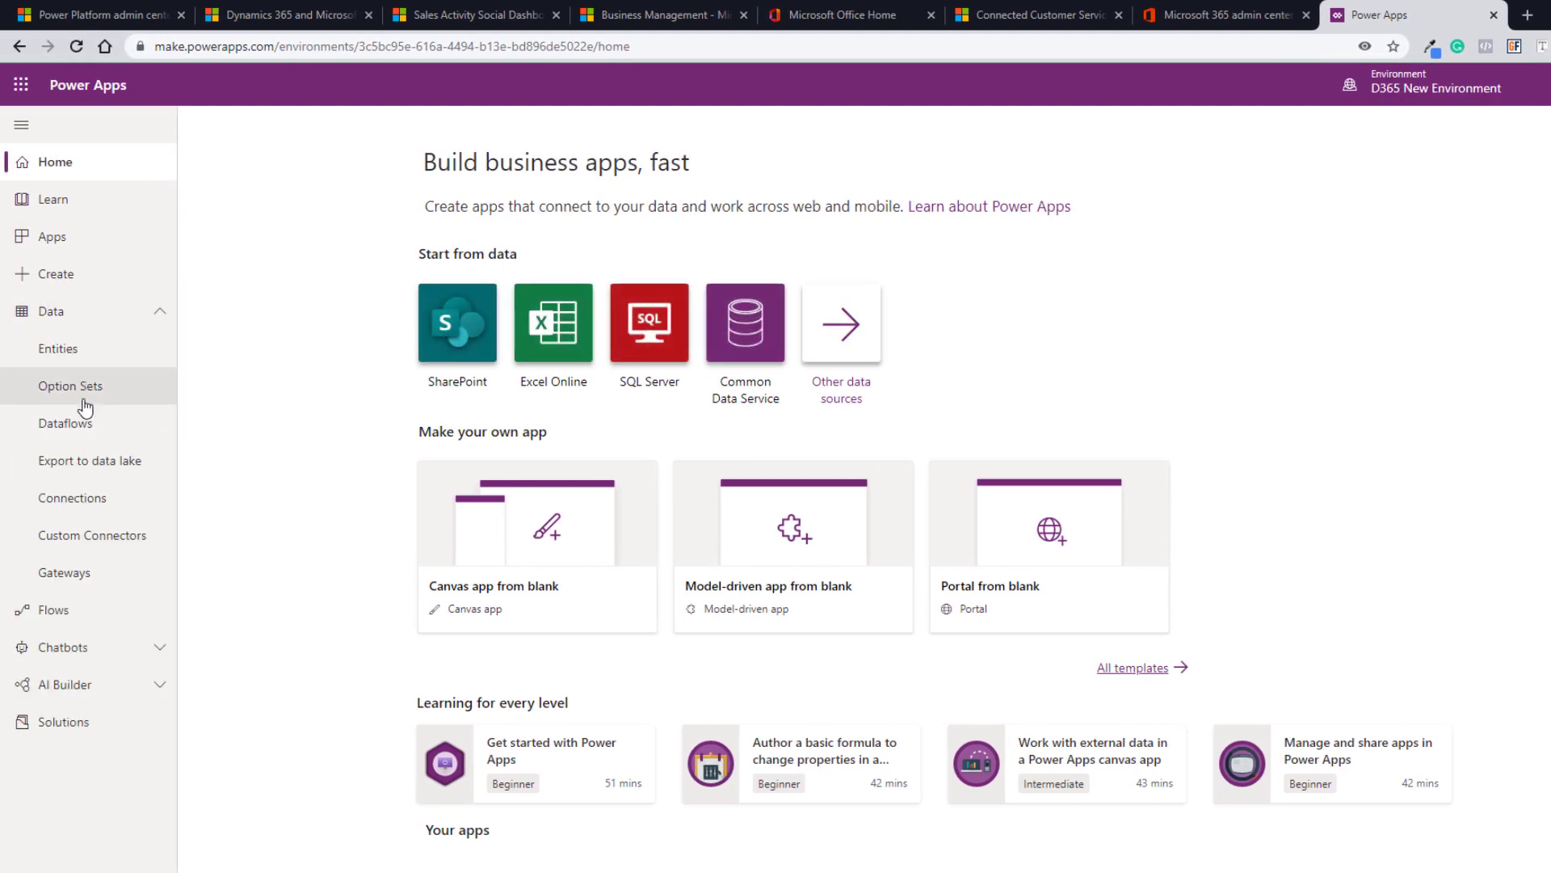
{"action": "left_click", "coordinate": [55, 730]}
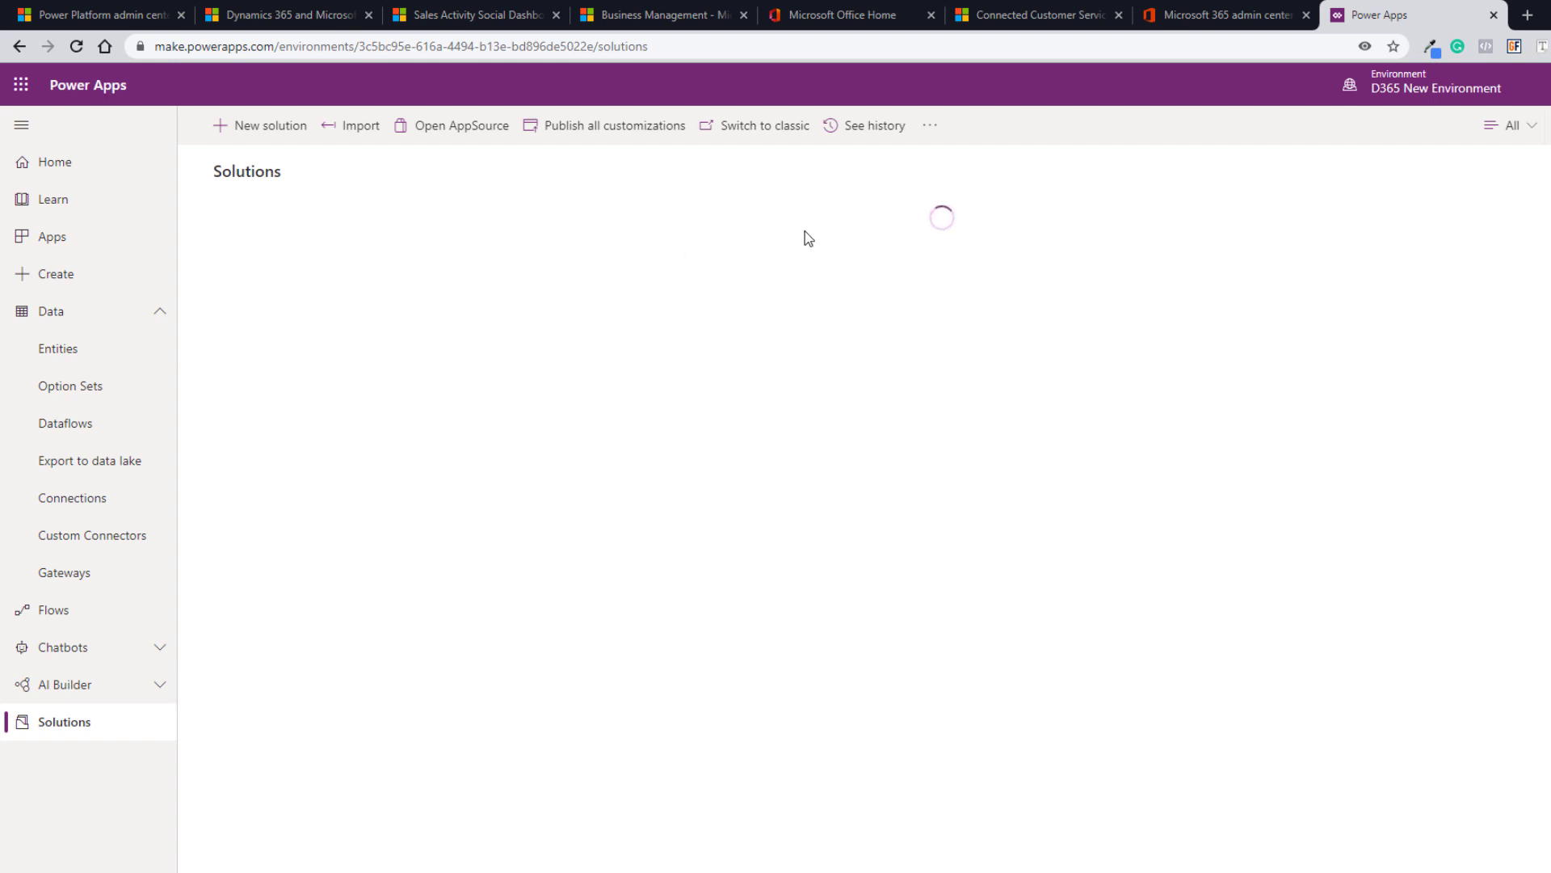